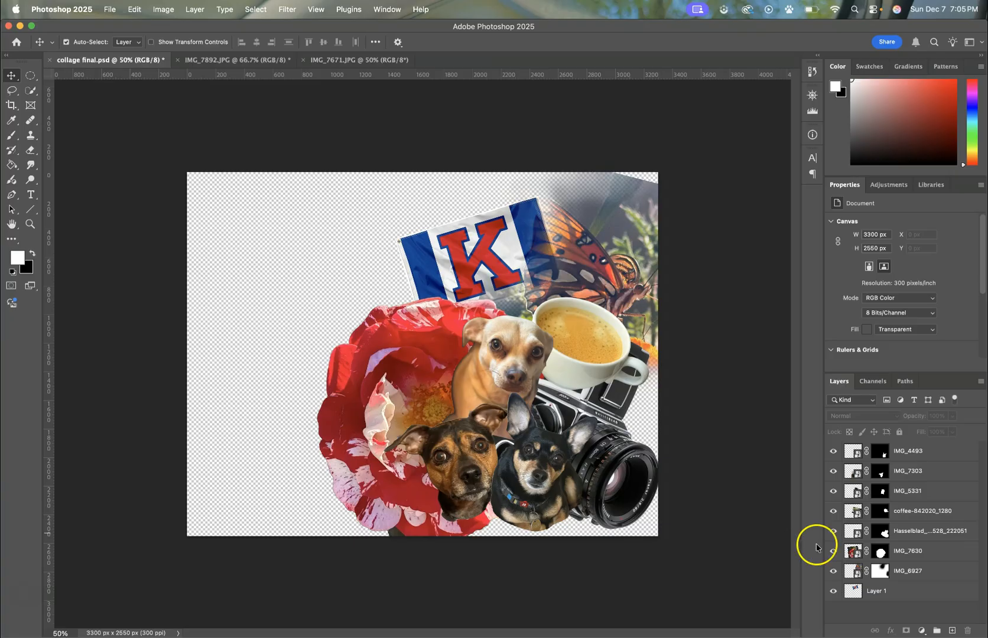
# Step: Group all collage layers from IMG_4493 down to Layer 1 into one layer group and check its contents
pyautogui.click(900, 594)
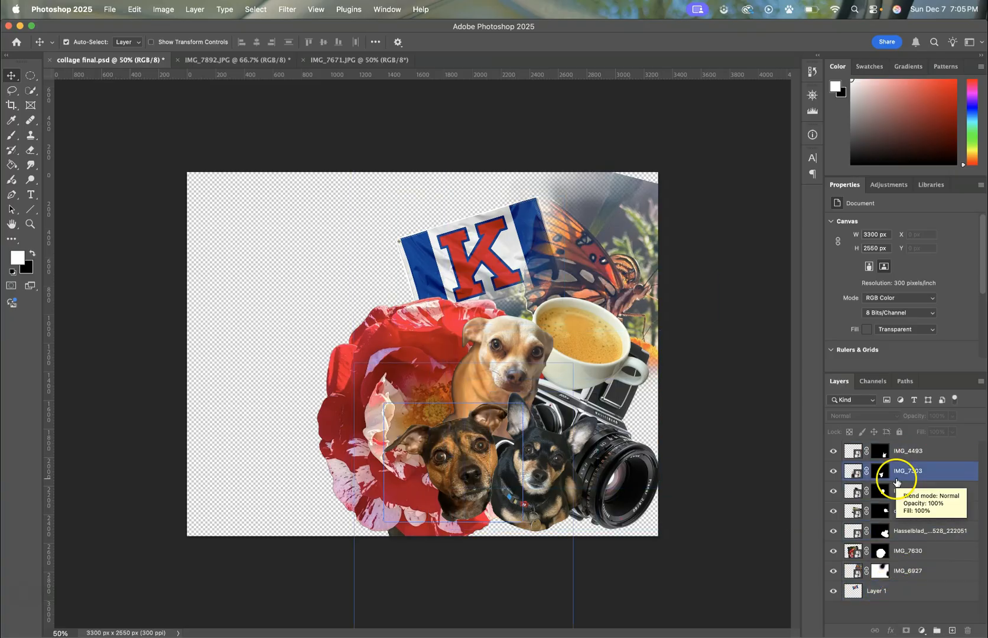
pyautogui.click(896, 453)
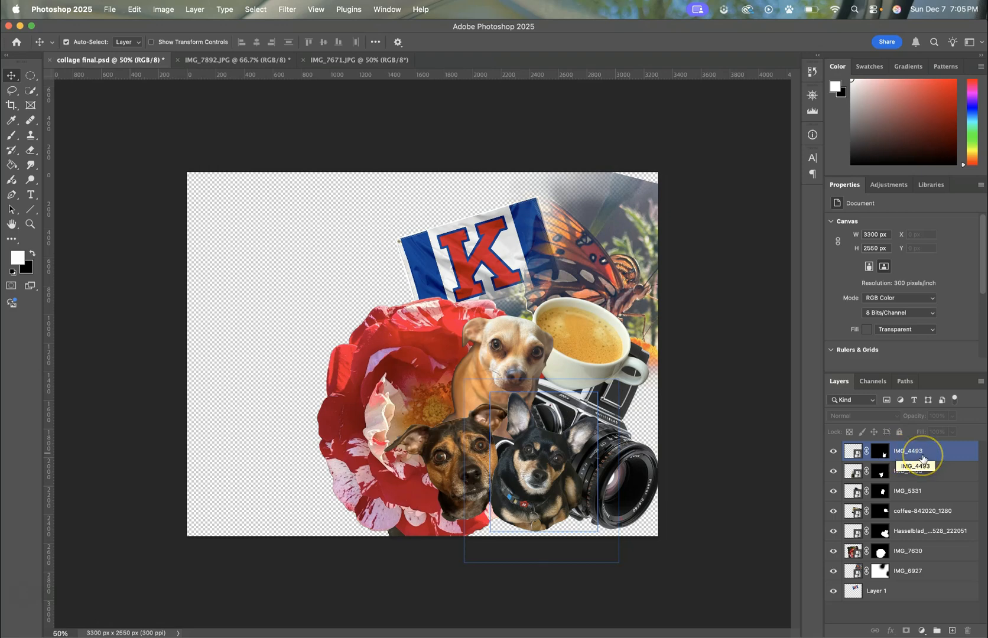
pyautogui.hotkey('ctrl', 'g')
pyautogui.click(905, 592)
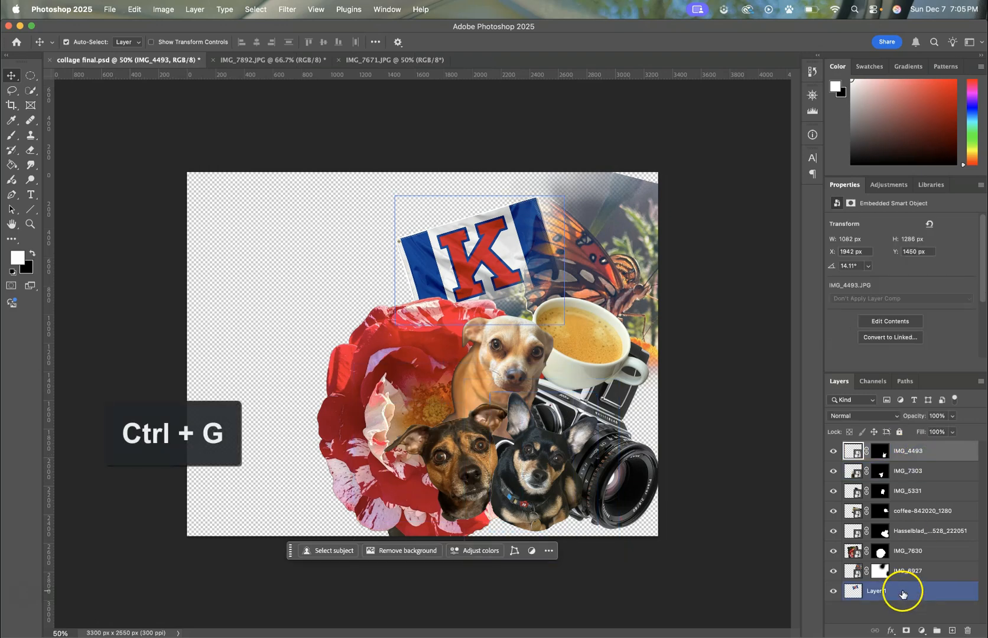
pyautogui.keyDown('shift'); pyautogui.click(903, 593); pyautogui.keyUp('shift')
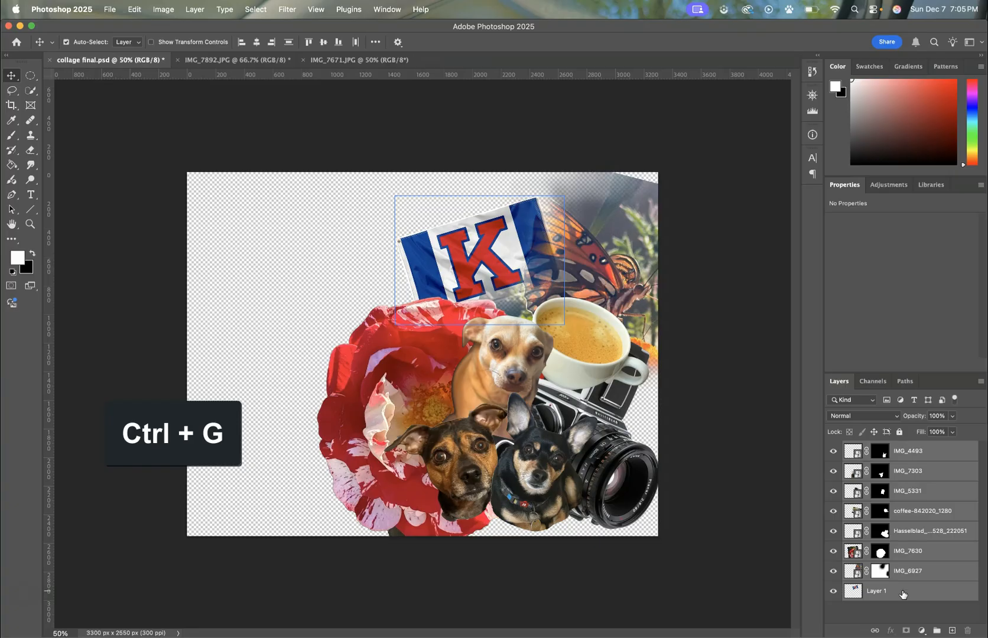
pyautogui.hotkey('ctrl', 'g')
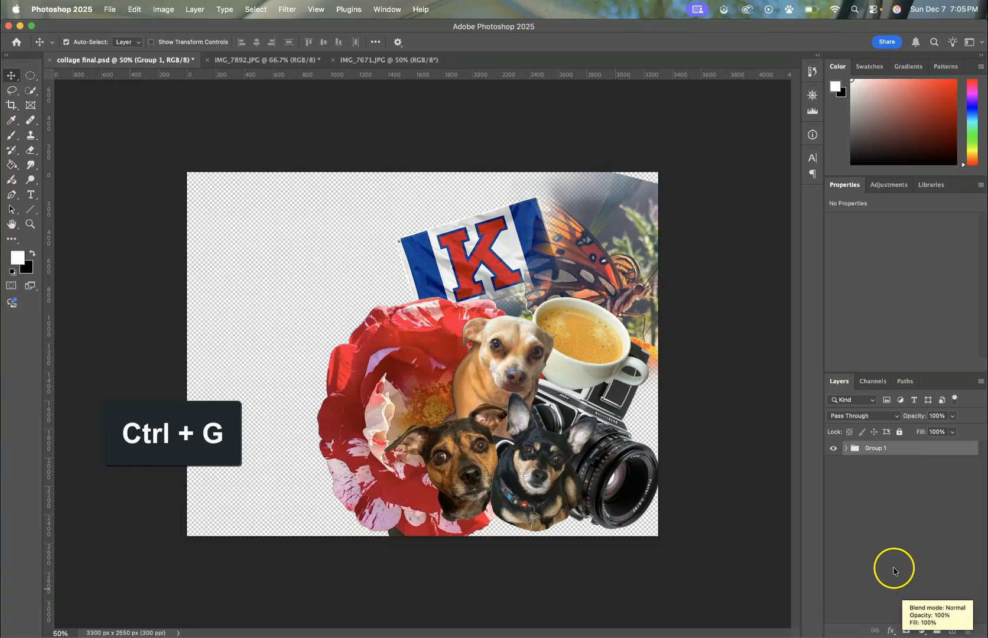
pyautogui.click(846, 448)
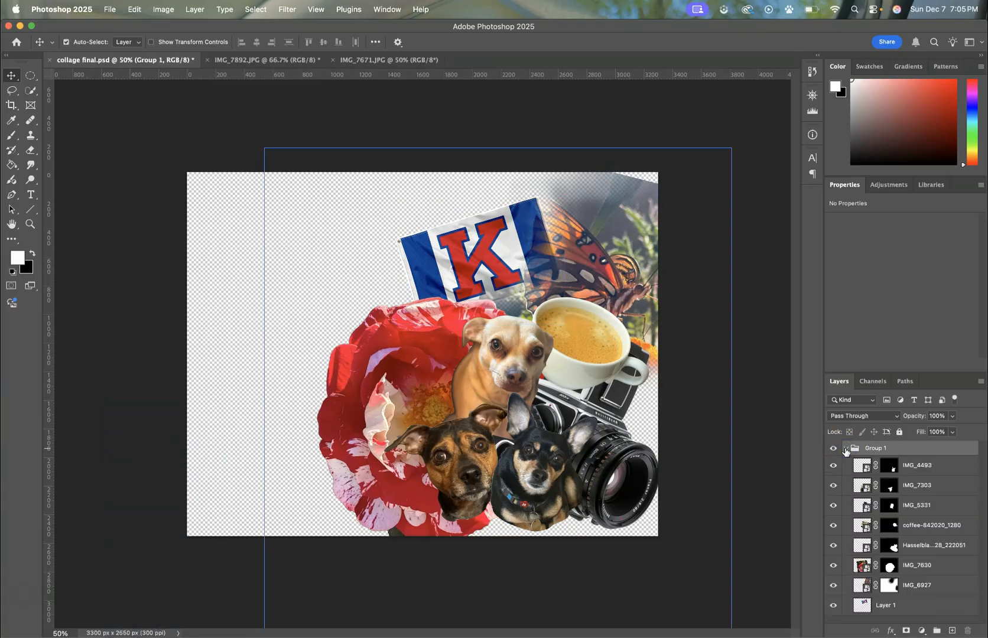
pyautogui.click(846, 448)
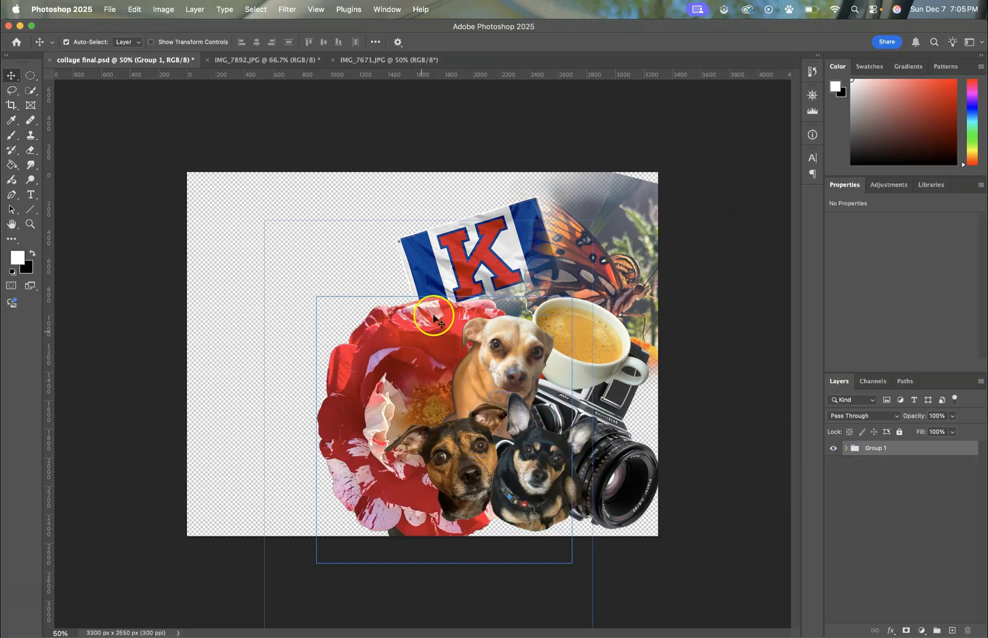
# Step: Nudge the brown dog on layer IMG_7303 slightly lower, and leave Group 1 selected and collapsed
pyautogui.moveTo(432, 455)
pyautogui.mouseDown()
pyautogui.moveTo(423, 453)
pyautogui.moveTo(435, 459)
pyautogui.mouseUp()
pyautogui.click(852, 447)
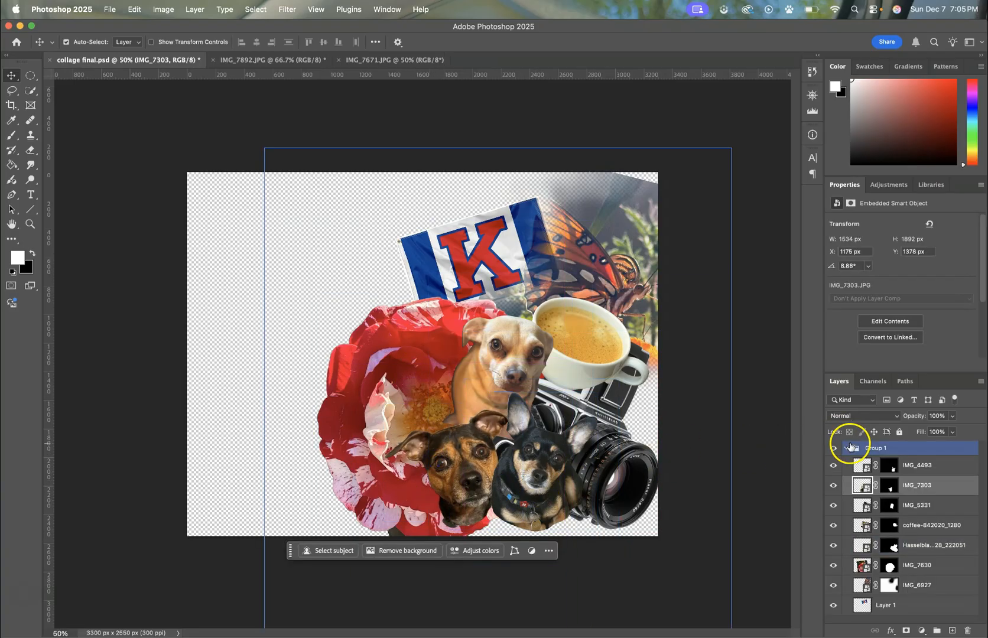
pyautogui.click(846, 449)
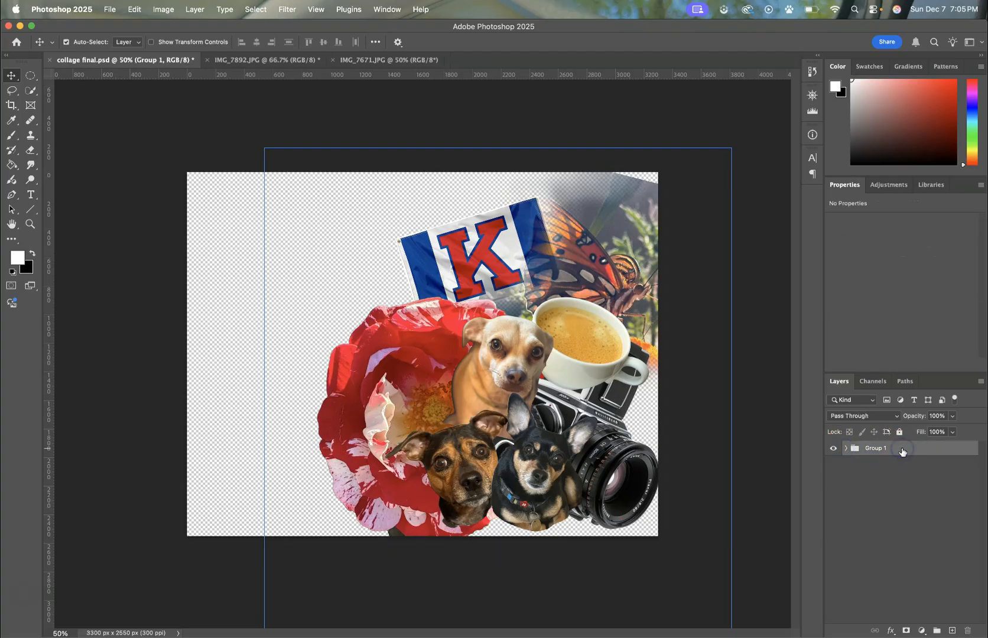
# Step: Scale the whole Group 1 collage down proportionally to about 97% with Free Transform
pyautogui.press('super+t')
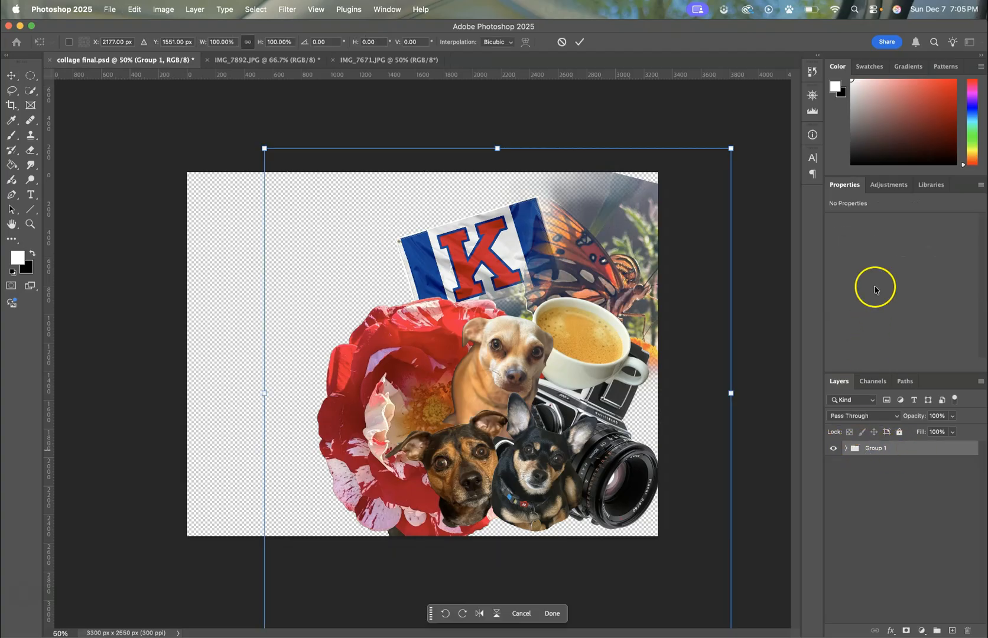
pyautogui.moveTo(733, 150); pyautogui.dragTo(729, 174)
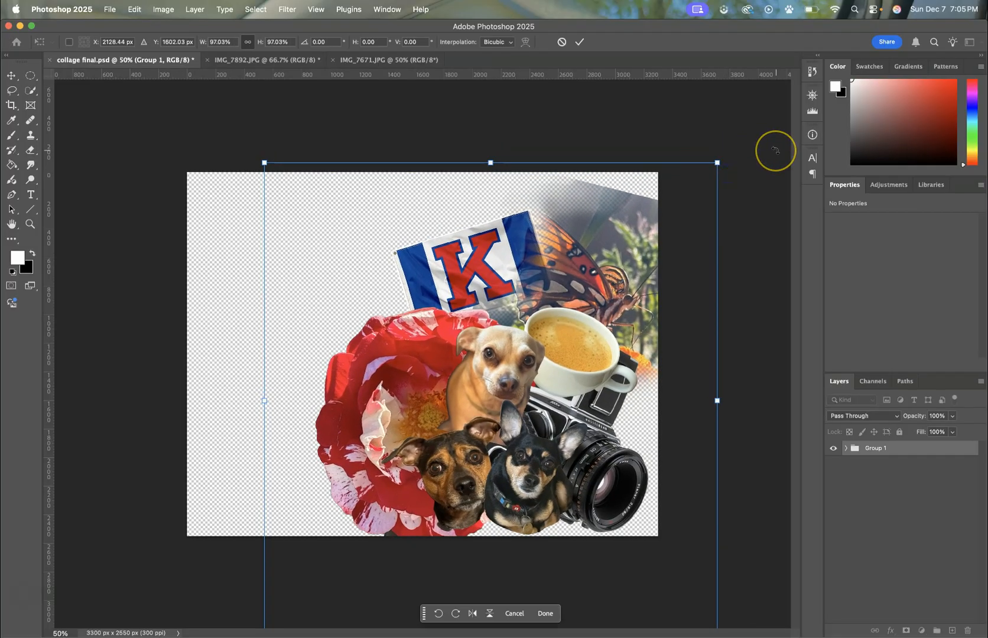
pyautogui.press('Return')
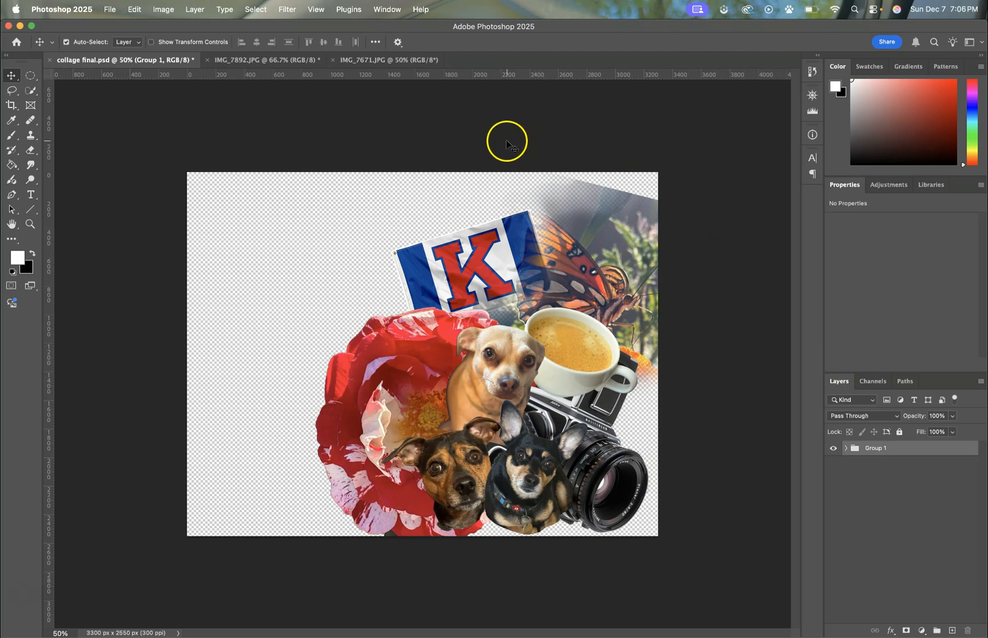
# Step: Switch to the IMG_7892.JPG document, clear any selection, and automatically select the woman as the subject
pyautogui.click(273, 61)
pyautogui.click(311, 198)
pyautogui.press('super+d')
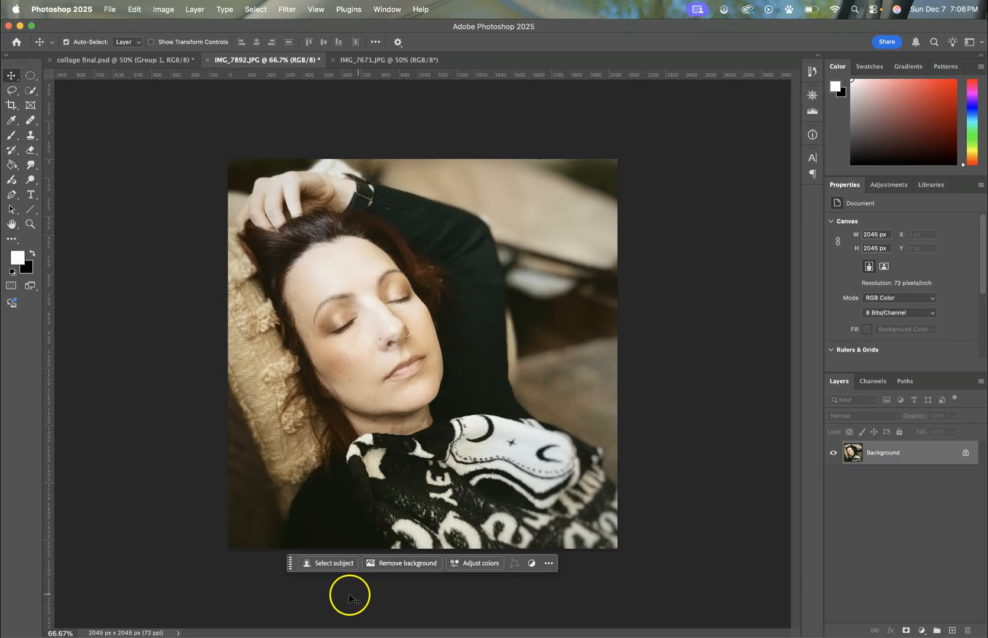
pyautogui.click(319, 566)
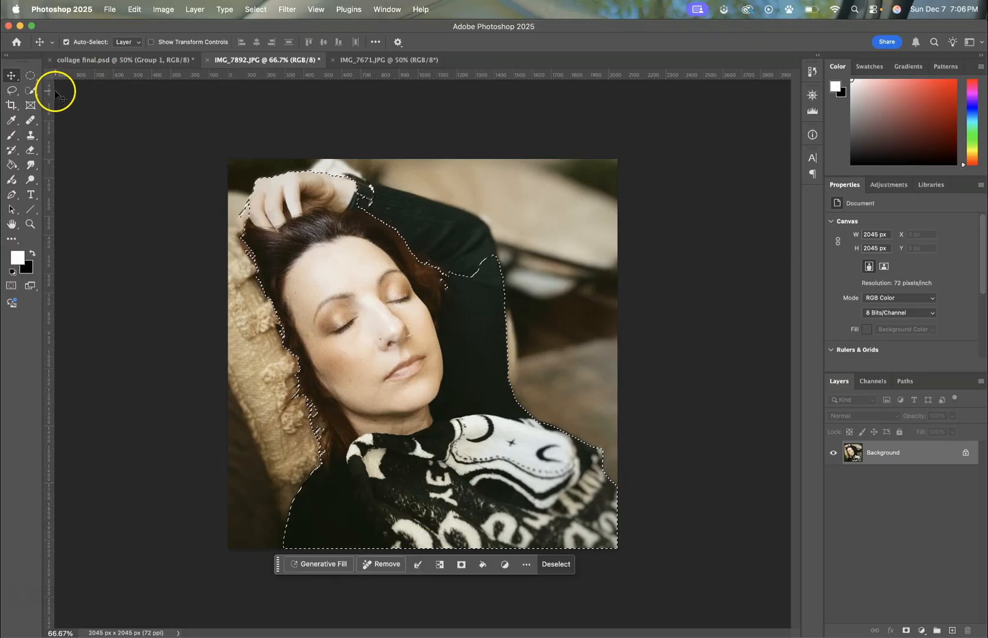
# Step: Add the raised arm and sleeve and the pillow area behind the woman to the selection with the Quick Selection Tool
pyautogui.click(34, 91)
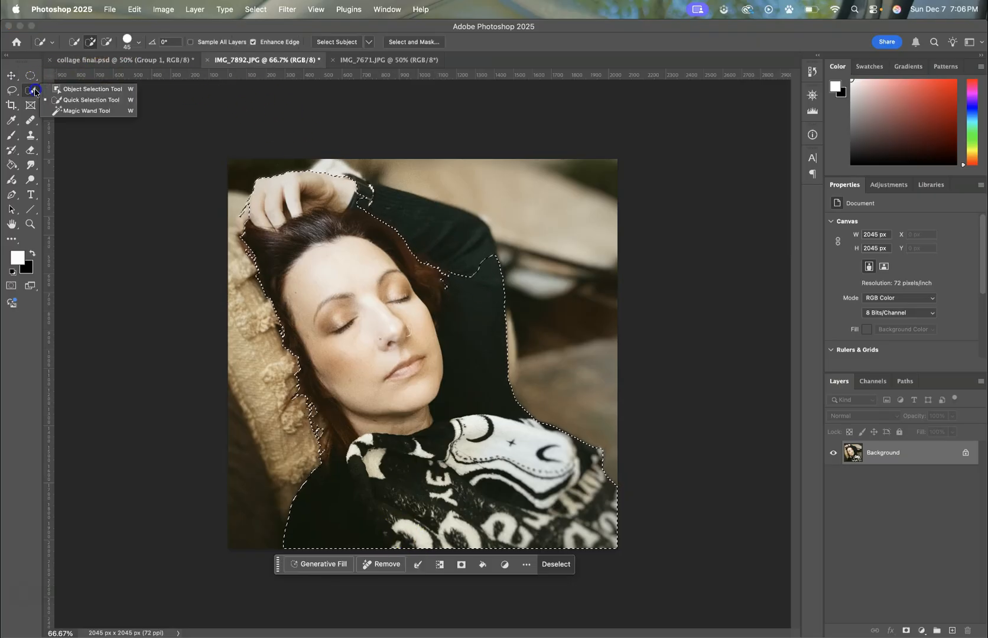
pyautogui.click(86, 96)
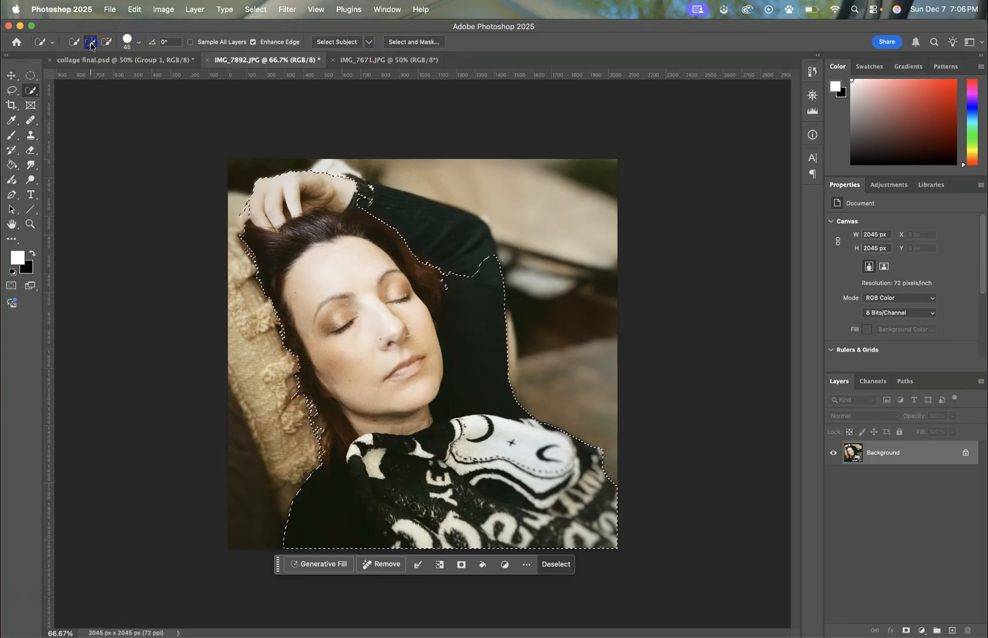
pyautogui.moveTo(404, 204); pyautogui.dragTo(434, 240)
pyautogui.moveTo(356, 188); pyautogui.dragTo(459, 237)
pyautogui.moveTo(268, 440); pyautogui.dragTo(251, 243)
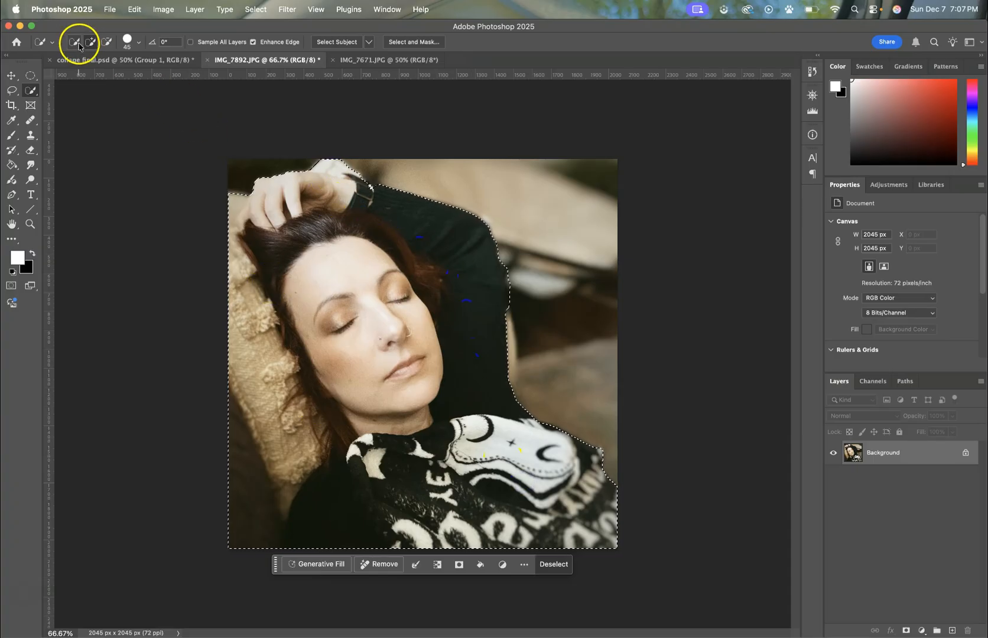
# Step: Subtract the white fabric above the hand and the outer lower part of the patterned scarf from the selection
pyautogui.click(106, 43)
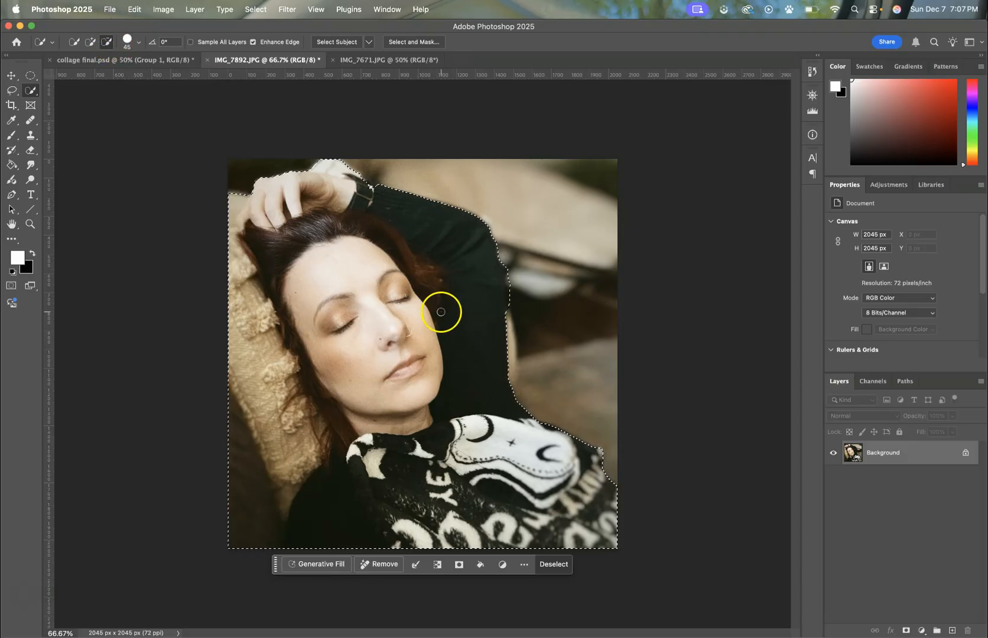
pyautogui.moveTo(325, 162); pyautogui.dragTo(337, 168)
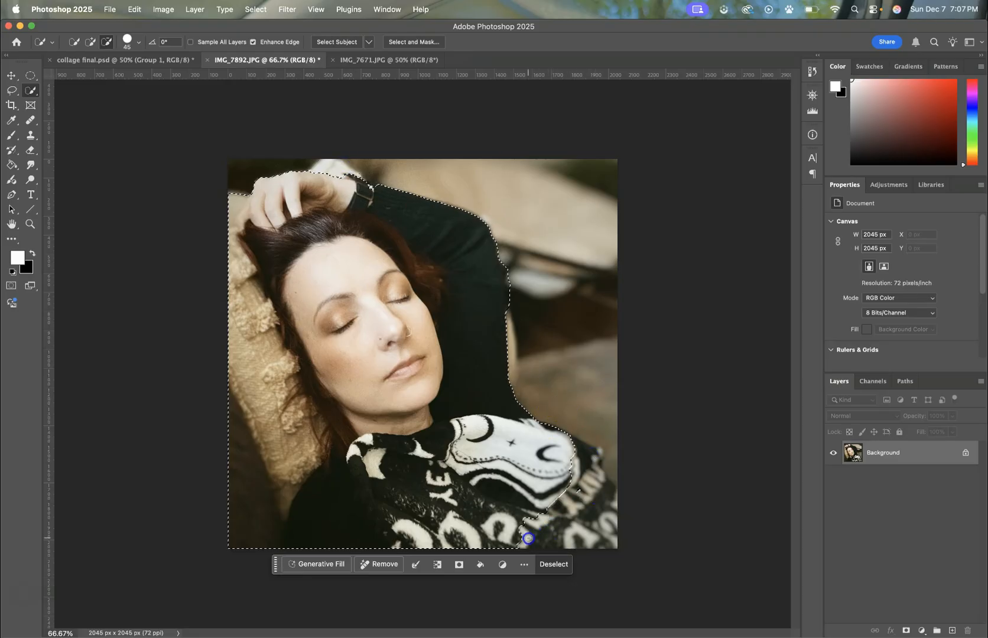
pyautogui.click(570, 491)
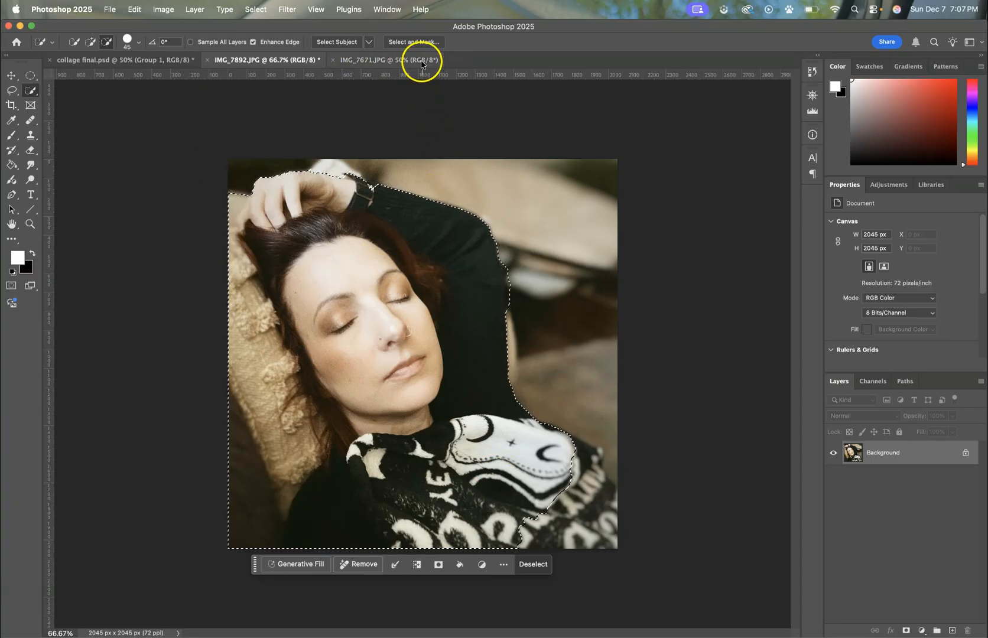
# Step: Refine the selection edge in Select and Mask with Feather 21.6 px, Contrast 10% and Shift Edge -16%
pyautogui.click(418, 42)
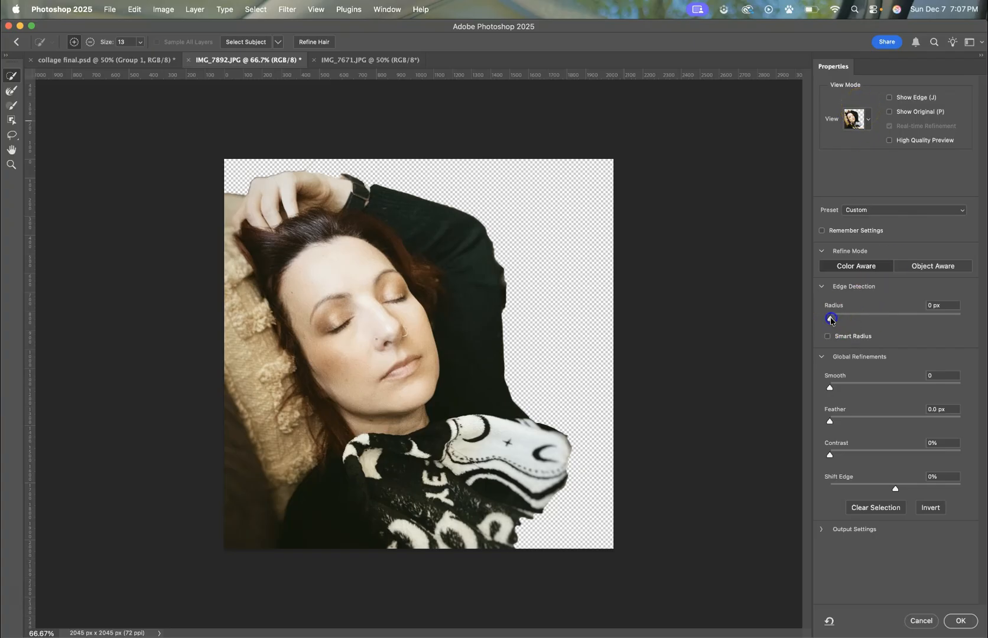
pyautogui.moveTo(791, 314); pyautogui.dragTo(789, 313)
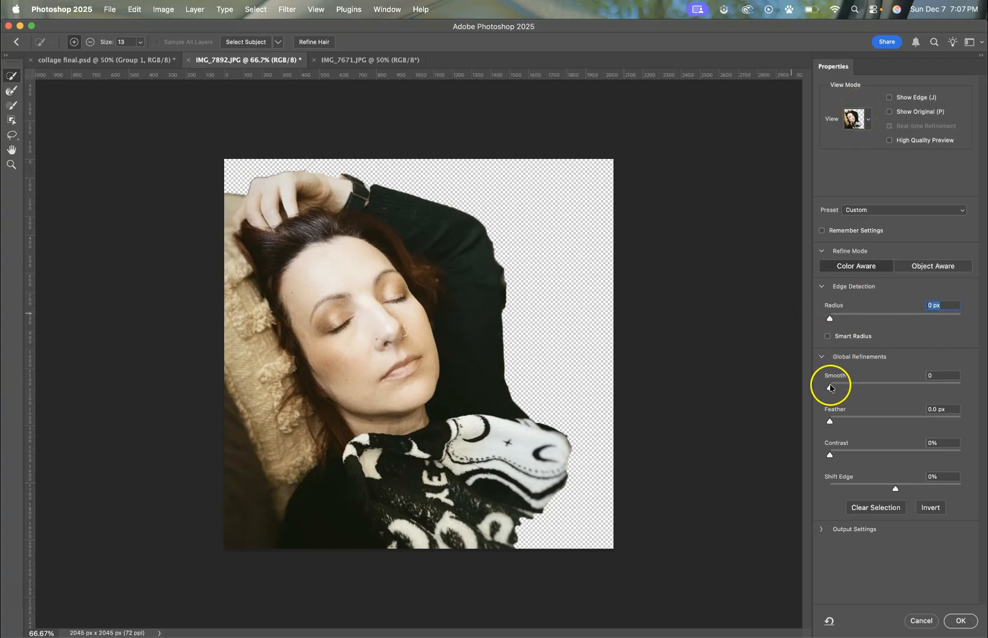
pyautogui.moveTo(936, 387); pyautogui.dragTo(802, 382)
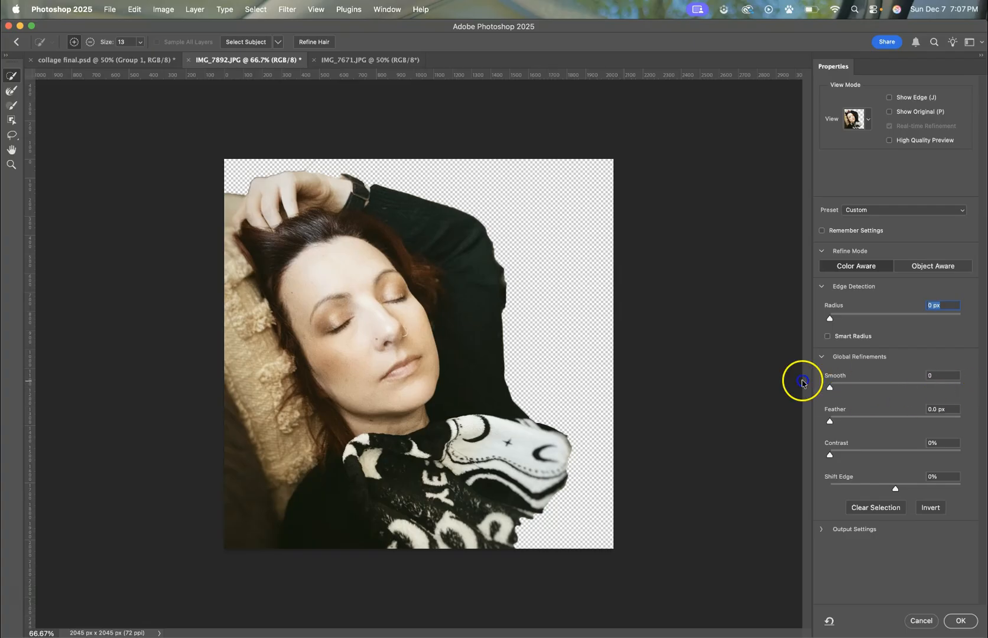
pyautogui.moveTo(835, 421); pyautogui.dragTo(890, 423)
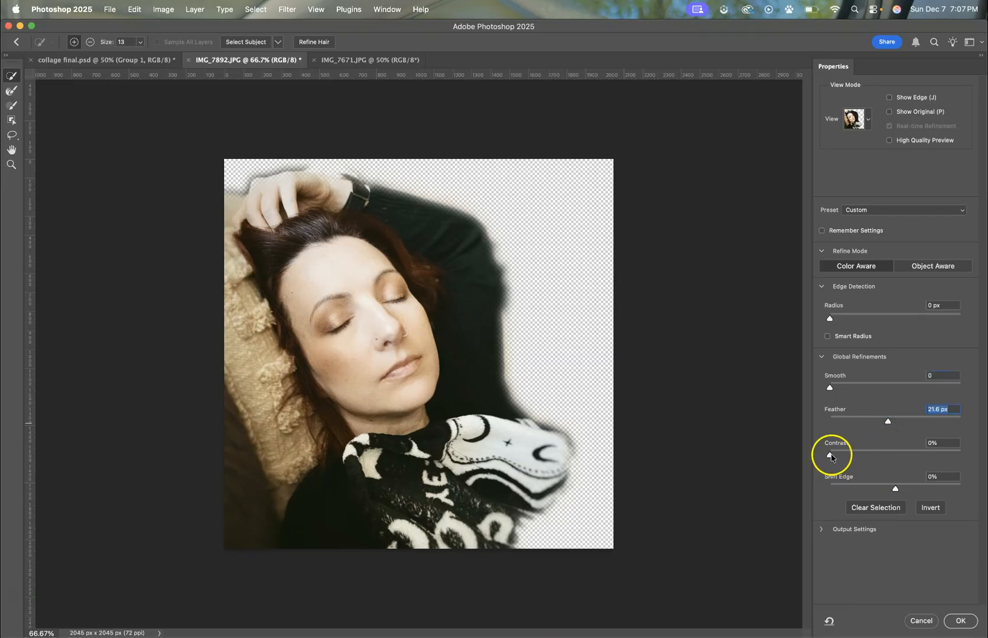
pyautogui.moveTo(843, 456)
pyautogui.mouseDown()
pyautogui.moveTo(863, 452)
pyautogui.moveTo(844, 457)
pyautogui.mouseUp()
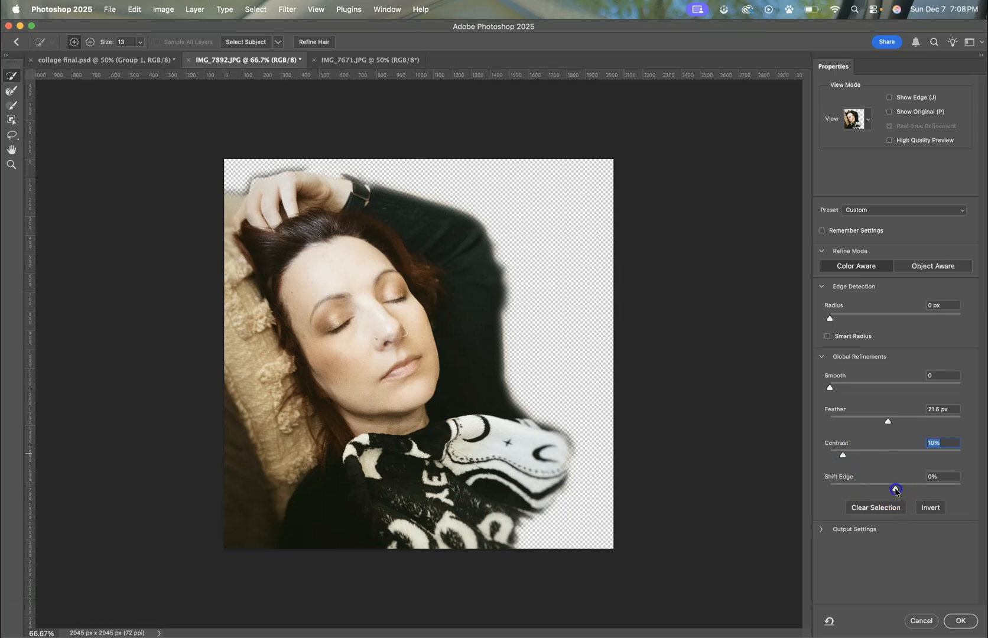
pyautogui.moveTo(895, 489)
pyautogui.mouseDown()
pyautogui.moveTo(965, 486)
pyautogui.moveTo(860, 490)
pyautogui.moveTo(882, 490)
pyautogui.mouseUp()
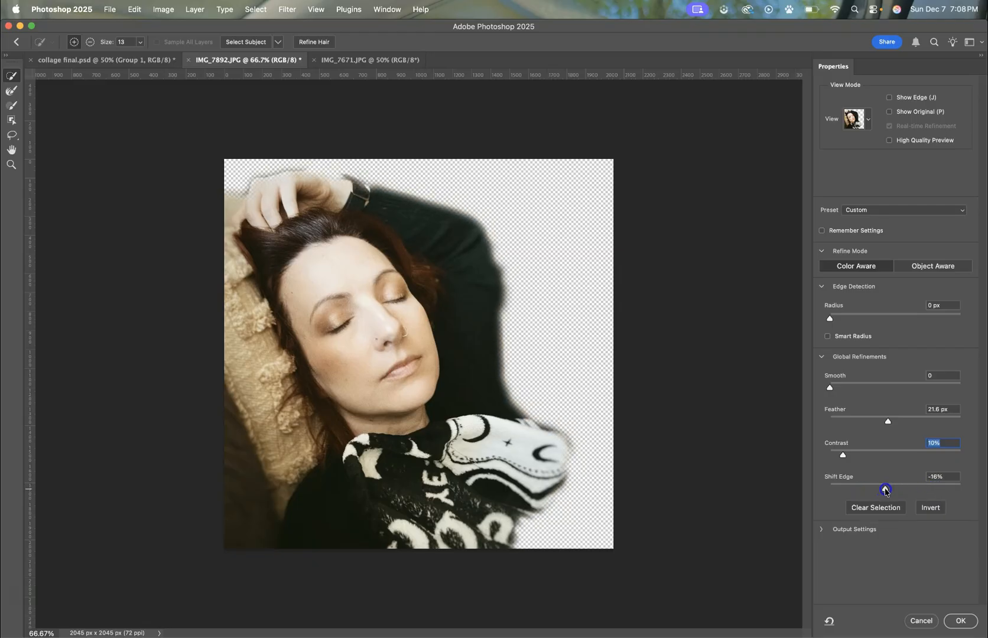
# Step: Preview the refined edge in the Overlay, Onion Skin and Black & White views, and return to On Layers
pyautogui.click(861, 119)
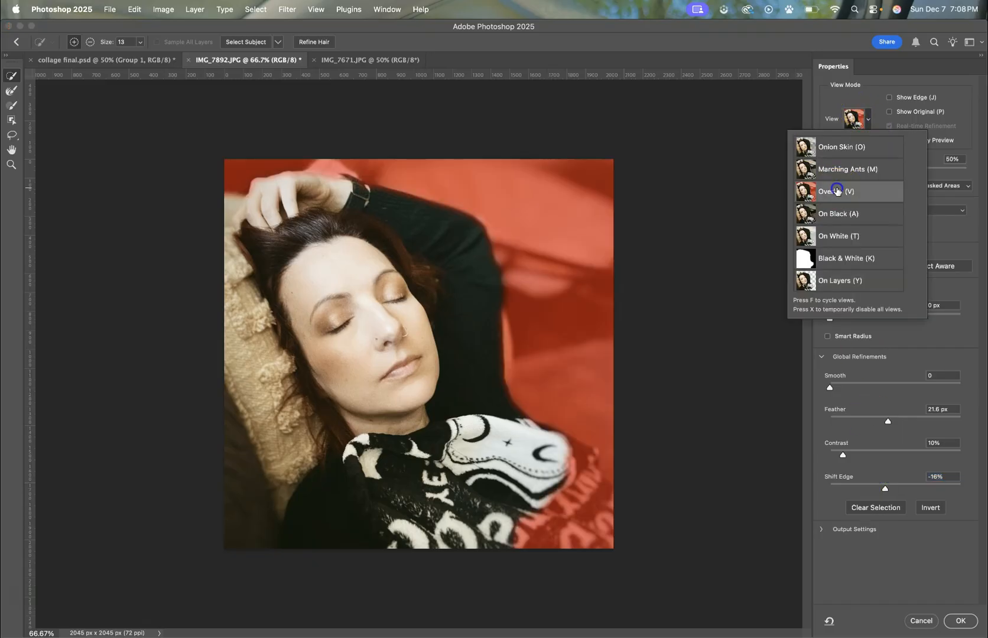
pyautogui.click(836, 146)
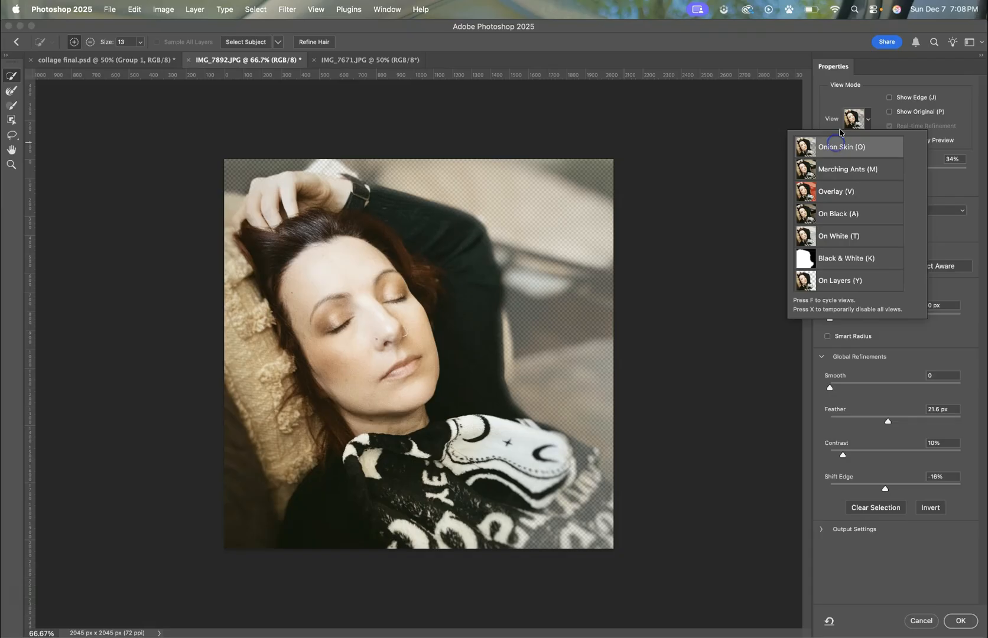
pyautogui.click(849, 122)
pyautogui.click(855, 126)
pyautogui.click(835, 255)
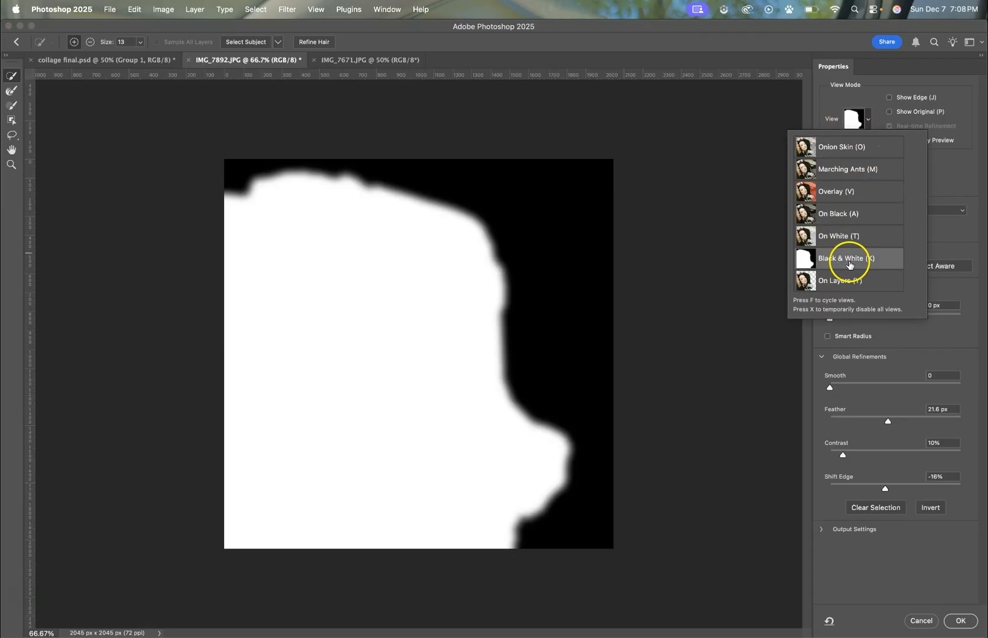
pyautogui.click(839, 280)
pyautogui.click(836, 109)
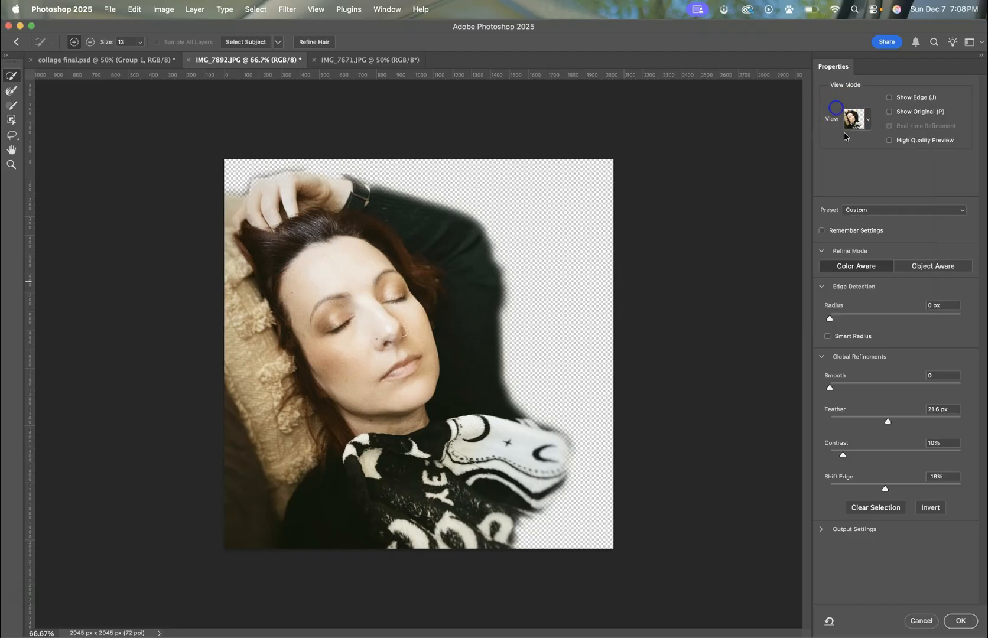
# Step: Apply the refined selection and copy the woman's cutout into collage final.psd as a new layer
pyautogui.click(960, 622)
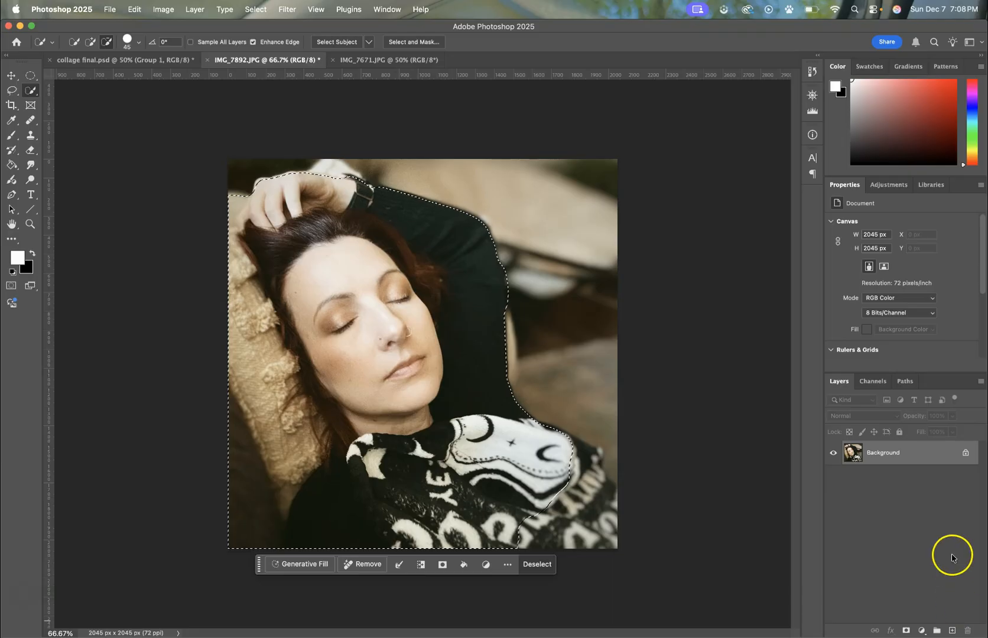
pyautogui.hotkey('ctrl', 'c')
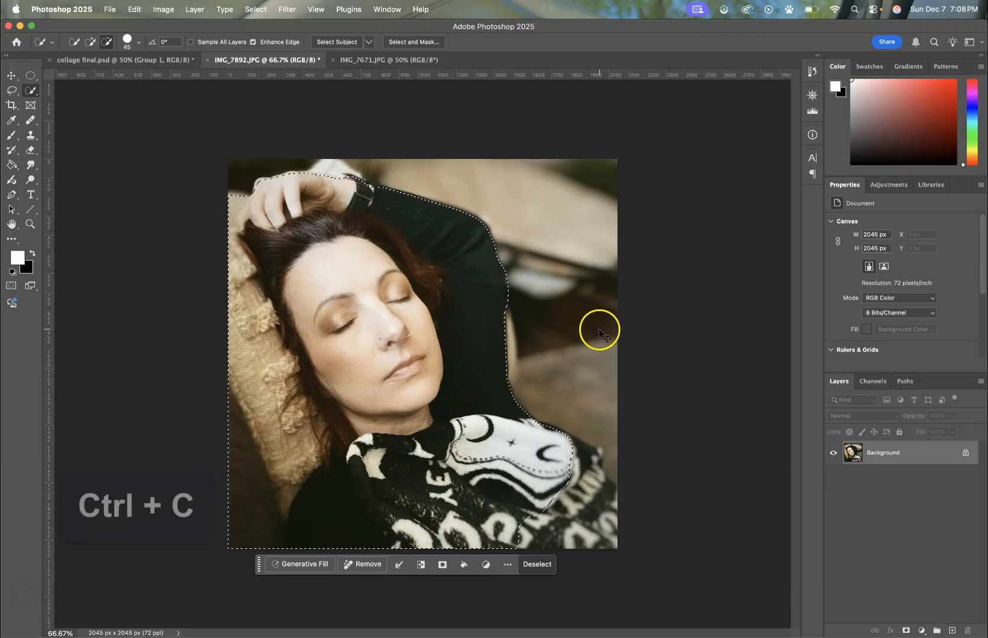
pyautogui.click(191, 63)
pyautogui.hotkey('ctrl', 'v')
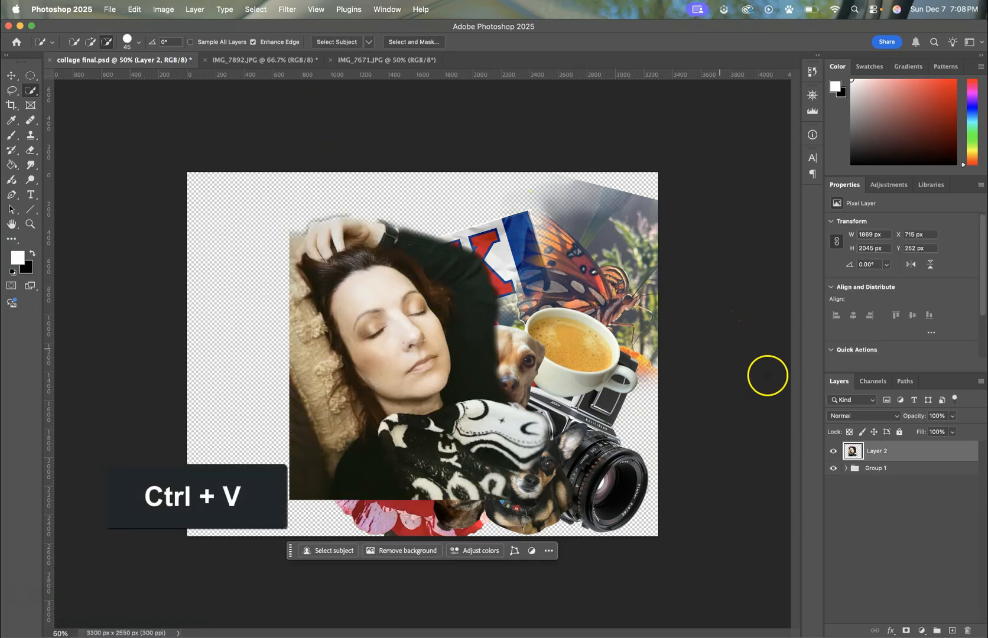
# Step: Select Group 1 beneath the pasted portrait layer as the active layer item
pyautogui.click(861, 495)
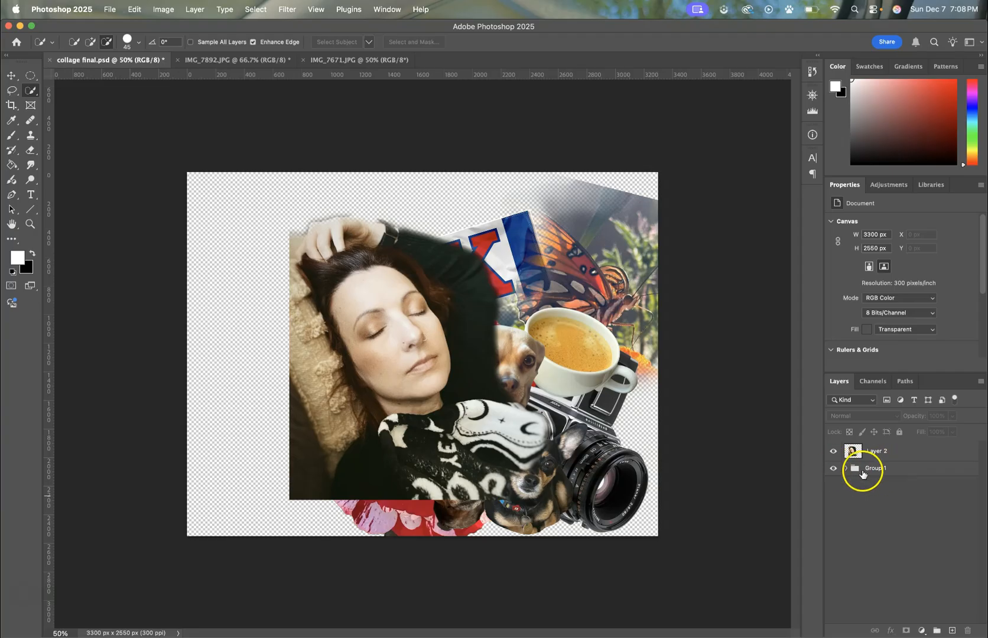
pyautogui.click(891, 471)
pyautogui.click(871, 528)
pyautogui.click(880, 472)
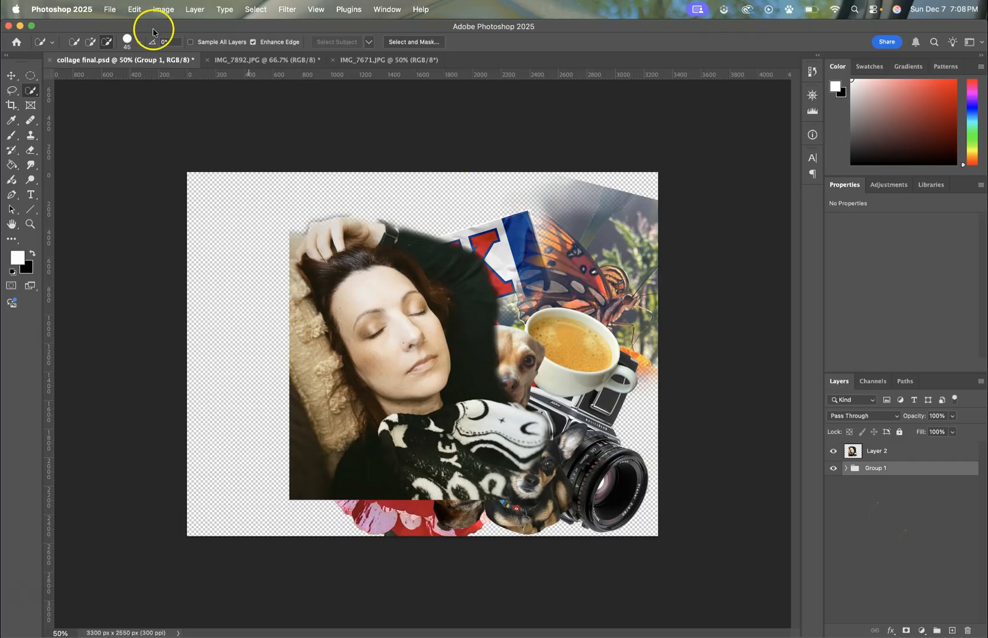
# Step: Move the woman's portrait to the canvas's lower-left corner and scale it proportionally to about 111%
pyautogui.click(12, 75)
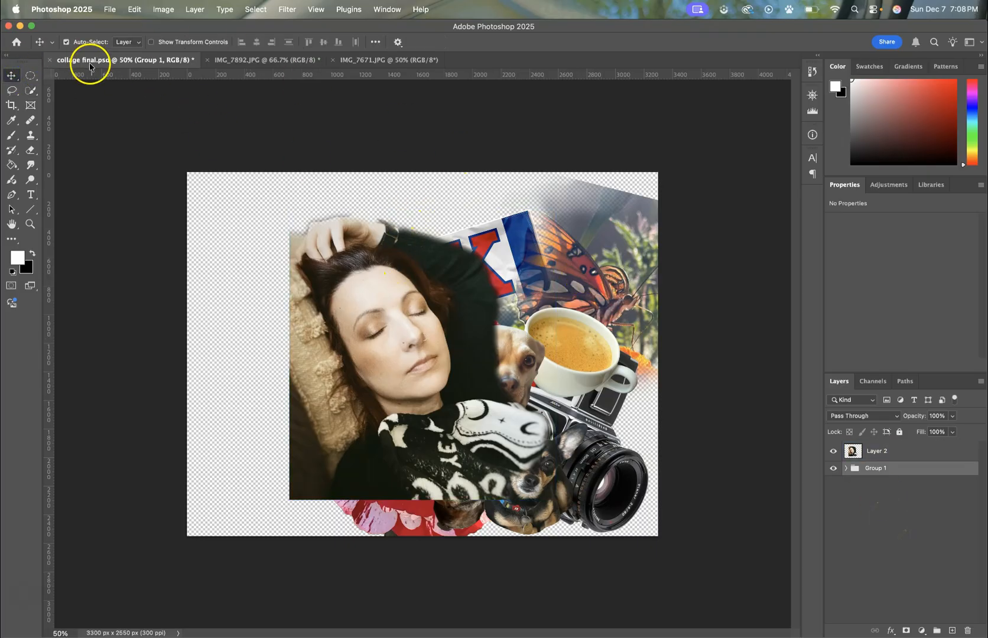
pyautogui.moveTo(443, 270); pyautogui.dragTo(337, 307)
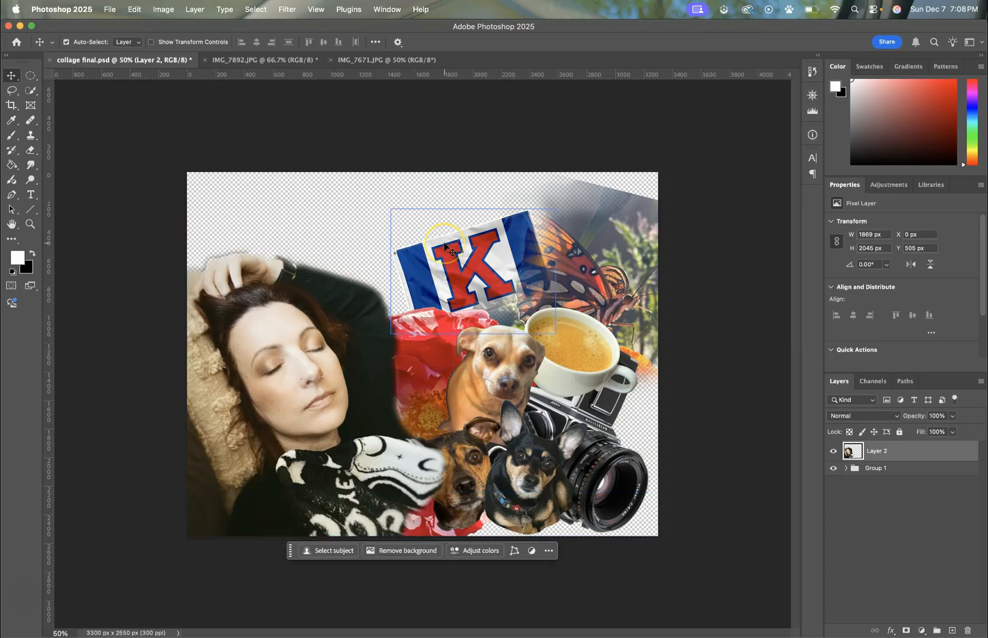
pyautogui.press('super')
pyautogui.press('super+t')
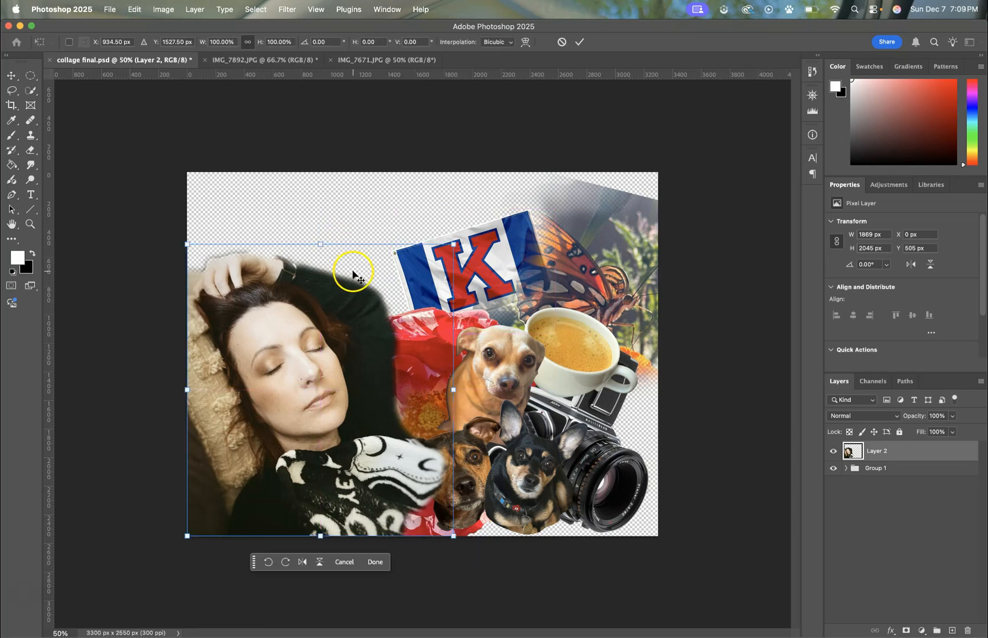
pyautogui.moveTo(442, 247); pyautogui.dragTo(473, 214)
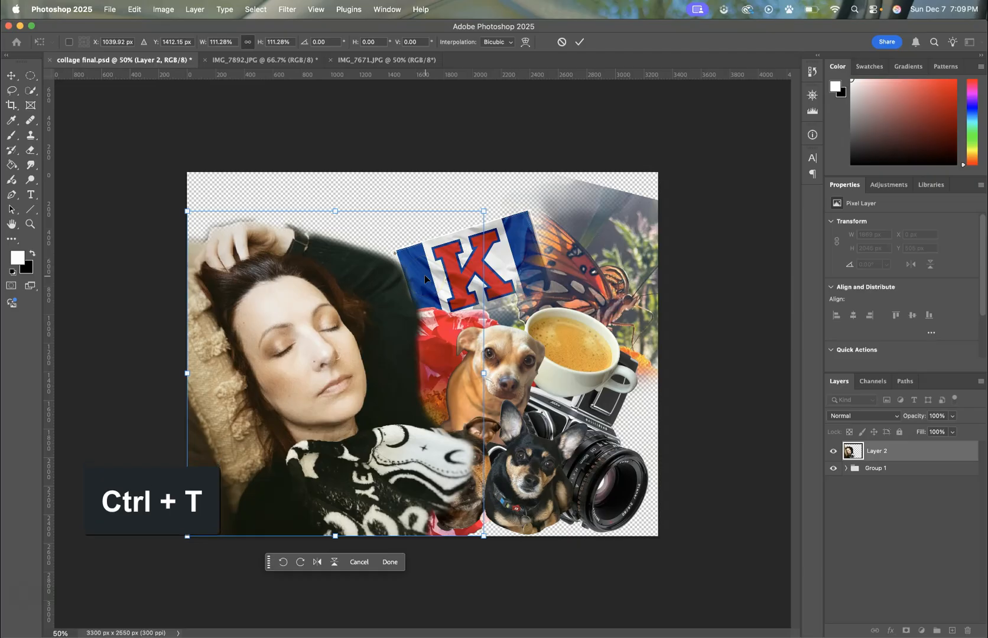
pyautogui.press('Return')
pyautogui.click(542, 334)
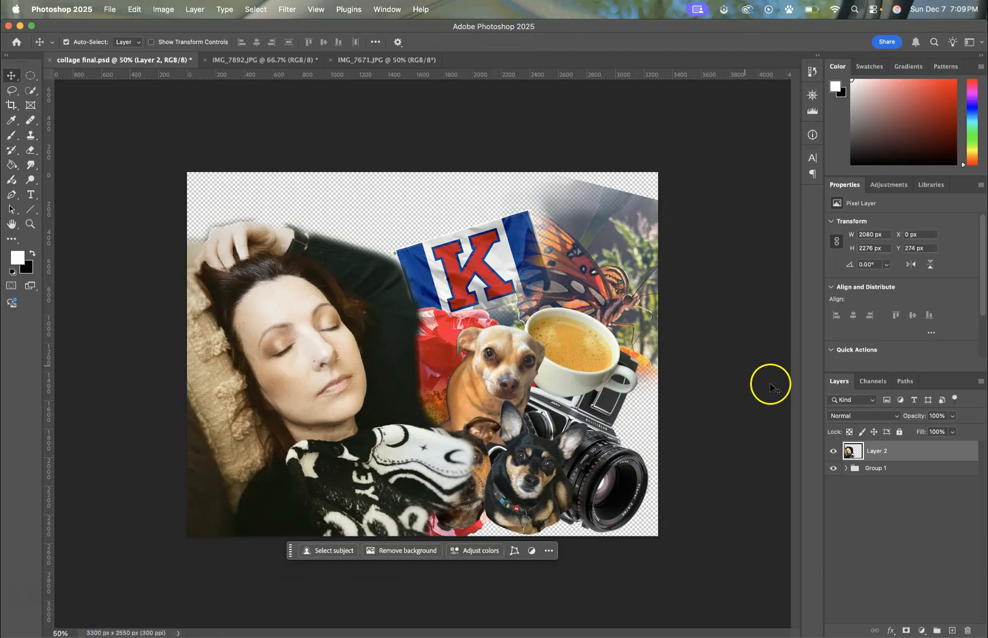
# Step: Move Group 1 upward on the canvas and rotate it about -6.9° with Free Transform
pyautogui.click(900, 467)
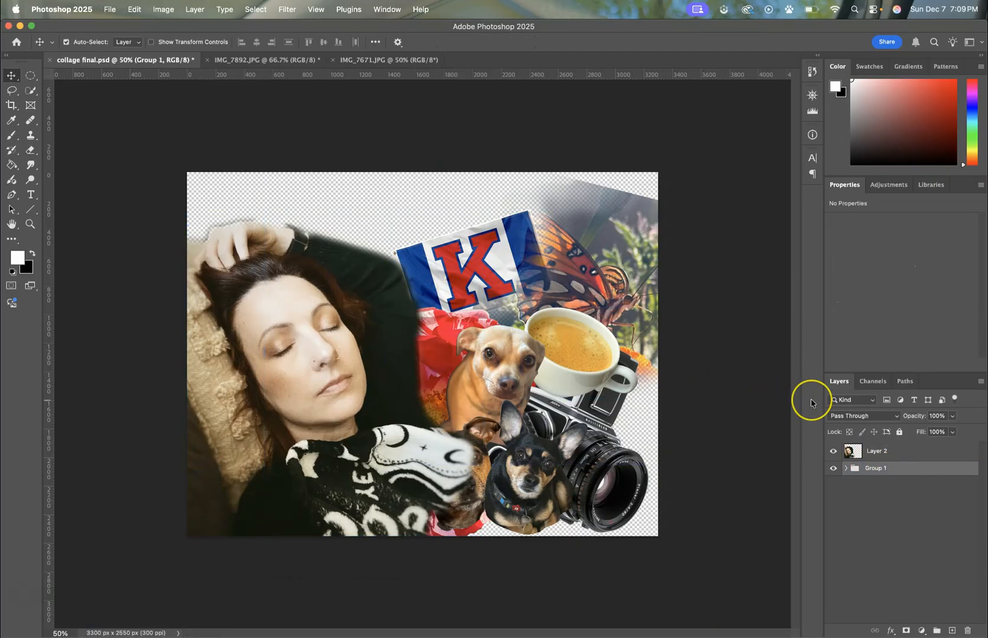
pyautogui.hotkey('ctrl', 't')
pyautogui.moveTo(565, 336); pyautogui.dragTo(565, 293)
pyautogui.moveTo(503, 88); pyautogui.dragTo(466, 102)
pyautogui.moveTo(517, 274); pyautogui.dragTo(507, 273)
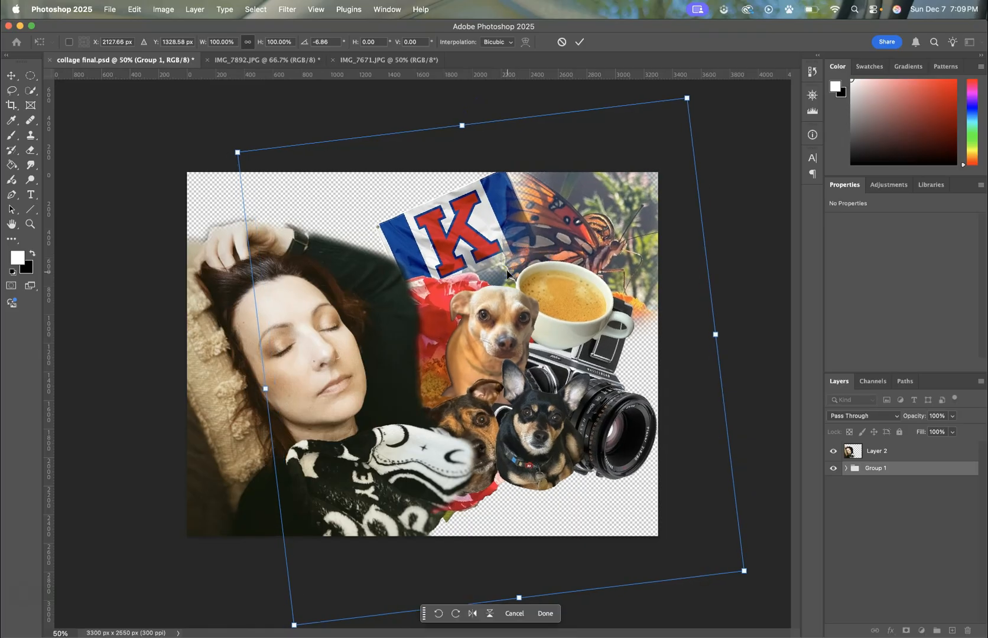
pyautogui.press('Return')
pyautogui.click(452, 421)
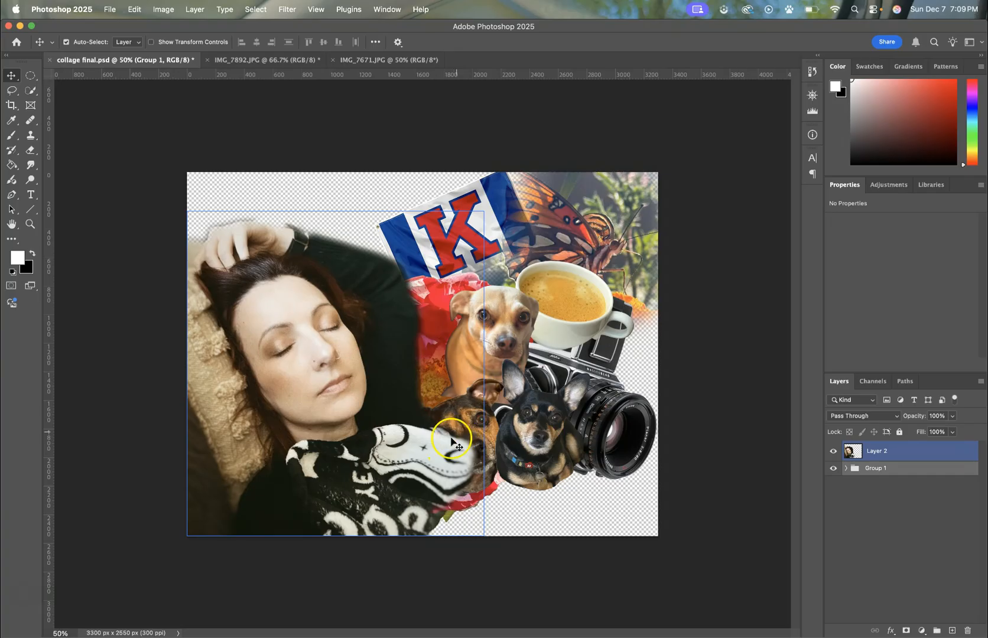
pyautogui.click(452, 440)
pyautogui.click(468, 433)
pyautogui.click(463, 437)
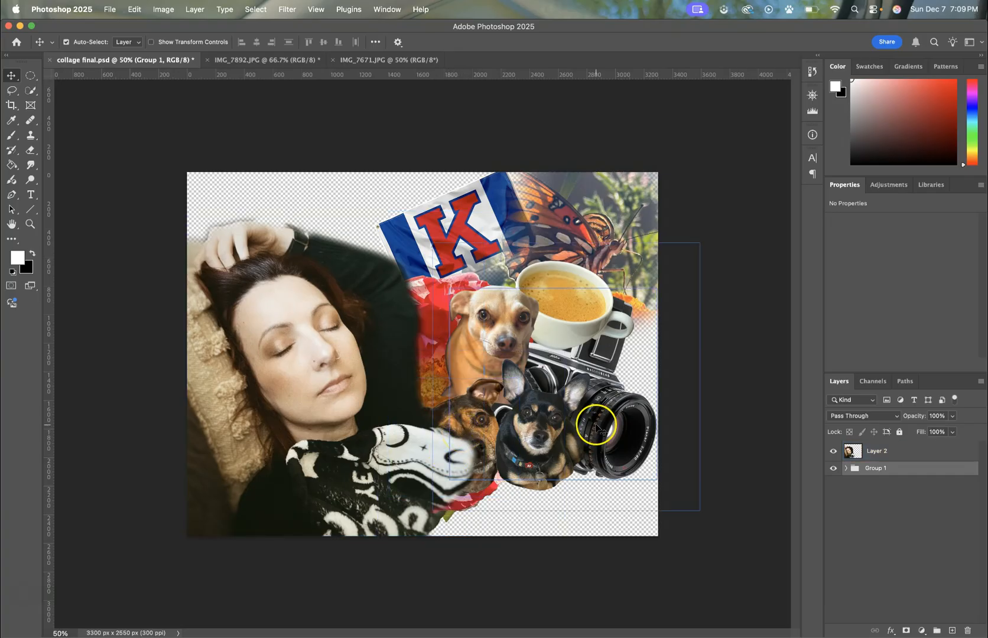
# Step: Make the portrait on Layer 2 active and set up the Eraser tool with a 250 px brush
pyautogui.click(922, 452)
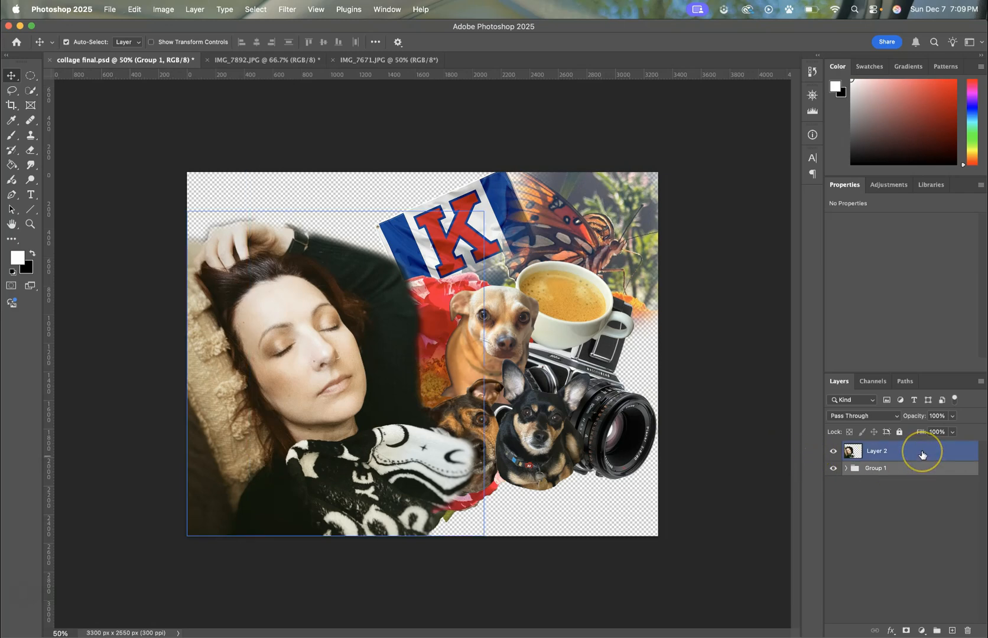
pyautogui.click(449, 356)
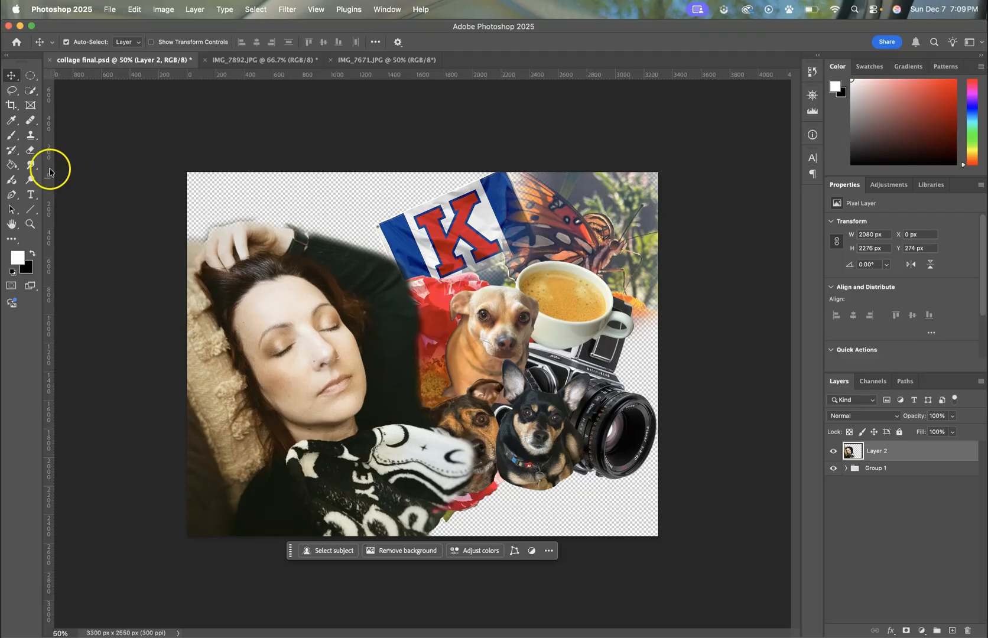
pyautogui.click(31, 151)
pyautogui.moveTo(30, 150); pyautogui.dragTo(53, 155)
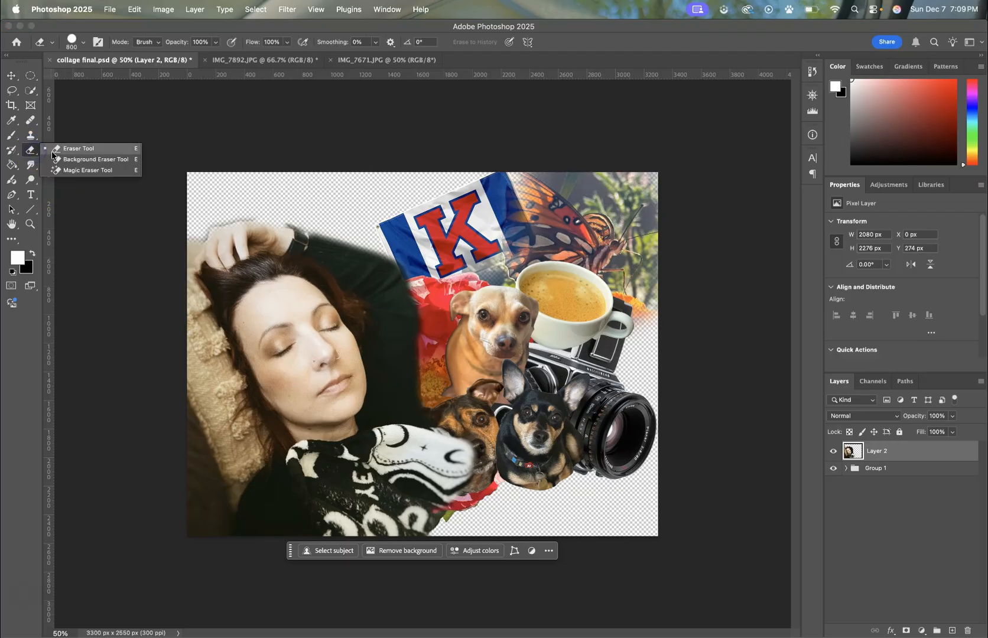
pyautogui.click(52, 152)
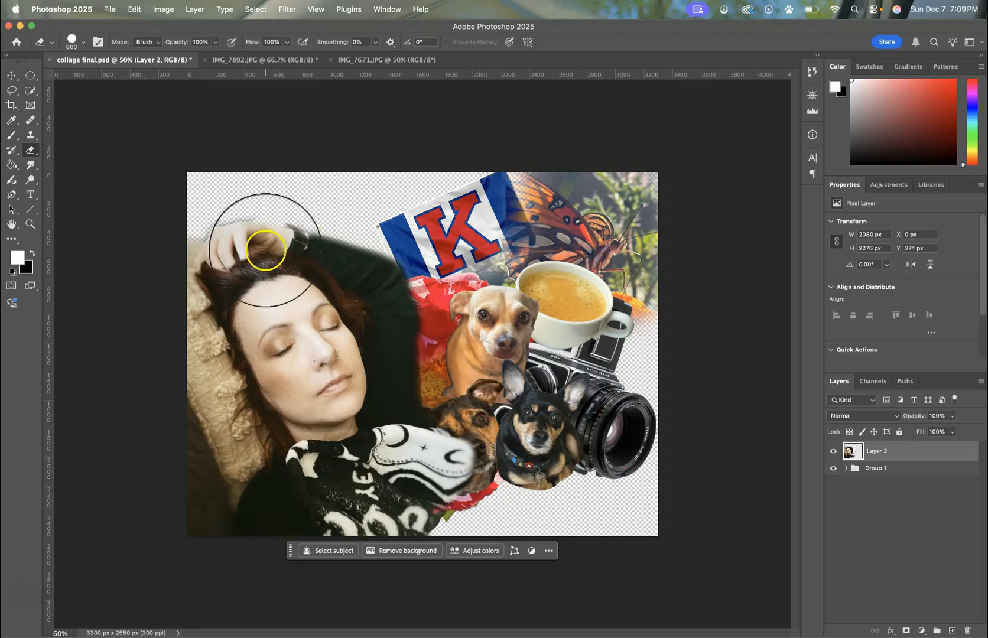
pyautogui.press('[')
pyautogui.press('[')
pyautogui.press('[')
pyautogui.press('[')
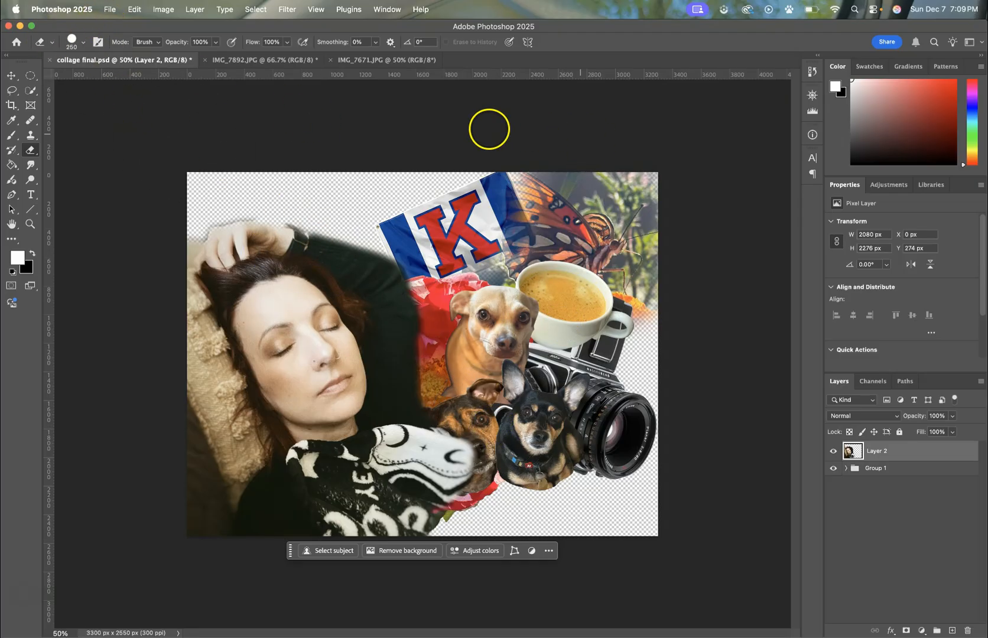
# Step: Lower the eraser's hardness and erase the part of the portrait's sweater that covers the brown dog's face
pyautogui.click(83, 42)
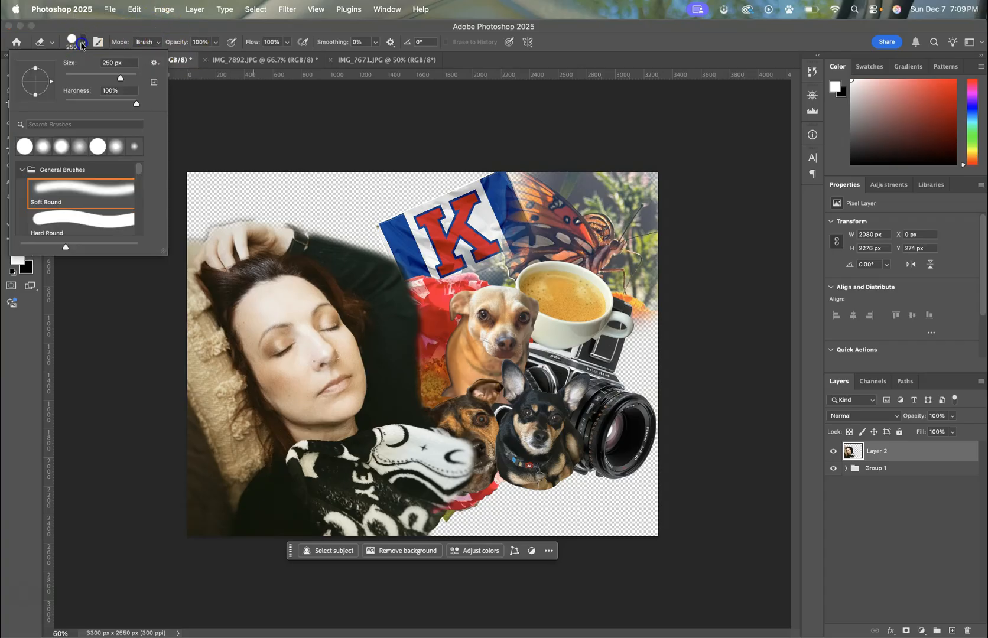
pyautogui.moveTo(136, 104); pyautogui.dragTo(87, 109)
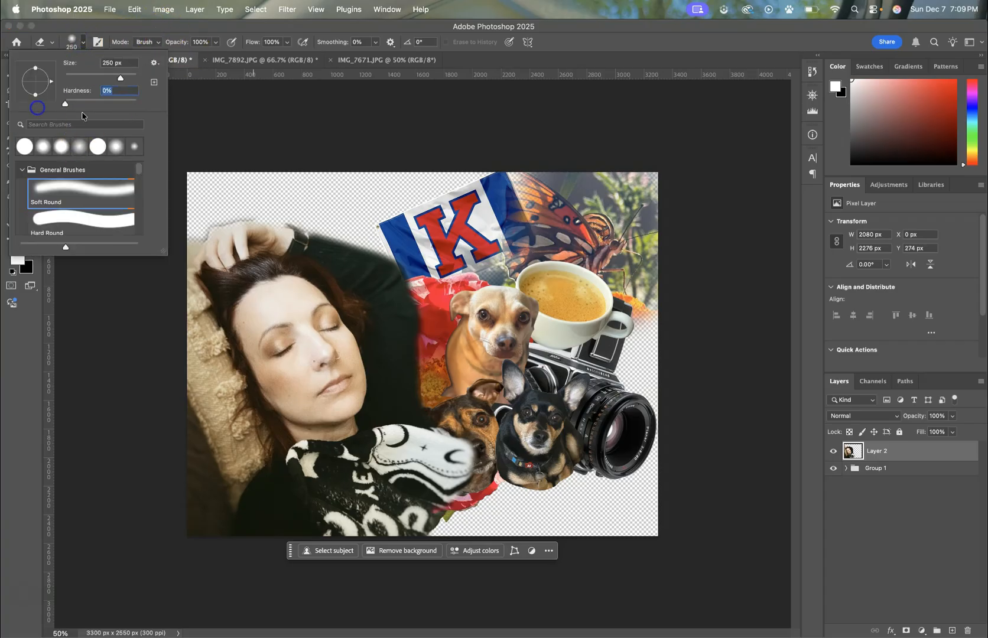
pyautogui.click(217, 111)
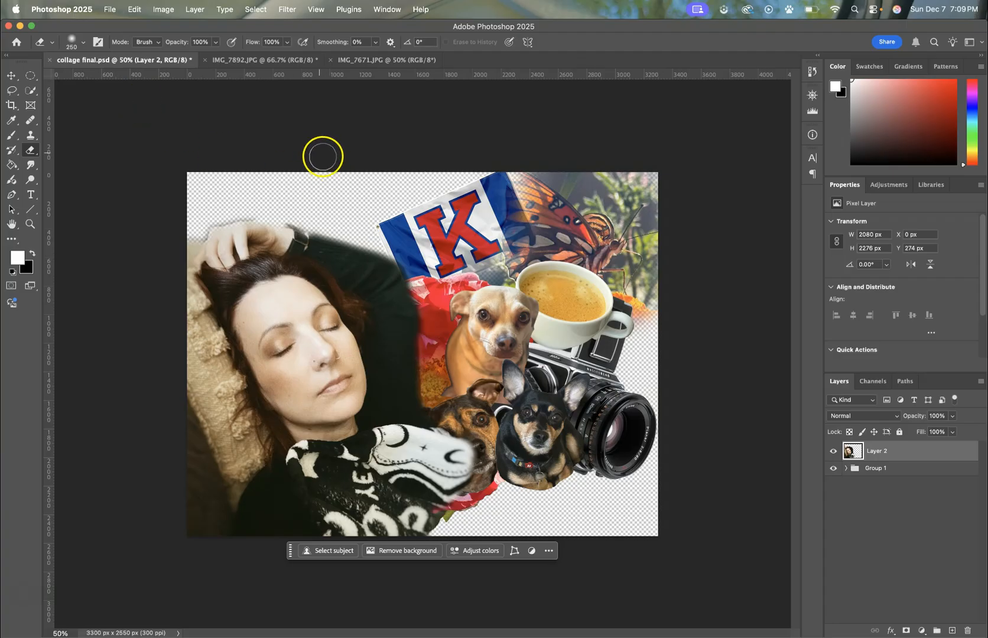
pyautogui.moveTo(451, 352)
pyautogui.mouseDown()
pyautogui.moveTo(468, 459)
pyautogui.moveTo(436, 414)
pyautogui.moveTo(497, 493)
pyautogui.moveTo(444, 417)
pyautogui.moveTo(413, 411)
pyautogui.moveTo(524, 503)
pyautogui.moveTo(438, 441)
pyautogui.moveTo(423, 404)
pyautogui.moveTo(431, 364)
pyautogui.moveTo(426, 419)
pyautogui.moveTo(471, 458)
pyautogui.moveTo(500, 450)
pyautogui.moveTo(503, 405)
pyautogui.mouseUp()
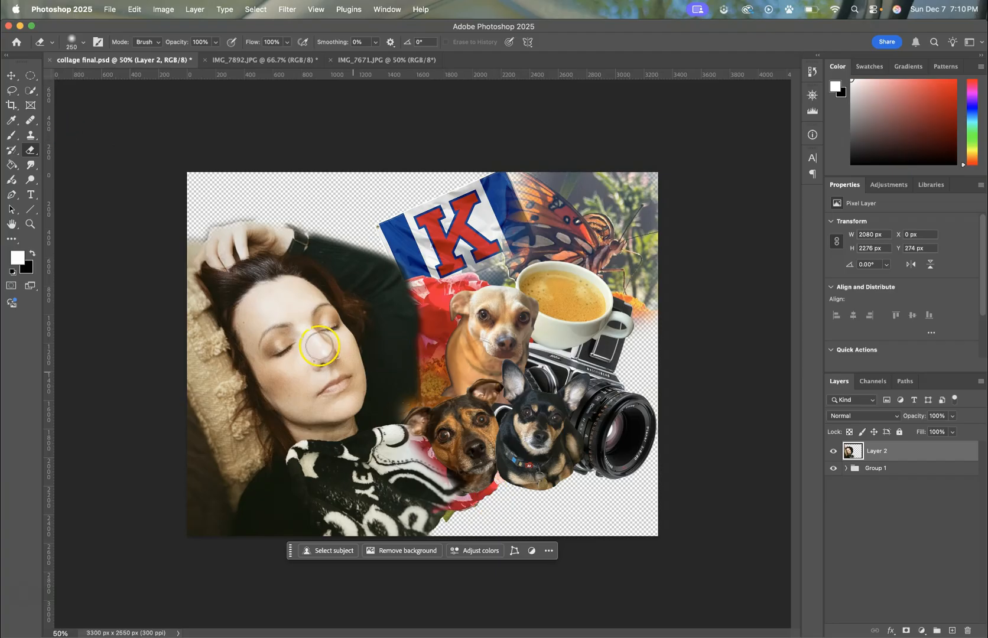
# Step: Duplicate Layer 2 and arrange the stack with Layer 2 copy above Group 1 and Layer 2 beneath it
pyautogui.click(10, 77)
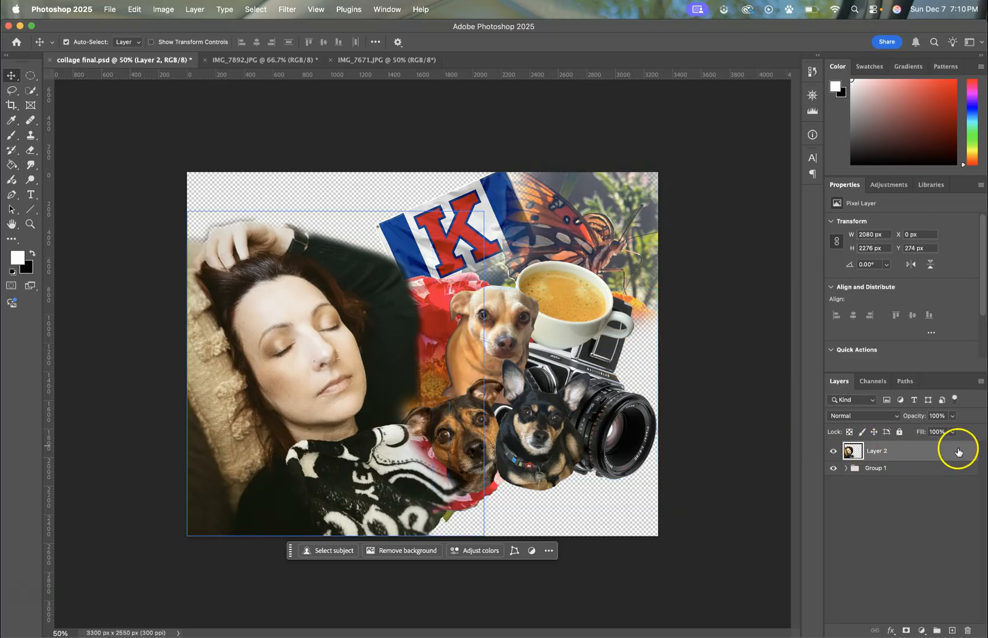
pyautogui.moveTo(959, 451); pyautogui.dragTo(954, 631)
pyautogui.moveTo(898, 472)
pyautogui.mouseDown()
pyautogui.moveTo(898, 453)
pyautogui.moveTo(898, 471)
pyautogui.moveTo(911, 473)
pyautogui.moveTo(904, 467)
pyautogui.mouseUp()
pyautogui.click(903, 489)
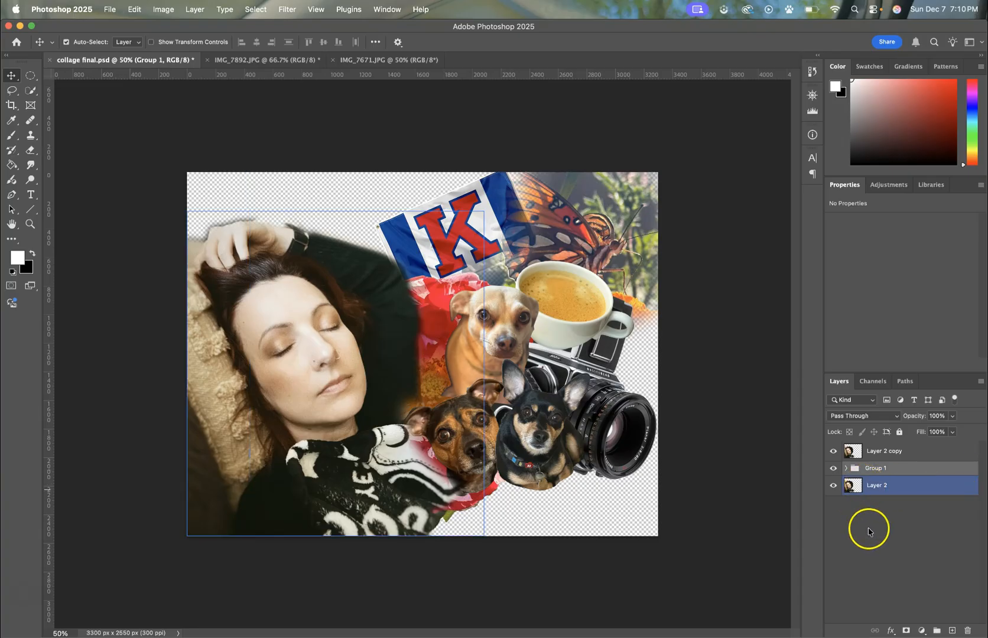
# Step: Set the blending mode of Layer 2 copy to Soft Light
pyautogui.click(898, 451)
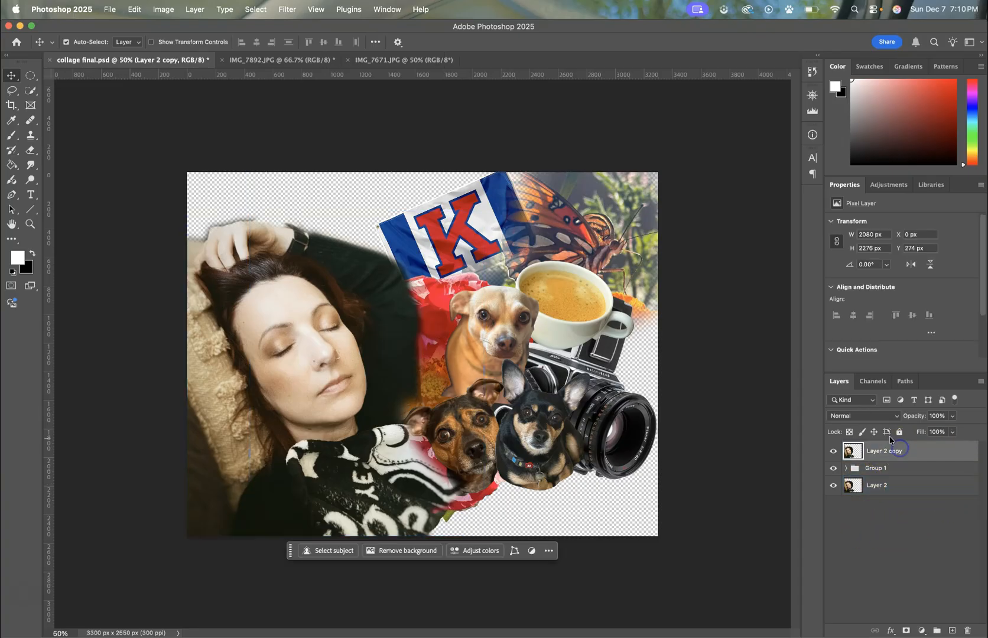
pyautogui.click(876, 418)
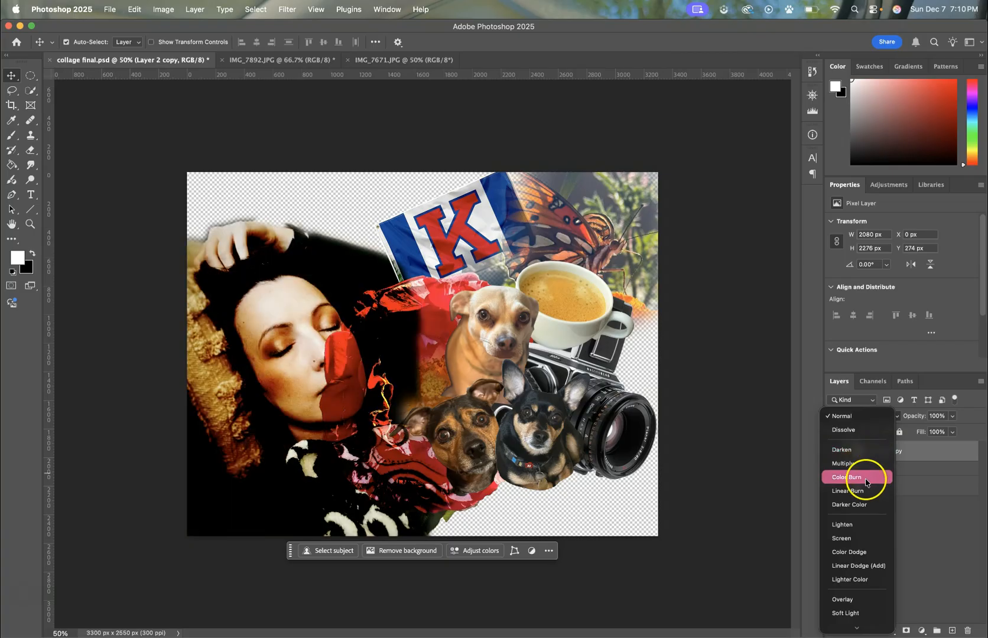
pyautogui.click(859, 612)
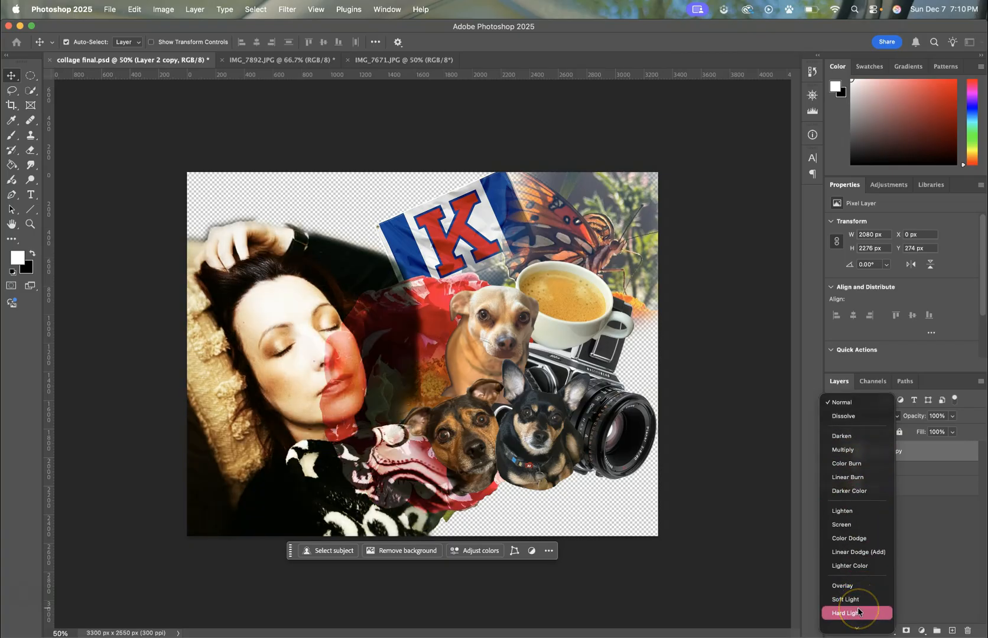
pyautogui.click(859, 611)
pyautogui.click(870, 596)
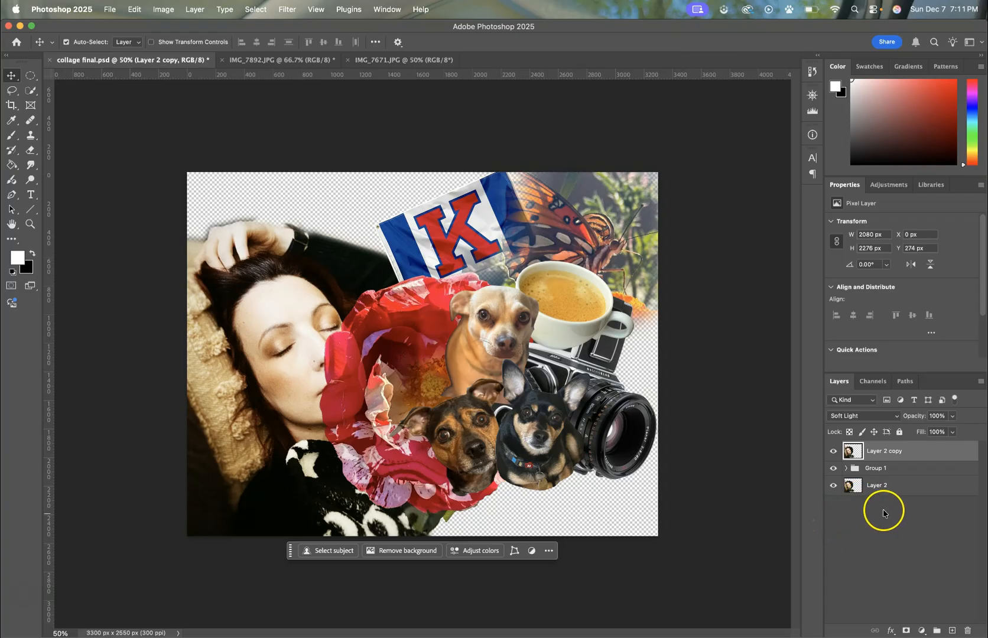
# Step: Load Layer 2's outline as a selection and apply it to Group 1 as a layer mask
pyautogui.click(884, 485)
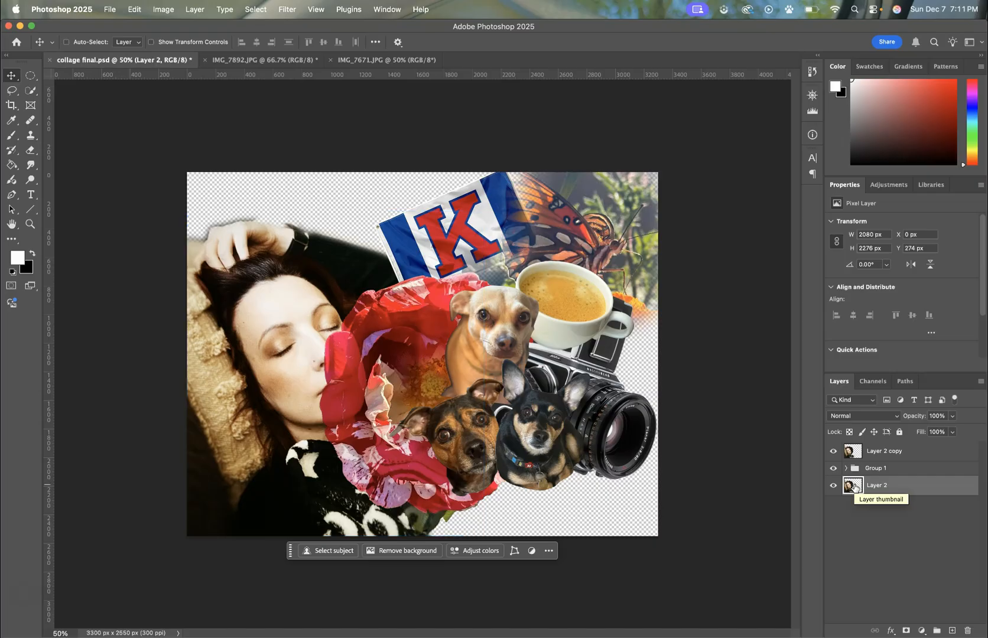
pyautogui.keyDown('super'); pyautogui.click(854, 486); pyautogui.keyUp('super')
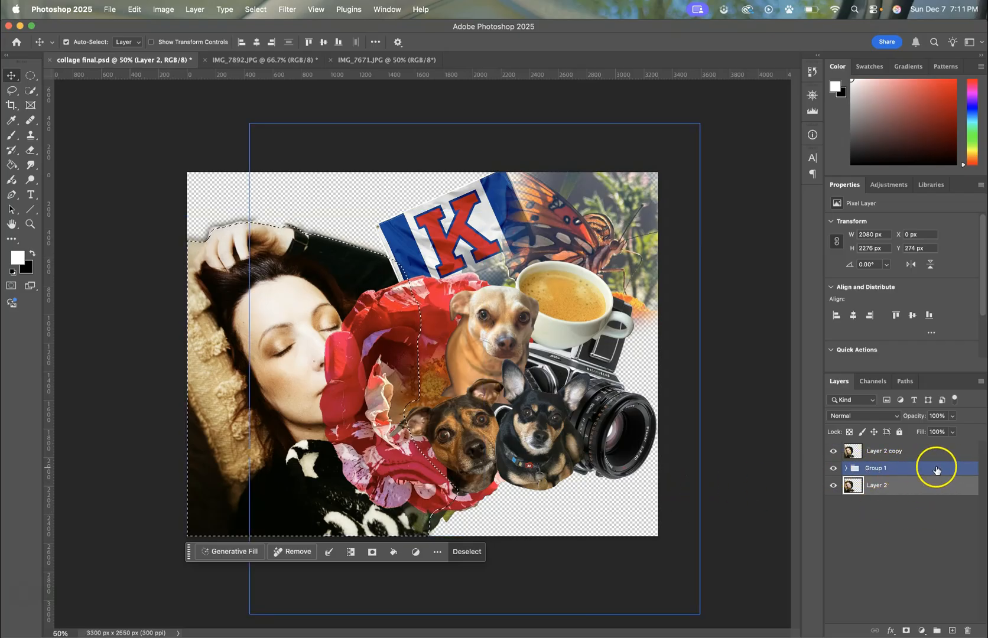
pyautogui.click(952, 467)
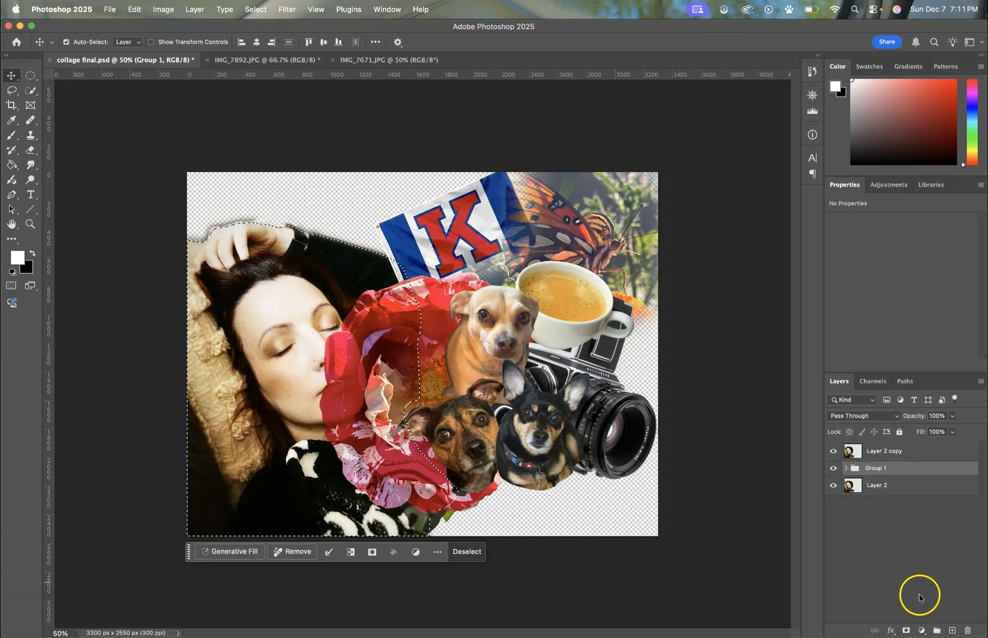
pyautogui.click(906, 631)
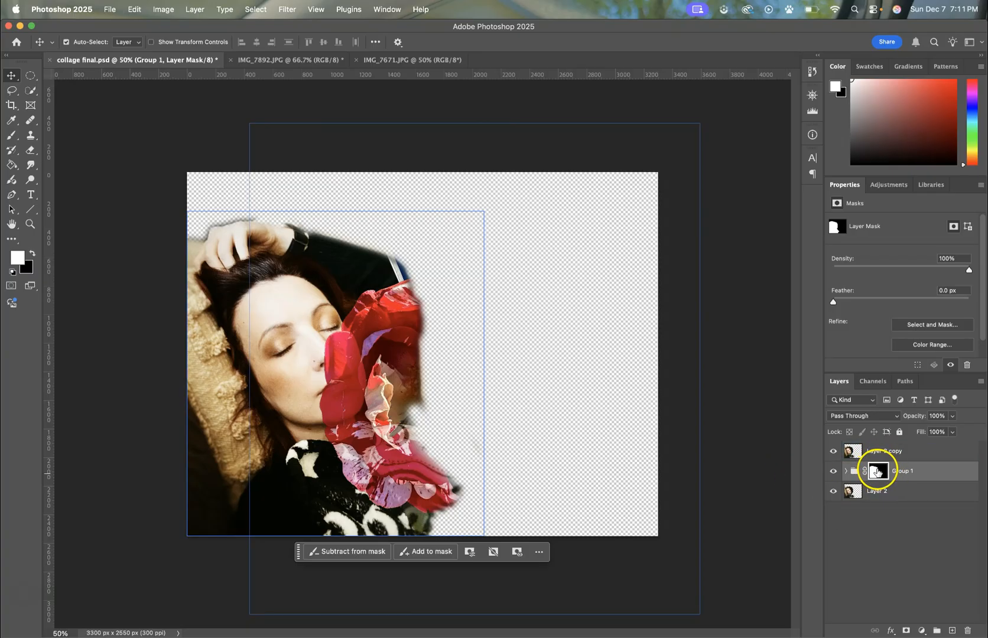
# Step: Target Group 1's layer mask and set up the Brush tool with 50% opacity
pyautogui.click(851, 473)
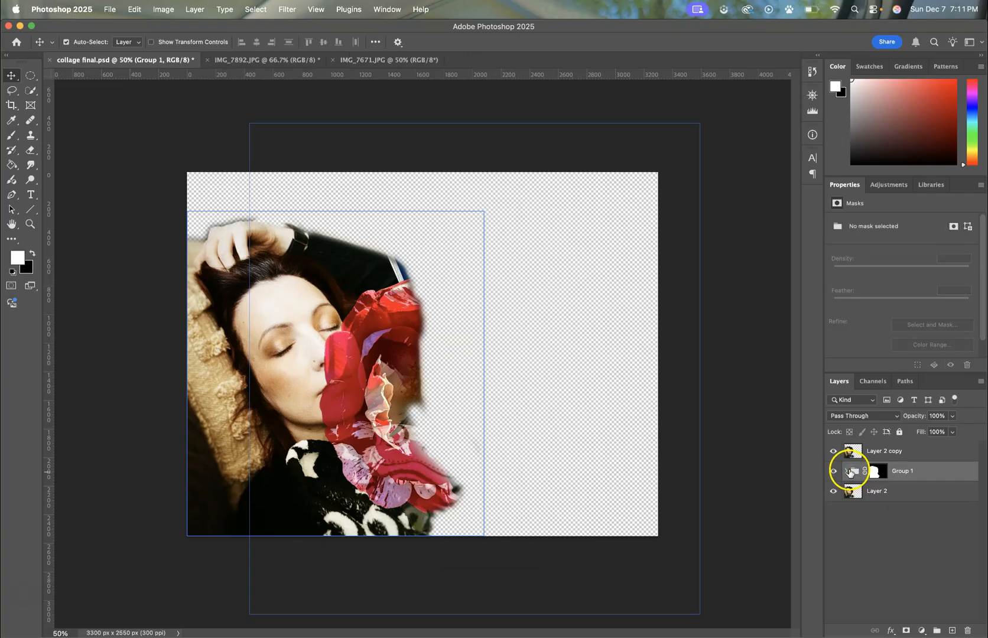
pyautogui.click(879, 472)
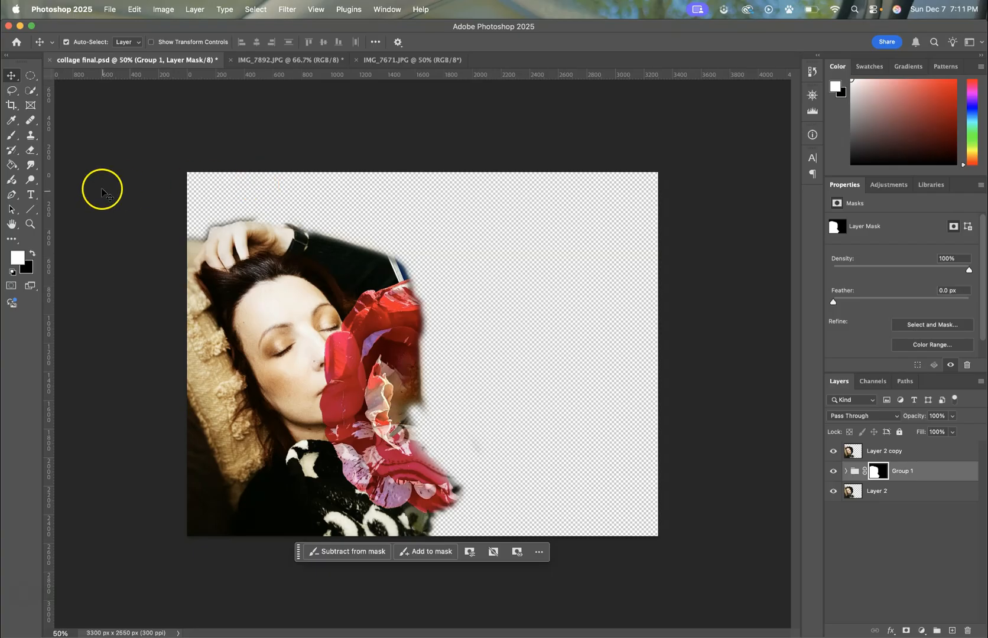
pyautogui.click(12, 141)
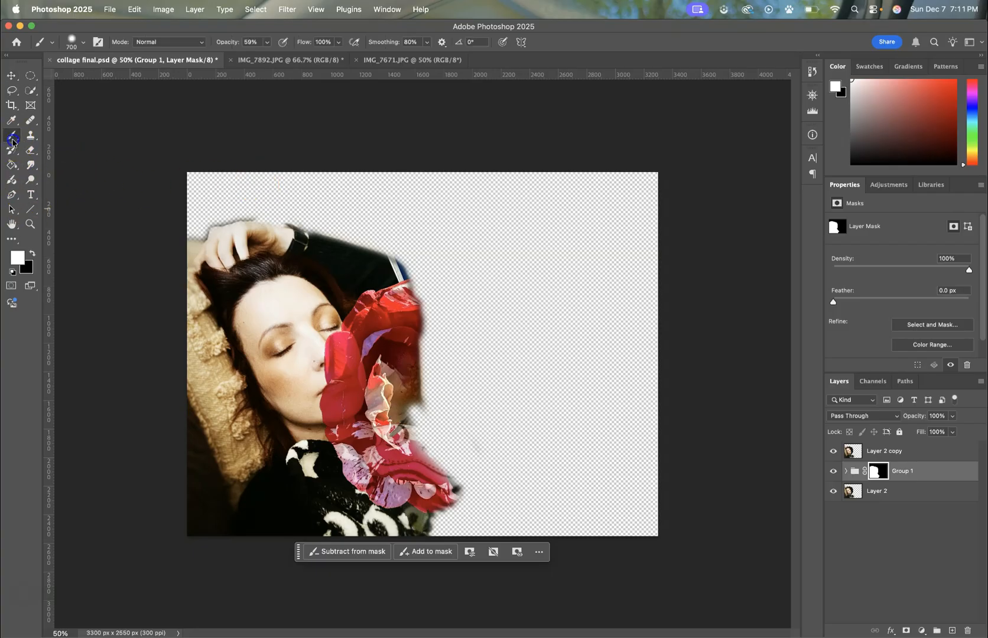
pyautogui.click(35, 138)
pyautogui.click(265, 43)
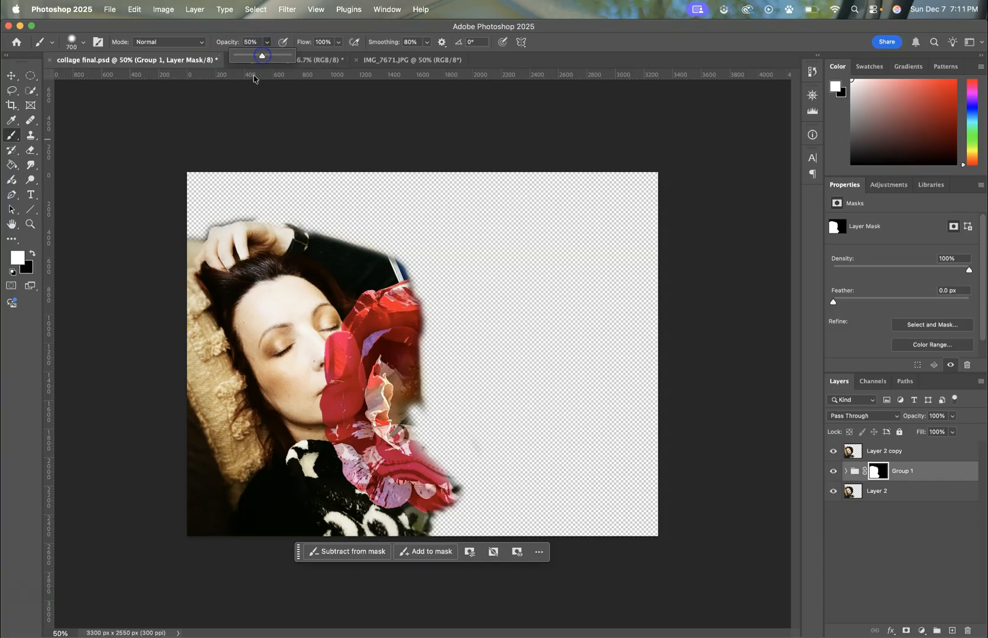
pyautogui.click(214, 95)
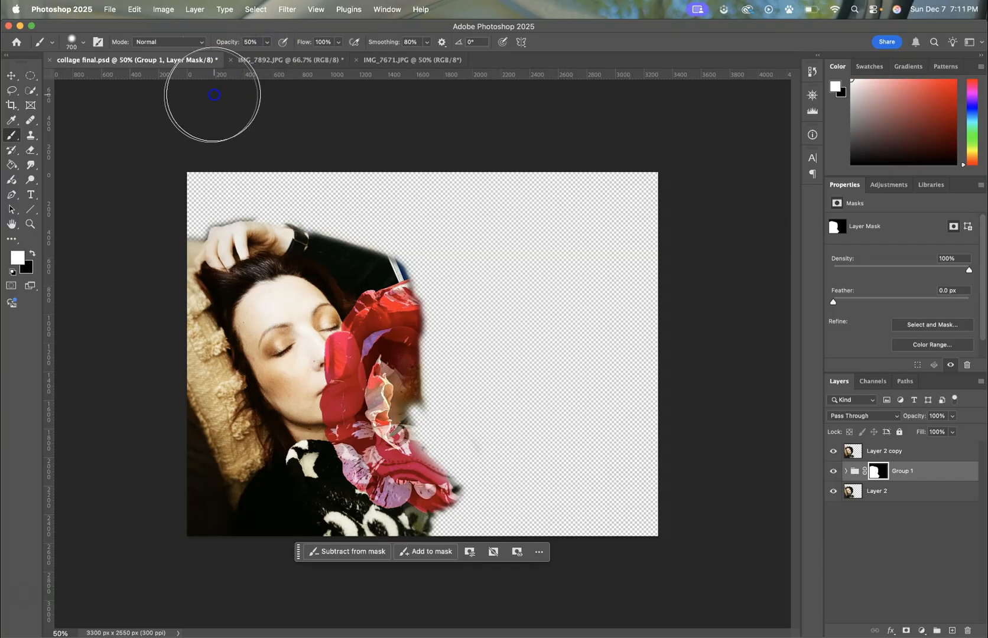
# Step: Set the mask brush to 33% hardness and reduce its size to 250 px
pyautogui.click(83, 45)
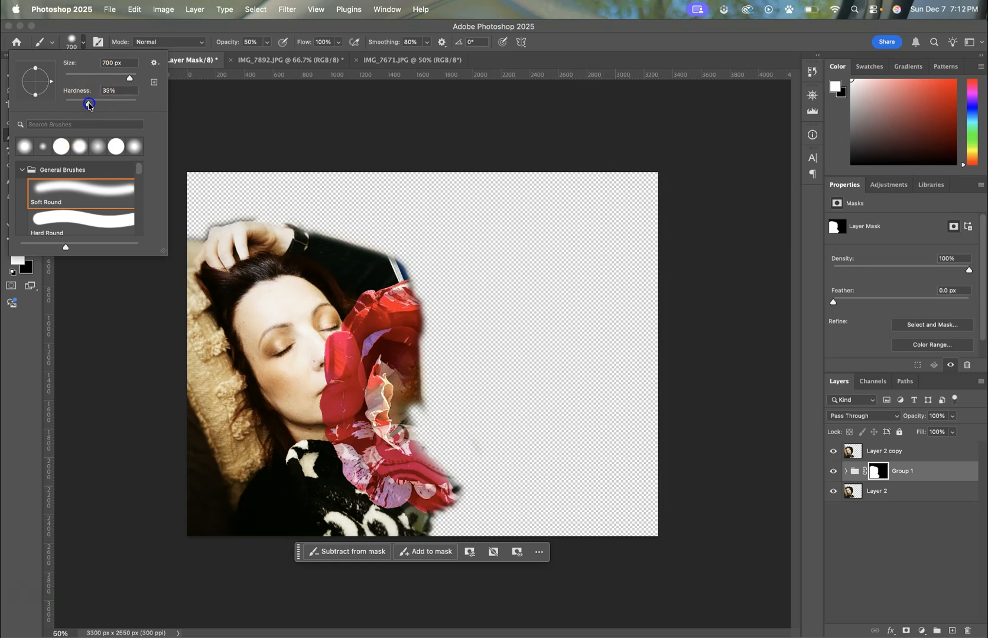
pyautogui.click(213, 120)
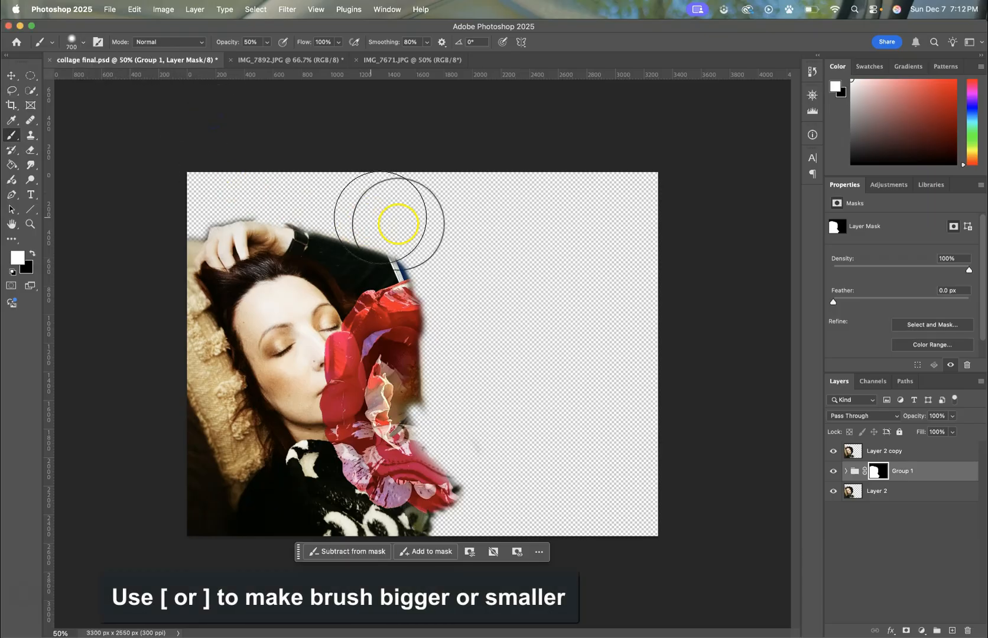
pyautogui.press('[')
# Step: Paint white on Group 1's mask with the brush enlarged up to 900 px to reveal the hidden flower, flag, dogs, coffee and camera cutouts
pyautogui.press('[')
pyautogui.press('[')
pyautogui.press('[')
pyautogui.press('[')
pyautogui.press('[')
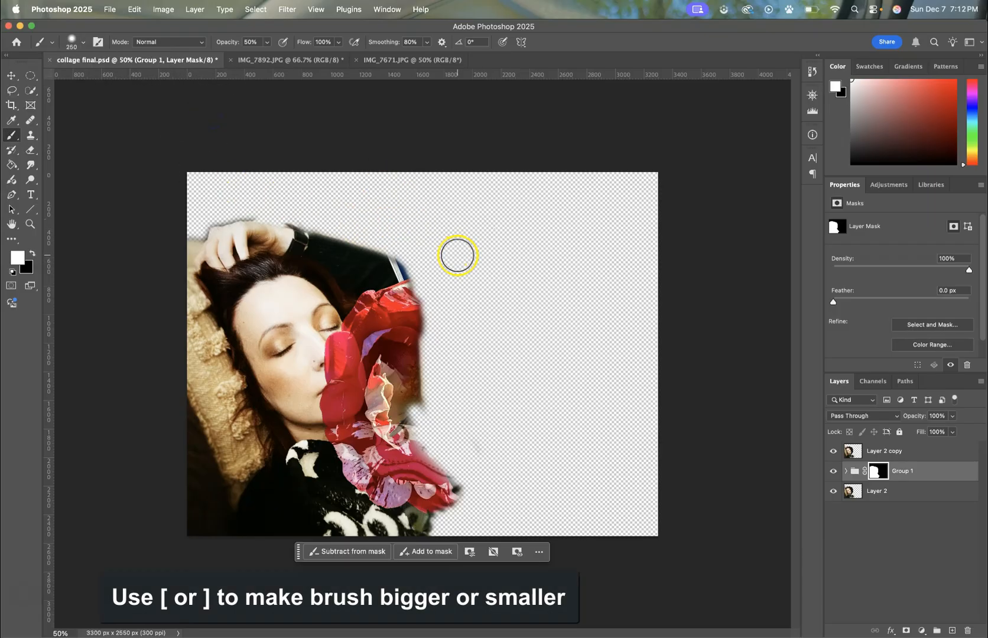
pyautogui.press('[')
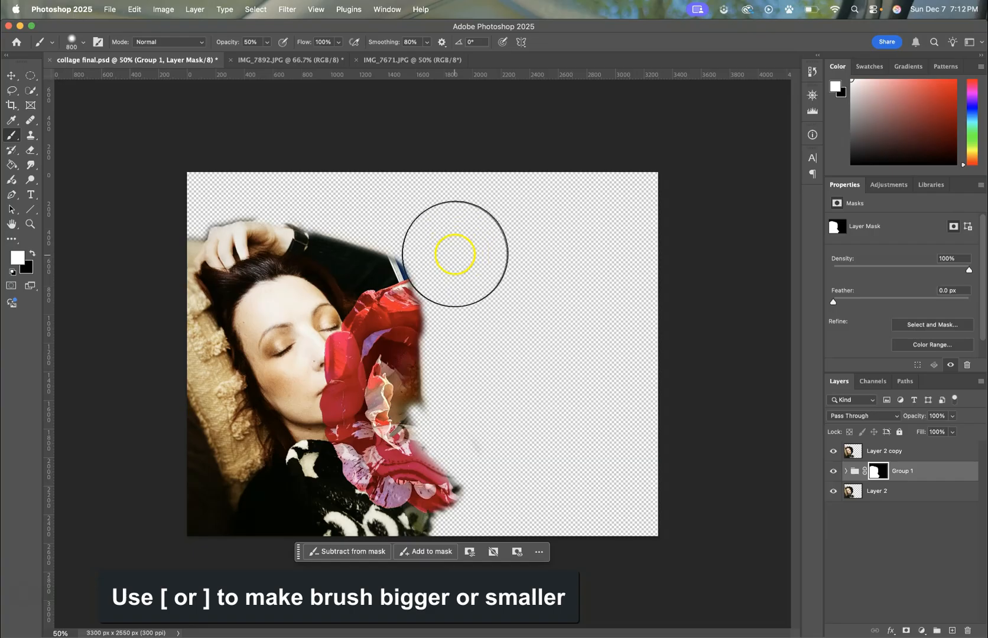
pyautogui.press(']')
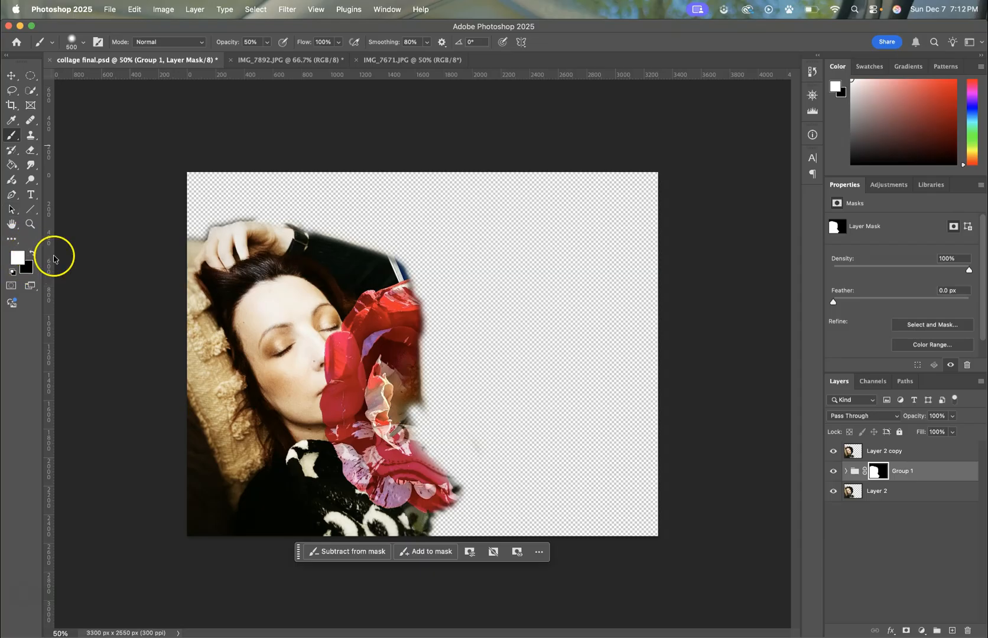
pyautogui.moveTo(437, 291)
pyautogui.mouseDown()
pyautogui.moveTo(445, 417)
pyautogui.moveTo(432, 308)
pyautogui.moveTo(444, 456)
pyautogui.mouseUp()
pyautogui.press(']')
pyautogui.press(']')
pyautogui.moveTo(442, 409); pyautogui.dragTo(506, 500)
pyautogui.moveTo(452, 476)
pyautogui.mouseDown()
pyautogui.moveTo(549, 446)
pyautogui.moveTo(604, 391)
pyautogui.moveTo(508, 427)
pyautogui.moveTo(578, 382)
pyautogui.moveTo(459, 370)
pyautogui.moveTo(417, 229)
pyautogui.moveTo(428, 241)
pyautogui.moveTo(413, 240)
pyautogui.moveTo(424, 272)
pyautogui.moveTo(590, 205)
pyautogui.moveTo(526, 244)
pyautogui.moveTo(621, 293)
pyautogui.moveTo(585, 212)
pyautogui.moveTo(607, 372)
pyautogui.moveTo(632, 430)
pyautogui.moveTo(492, 291)
pyautogui.moveTo(675, 386)
pyautogui.moveTo(476, 290)
pyautogui.moveTo(584, 432)
pyautogui.moveTo(637, 306)
pyautogui.moveTo(604, 291)
pyautogui.moveTo(673, 449)
pyautogui.moveTo(569, 446)
pyautogui.moveTo(587, 453)
pyautogui.moveTo(536, 418)
pyautogui.moveTo(481, 420)
pyautogui.moveTo(469, 385)
pyautogui.moveTo(507, 297)
pyautogui.moveTo(503, 246)
pyautogui.moveTo(600, 246)
pyautogui.moveTo(563, 253)
pyautogui.moveTo(540, 240)
pyautogui.moveTo(570, 239)
pyautogui.moveTo(537, 232)
pyautogui.moveTo(577, 237)
pyautogui.moveTo(595, 253)
pyautogui.moveTo(604, 229)
pyautogui.moveTo(577, 274)
pyautogui.moveTo(597, 258)
pyautogui.moveTo(593, 344)
pyautogui.moveTo(589, 297)
pyautogui.moveTo(576, 342)
pyautogui.moveTo(591, 433)
pyautogui.moveTo(452, 435)
pyautogui.moveTo(421, 402)
pyautogui.moveTo(537, 234)
pyautogui.moveTo(487, 261)
pyautogui.moveTo(483, 435)
pyautogui.moveTo(450, 391)
pyautogui.moveTo(456, 448)
pyautogui.moveTo(426, 443)
pyautogui.moveTo(395, 502)
pyautogui.moveTo(394, 352)
pyautogui.moveTo(440, 272)
pyautogui.moveTo(442, 386)
pyautogui.mouseUp()
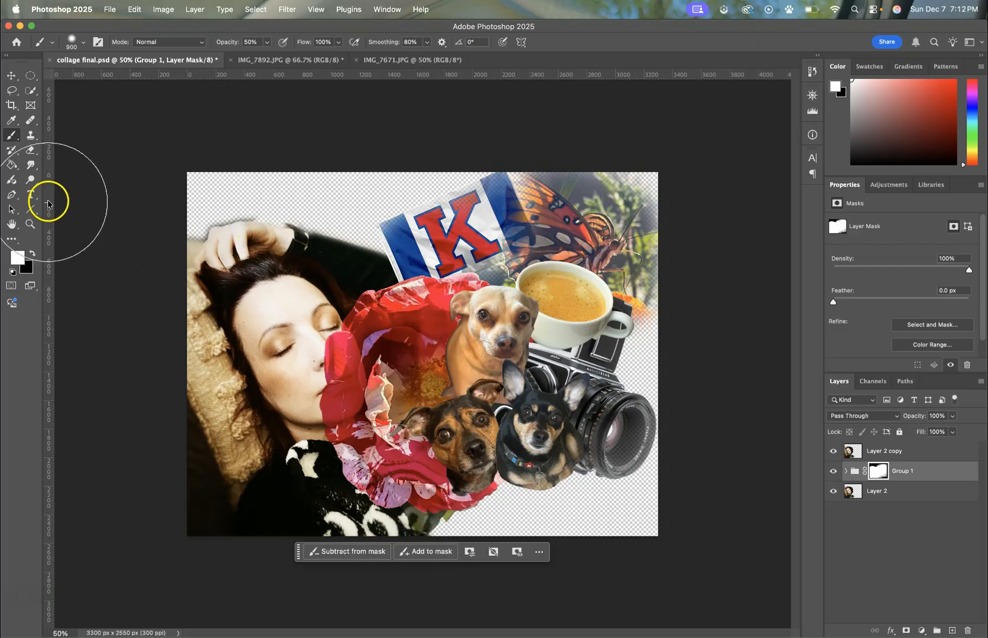
# Step: Paint black on Group 1's mask with a 500 px brush at 25% opacity to fade the flower off the woman's face, neck and sweater
pyautogui.click(33, 255)
pyautogui.press('[')
pyautogui.press('[')
pyautogui.press('[')
pyautogui.press('[')
pyautogui.click(266, 44)
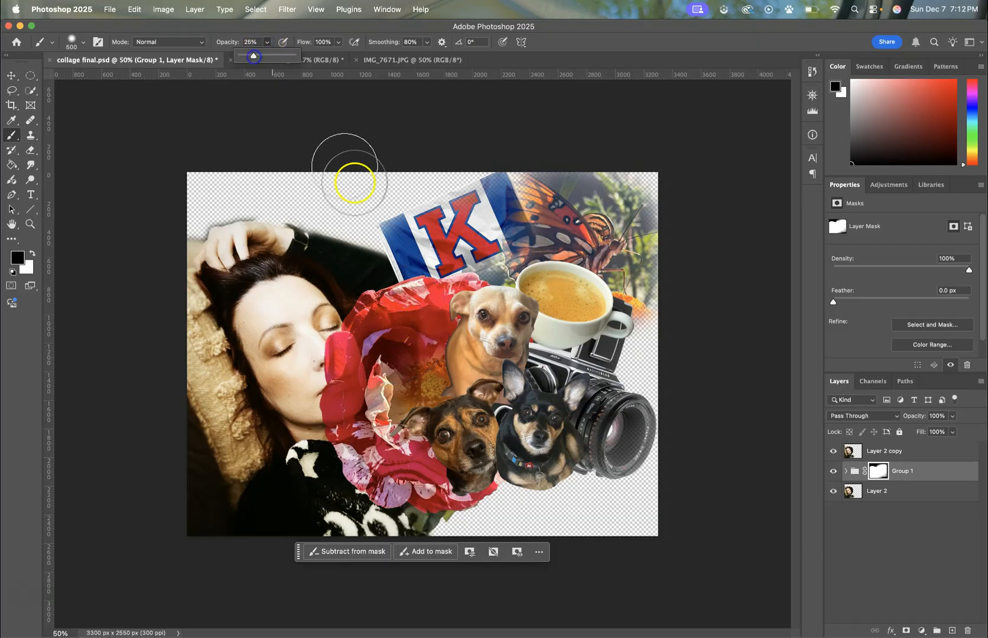
pyautogui.moveTo(348, 336); pyautogui.dragTo(337, 479)
pyautogui.moveTo(332, 326); pyautogui.dragTo(355, 483)
pyautogui.moveTo(337, 355)
pyautogui.mouseDown()
pyautogui.moveTo(334, 391)
pyautogui.moveTo(319, 312)
pyautogui.moveTo(316, 378)
pyautogui.moveTo(326, 296)
pyautogui.mouseUp()
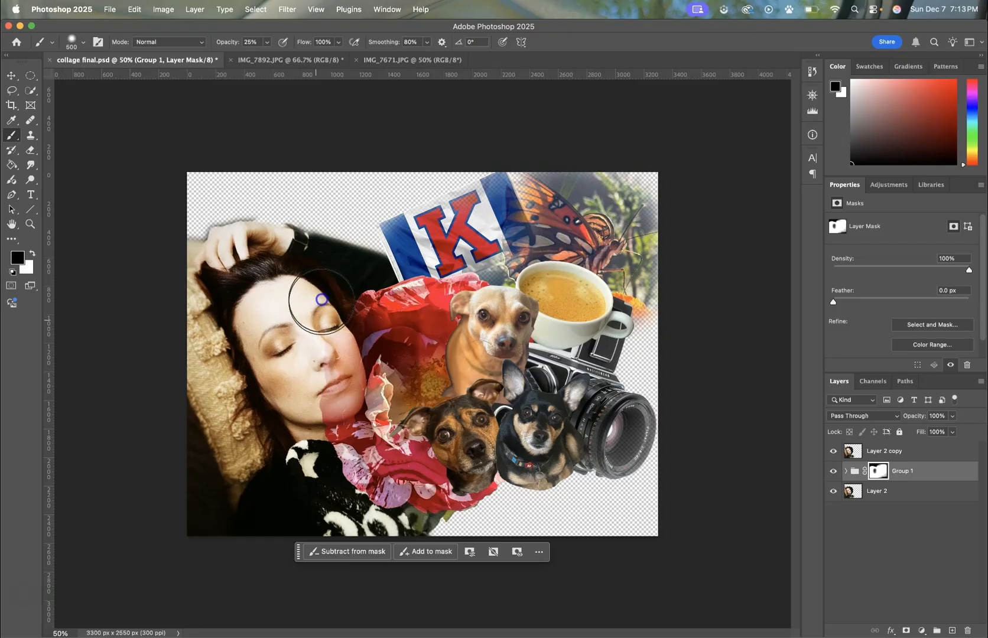
pyautogui.moveTo(312, 370)
pyautogui.mouseDown()
pyautogui.moveTo(285, 333)
pyautogui.moveTo(295, 333)
pyautogui.moveTo(299, 392)
pyautogui.moveTo(299, 323)
pyautogui.moveTo(309, 423)
pyautogui.moveTo(305, 348)
pyautogui.moveTo(295, 438)
pyautogui.mouseUp()
pyautogui.moveTo(314, 293)
pyautogui.mouseDown()
pyautogui.moveTo(286, 396)
pyautogui.moveTo(368, 296)
pyautogui.moveTo(311, 429)
pyautogui.moveTo(289, 288)
pyautogui.moveTo(319, 413)
pyautogui.moveTo(439, 538)
pyautogui.moveTo(419, 525)
pyautogui.moveTo(441, 528)
pyautogui.moveTo(434, 481)
pyautogui.moveTo(421, 496)
pyautogui.moveTo(434, 512)
pyautogui.moveTo(402, 539)
pyautogui.mouseUp()
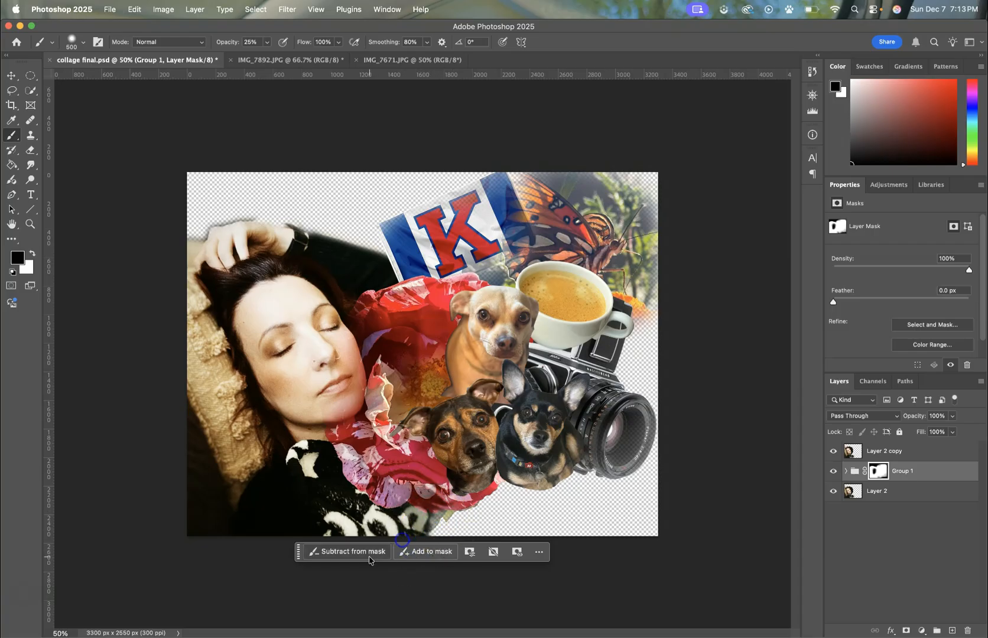
# Step: Touch up Group 1's mask in white along the lower flower edge and over the camera and dogs, ending with the Move tool
pyautogui.moveTo(473, 494)
pyautogui.mouseDown()
pyautogui.moveTo(432, 514)
pyautogui.moveTo(423, 542)
pyautogui.mouseUp()
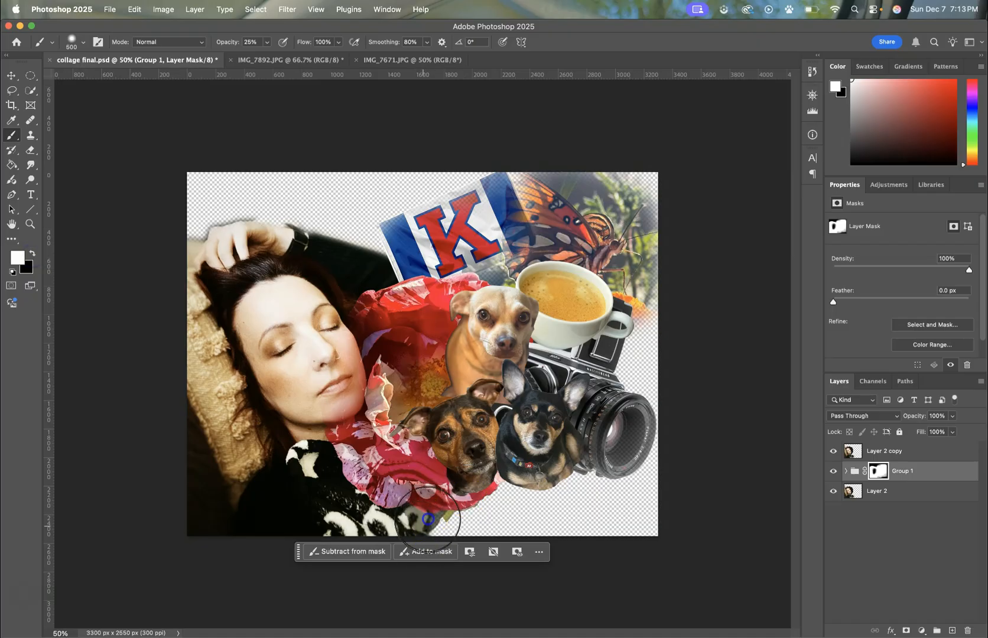
pyautogui.moveTo(510, 532)
pyautogui.mouseDown()
pyautogui.moveTo(521, 497)
pyautogui.moveTo(735, 413)
pyautogui.moveTo(657, 410)
pyautogui.moveTo(614, 429)
pyautogui.moveTo(604, 453)
pyautogui.mouseUp()
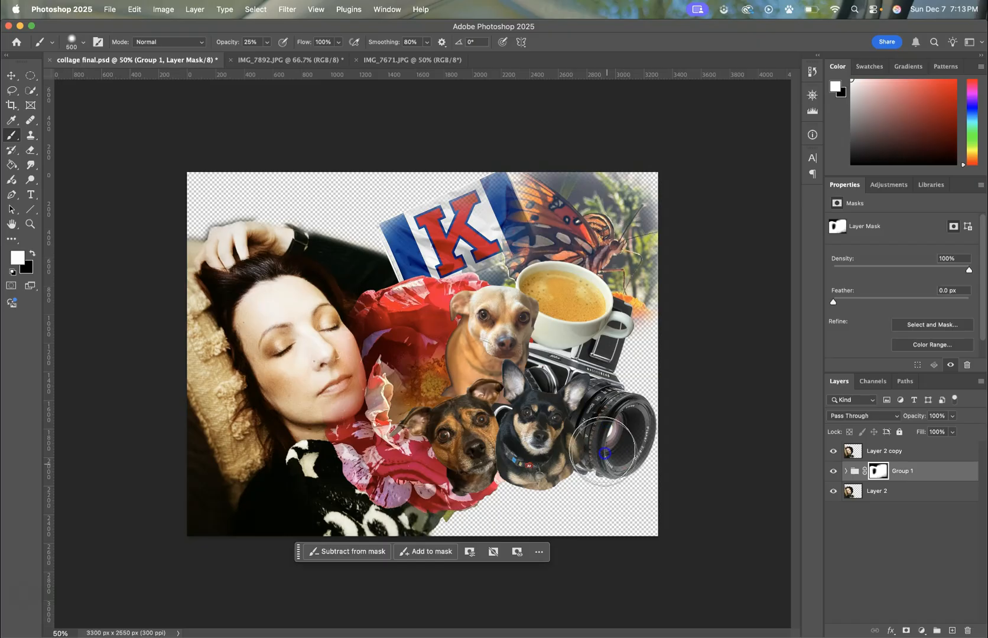
pyautogui.moveTo(556, 393)
pyautogui.mouseDown()
pyautogui.moveTo(458, 236)
pyautogui.moveTo(618, 246)
pyautogui.moveTo(691, 202)
pyautogui.moveTo(562, 189)
pyautogui.moveTo(247, 124)
pyautogui.mouseUp()
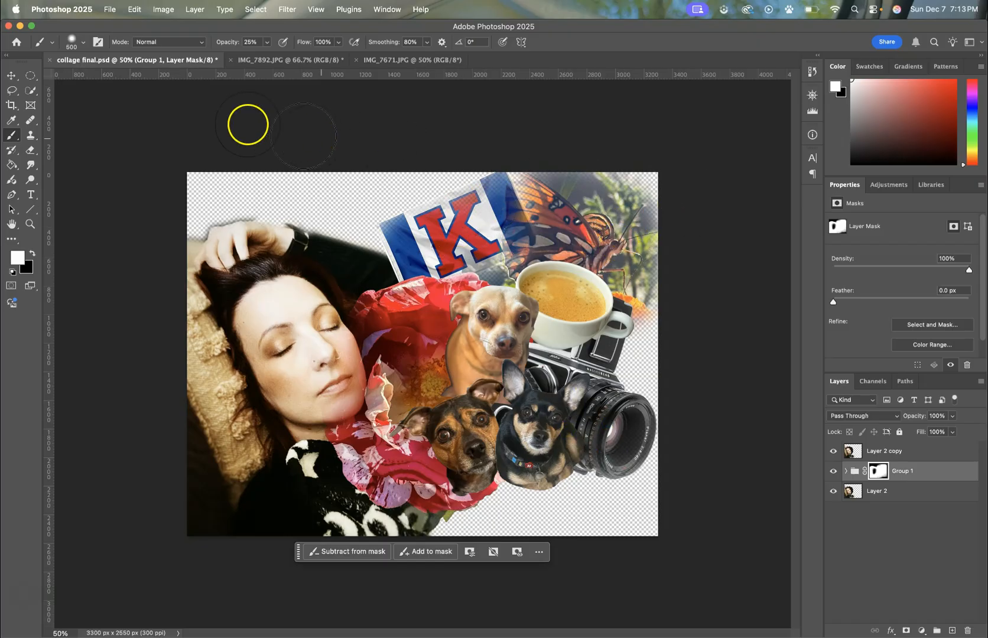
pyautogui.click(10, 81)
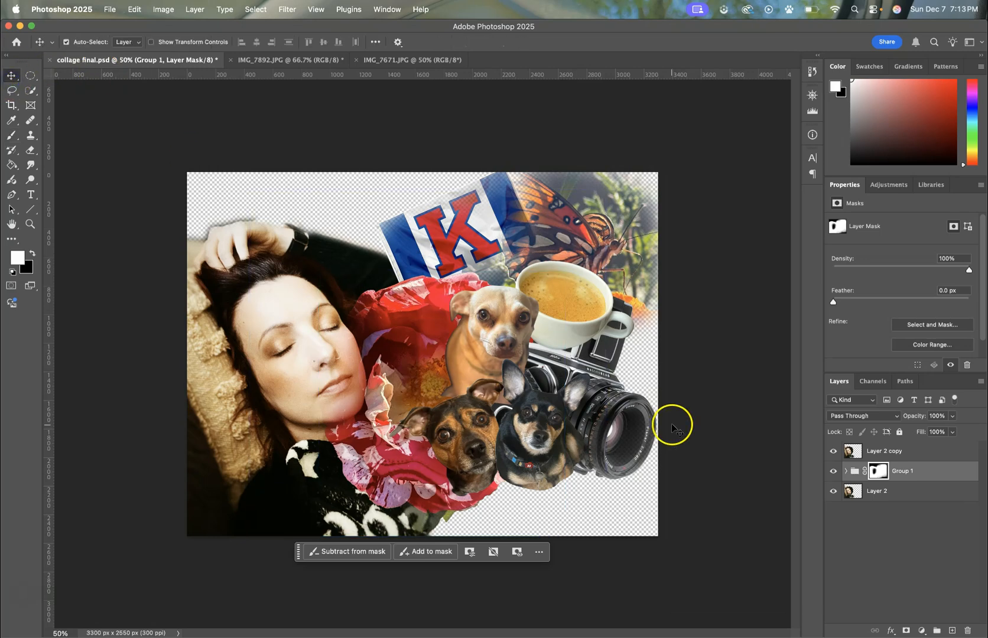
# Step: Look inside Group 1, try the Hard Light blending mode on Layer 2 copy, and return it to Soft Light
pyautogui.click(848, 472)
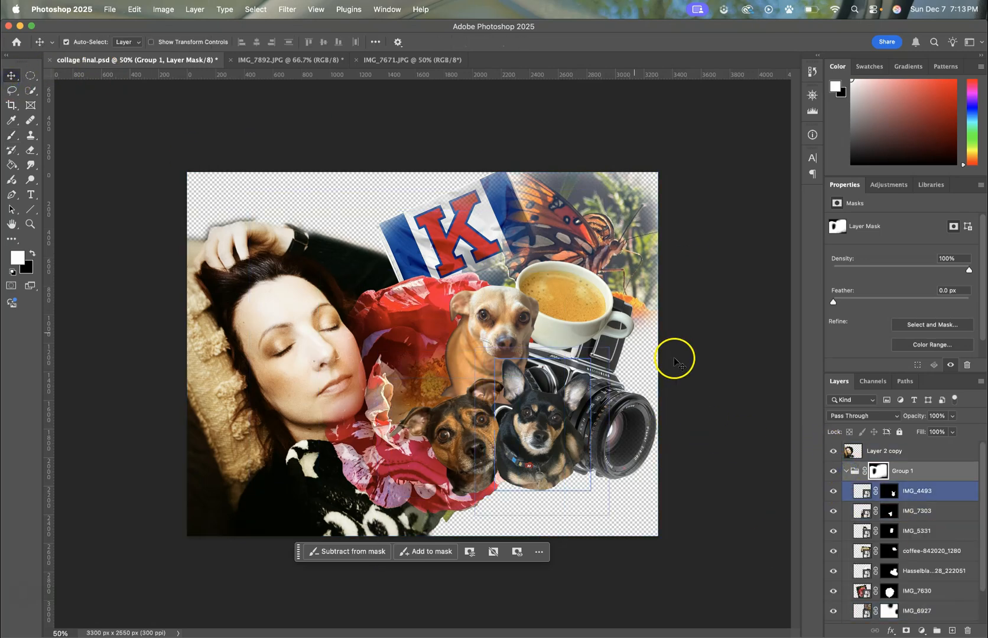
pyautogui.click(845, 472)
pyautogui.click(907, 453)
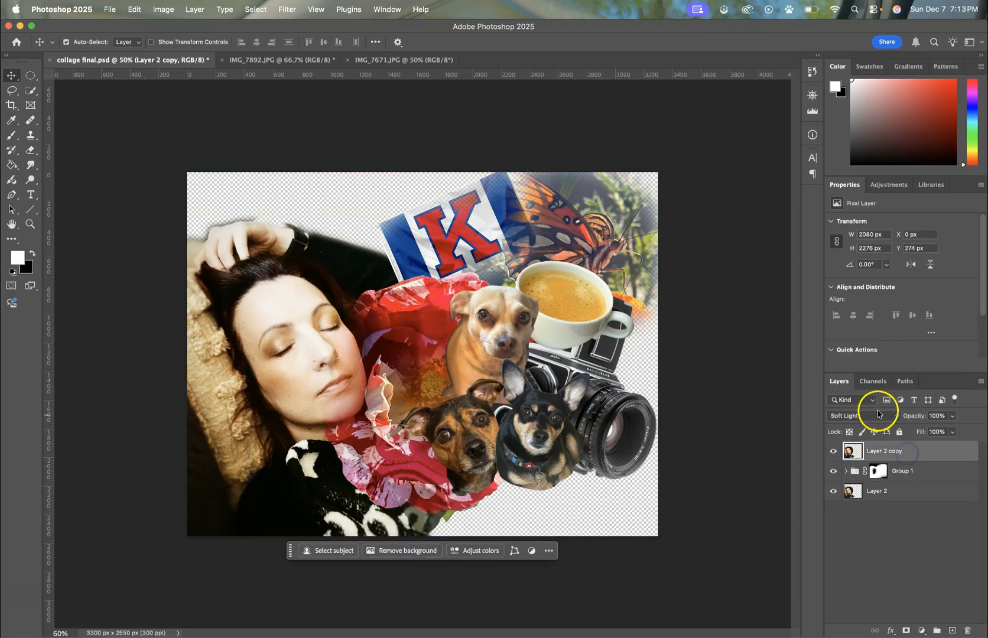
pyautogui.click(857, 412)
pyautogui.click(868, 428)
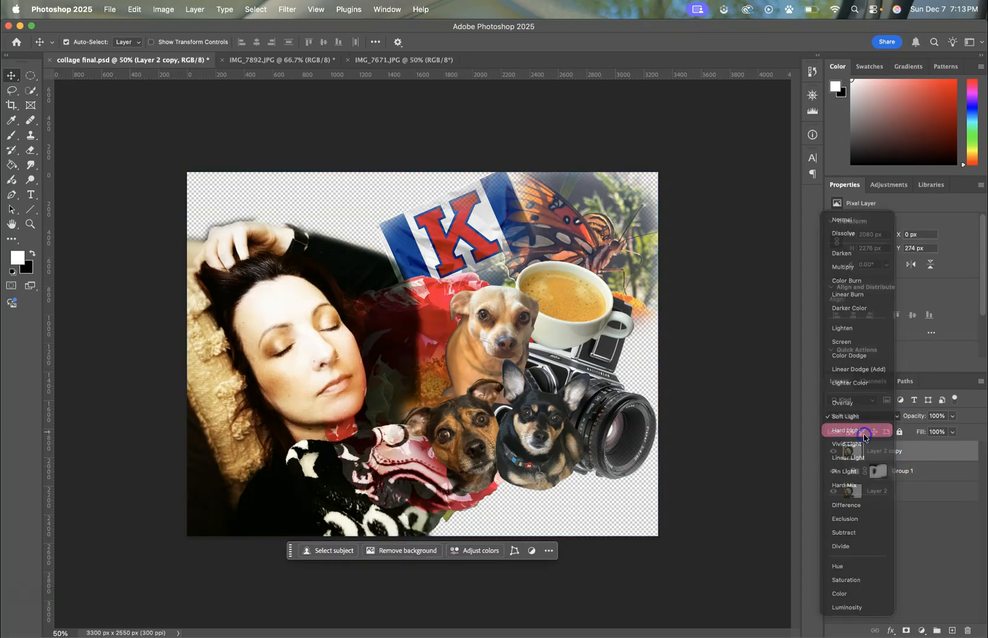
pyautogui.click(868, 419)
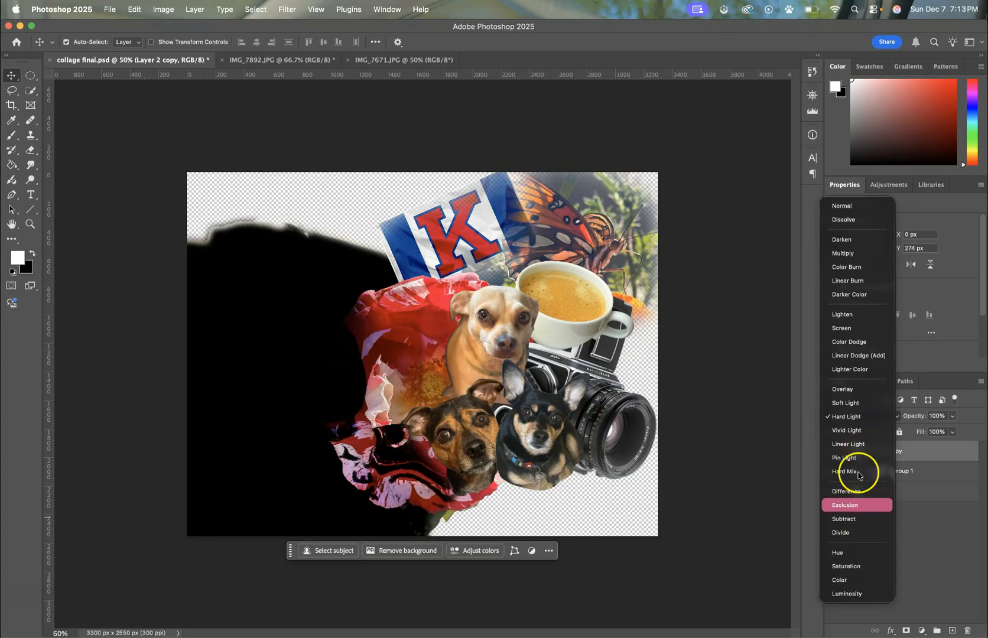
pyautogui.click(854, 404)
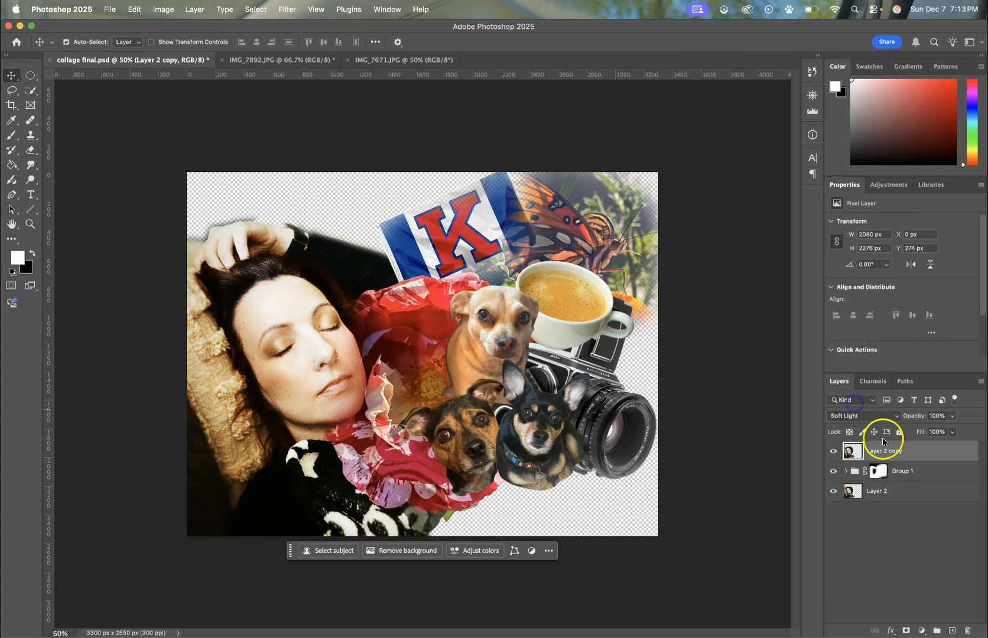
# Step: Try the Darken blending mode on Group 1, return it to Pass Through, and deselect all layers
pyautogui.click(899, 471)
pyautogui.click(854, 418)
pyautogui.click(844, 470)
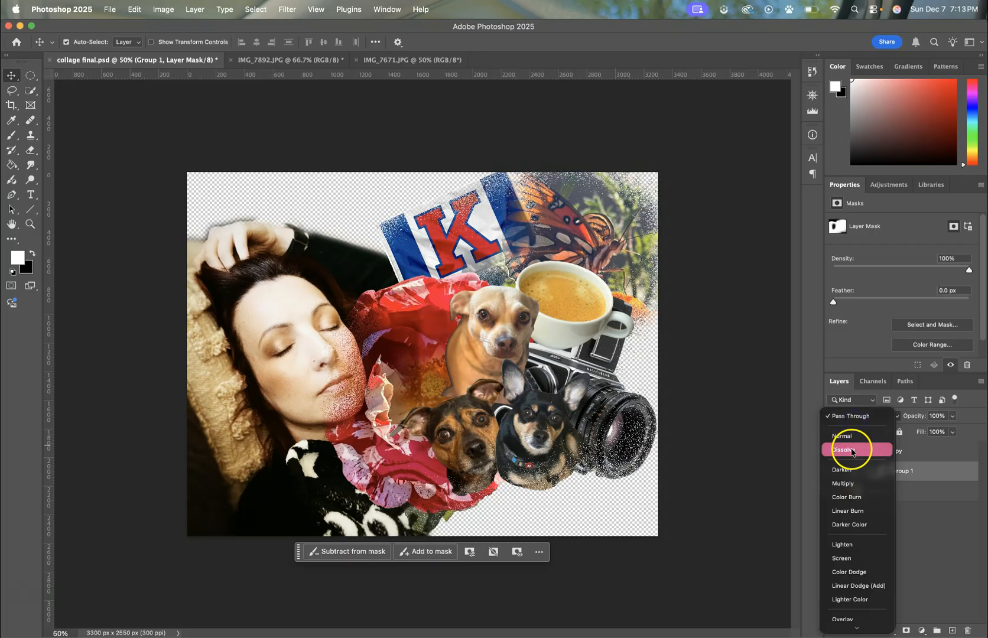
pyautogui.click(892, 457)
pyautogui.click(903, 471)
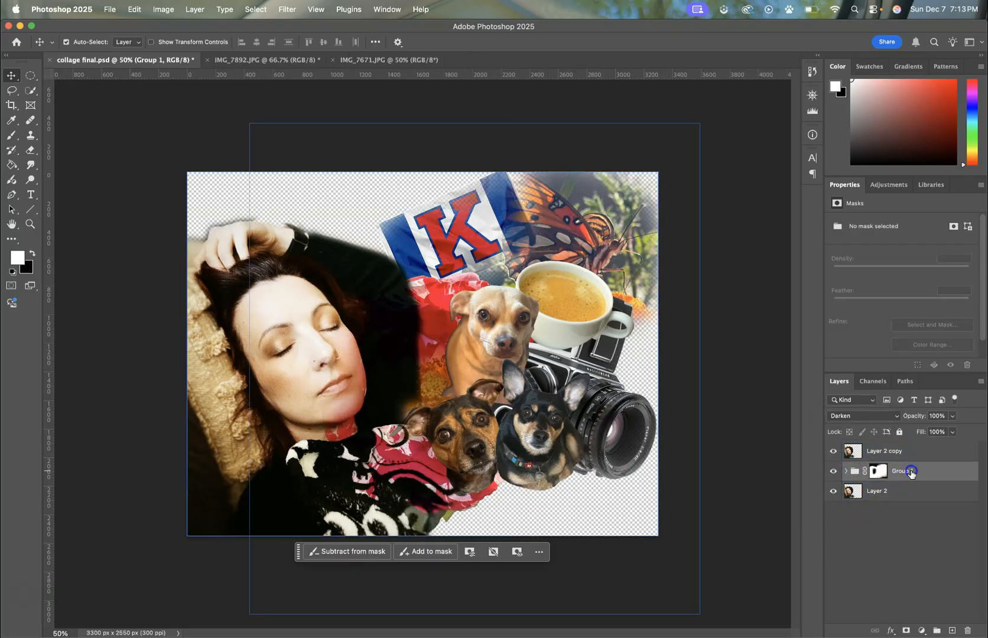
pyautogui.click(867, 416)
pyautogui.click(870, 367)
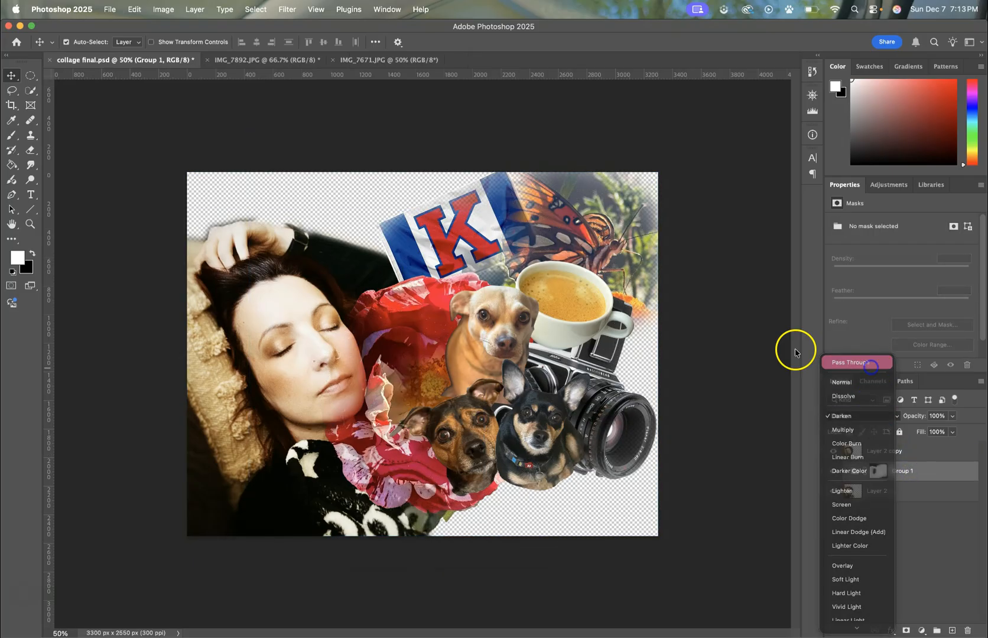
pyautogui.click(784, 464)
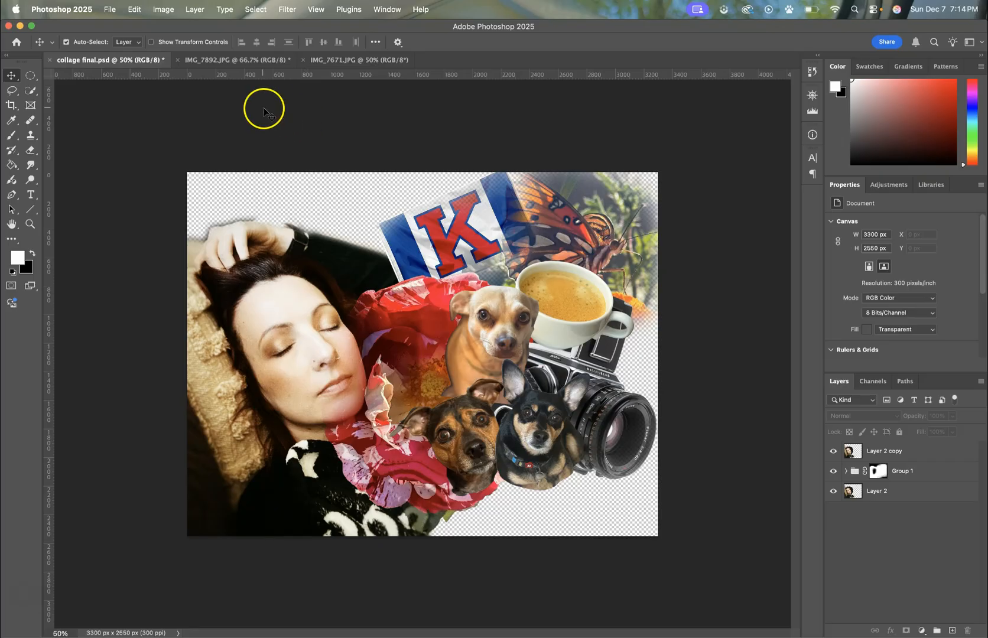
# Step: Copy the whole sunset photo from IMG_7671.JPG, paste it into collage final.psd, and move it beneath Layer 2 as the background
pyautogui.click(352, 60)
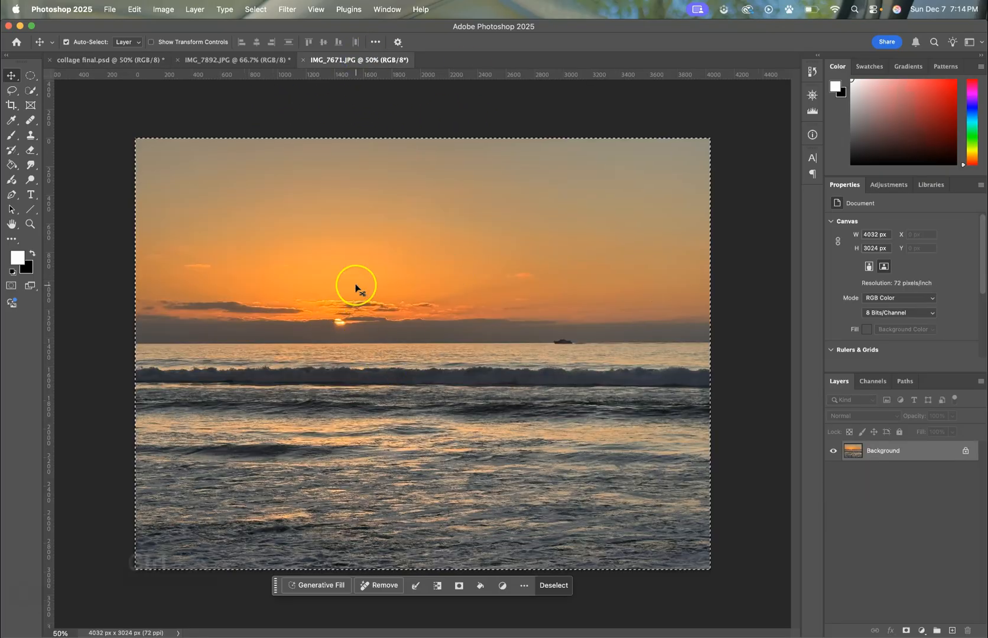
pyautogui.hotkey('ctrl', 'a')
pyautogui.hotkey('ctrl', 'c')
pyautogui.click(147, 61)
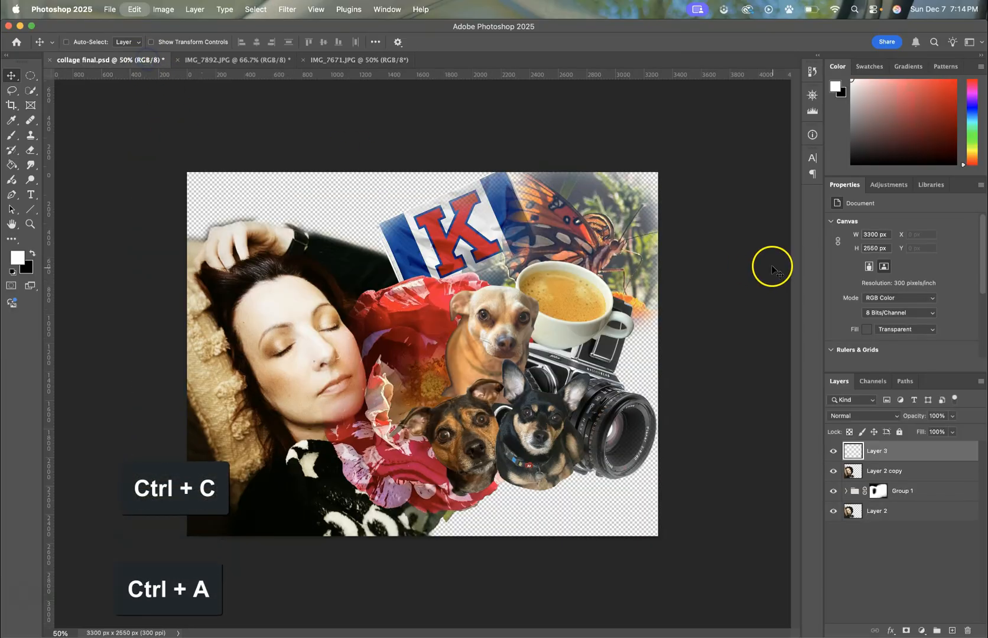
pyautogui.hotkey('ctrl', 'v')
pyautogui.moveTo(945, 452); pyautogui.dragTo(934, 529)
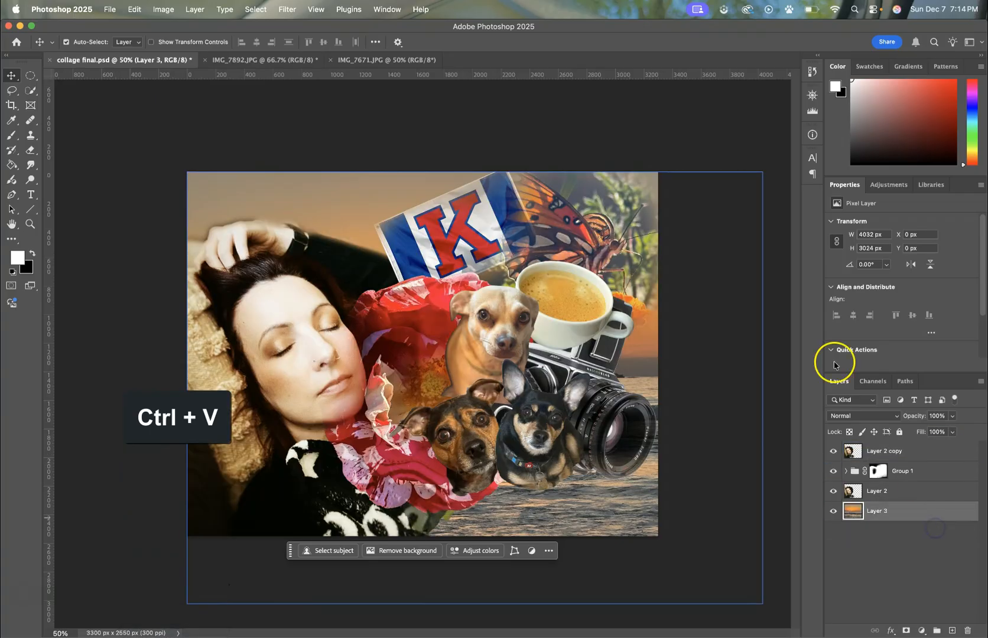
pyautogui.click(653, 118)
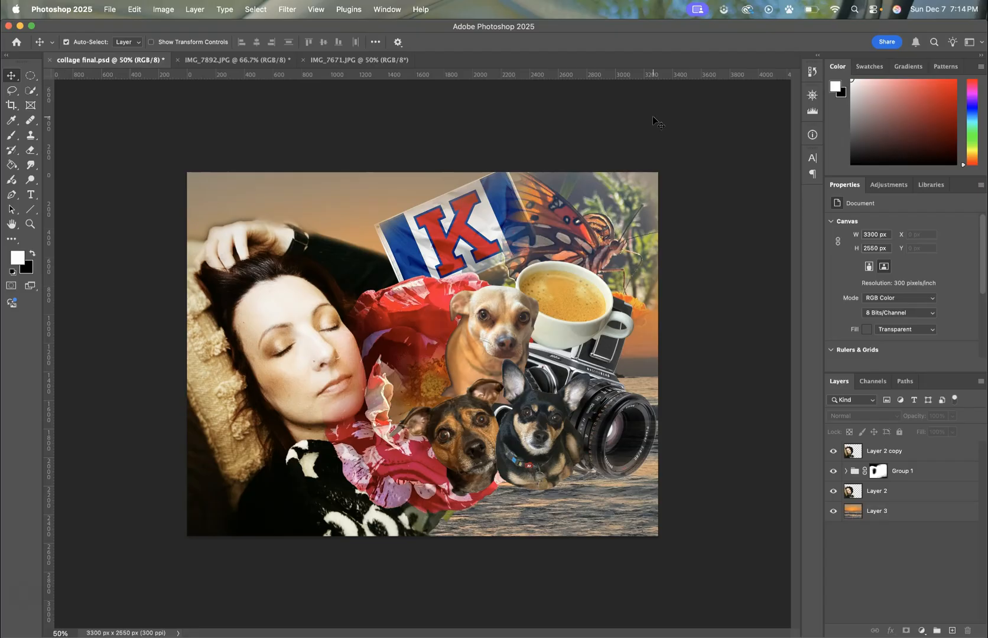
# Step: Try blending the lower camera, dogs and flower into the sea by painting black on Group 1's mask, and restore them in white
pyautogui.click(881, 471)
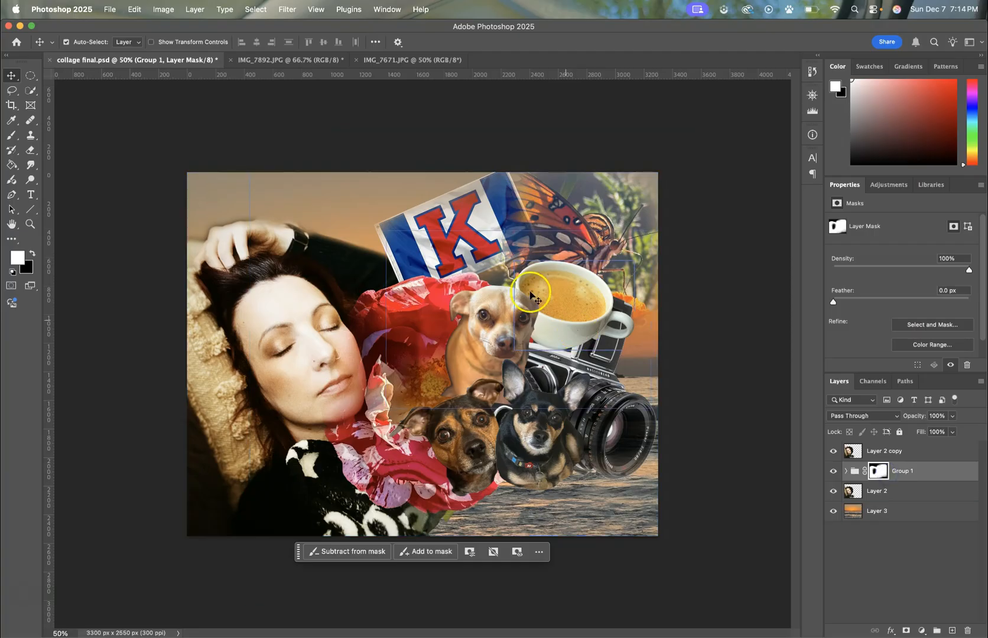
pyautogui.click(11, 135)
pyautogui.moveTo(613, 480); pyautogui.dragTo(482, 519)
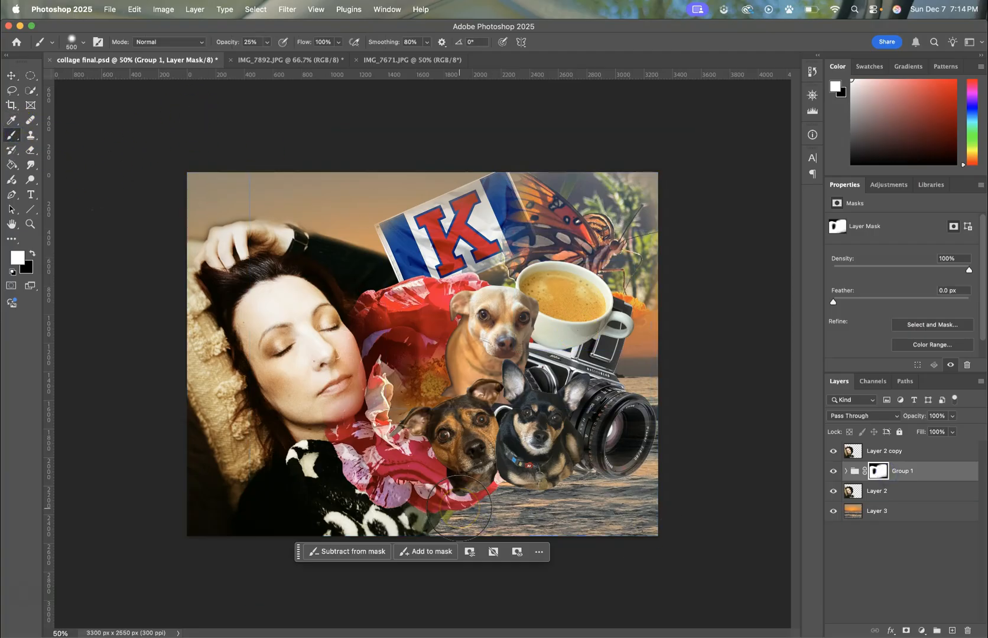
pyautogui.click(33, 254)
pyautogui.moveTo(612, 462)
pyautogui.mouseDown()
pyautogui.moveTo(563, 475)
pyautogui.moveTo(582, 485)
pyautogui.moveTo(433, 532)
pyautogui.moveTo(584, 478)
pyautogui.moveTo(452, 519)
pyautogui.moveTo(531, 479)
pyautogui.moveTo(646, 445)
pyautogui.moveTo(496, 525)
pyautogui.mouseUp()
pyautogui.moveTo(440, 509)
pyautogui.mouseDown()
pyautogui.moveTo(512, 498)
pyautogui.moveTo(370, 547)
pyautogui.moveTo(426, 523)
pyautogui.moveTo(611, 506)
pyautogui.mouseUp()
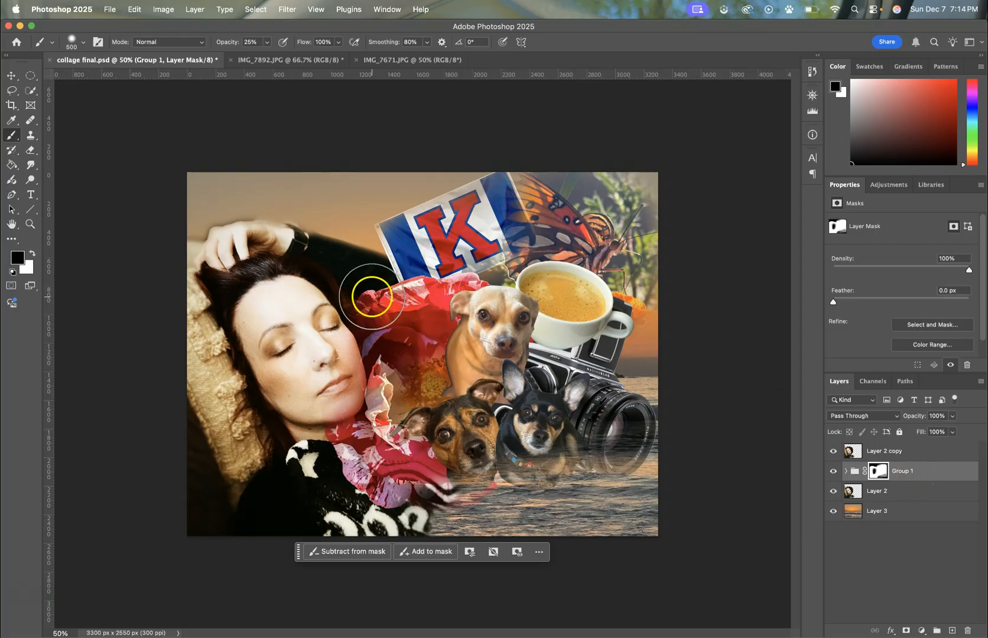
pyautogui.moveTo(648, 450)
pyautogui.mouseDown()
pyautogui.moveTo(605, 450)
pyautogui.moveTo(457, 498)
pyautogui.moveTo(413, 524)
pyautogui.mouseUp()
pyautogui.moveTo(617, 455)
pyautogui.mouseDown()
pyautogui.moveTo(456, 483)
pyautogui.moveTo(494, 458)
pyautogui.moveTo(446, 486)
pyautogui.mouseUp()
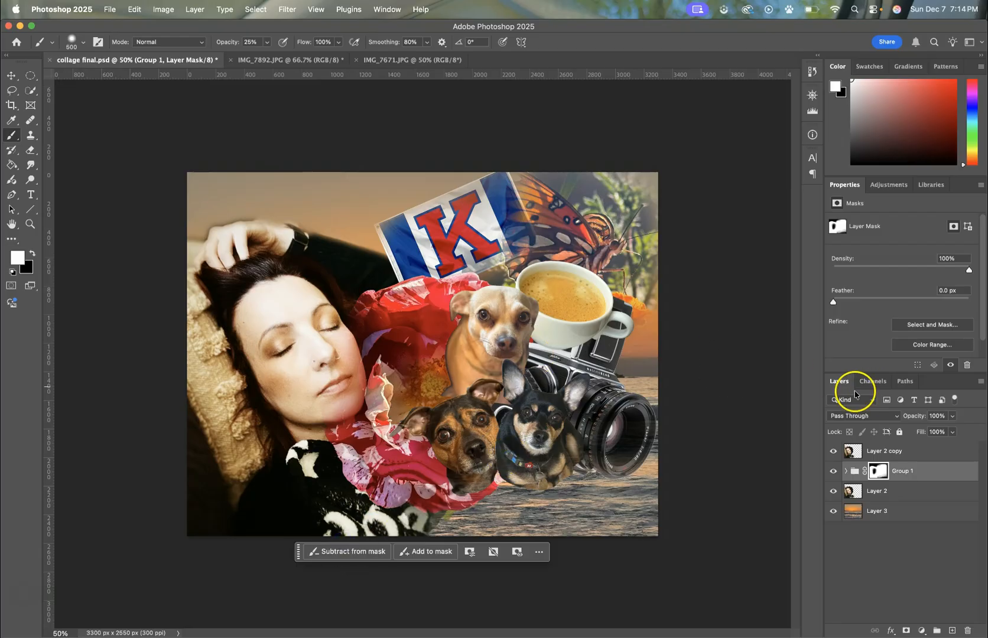
# Step: Delete the sunset background layer, Layer 3, and switch to the Move tool
pyautogui.click(899, 512)
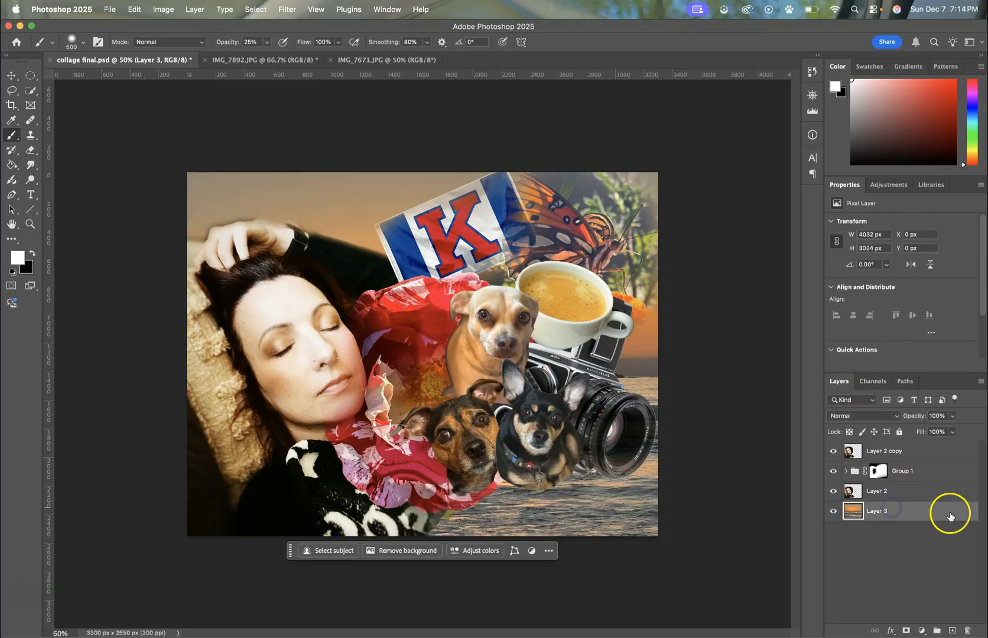
pyautogui.moveTo(944, 514); pyautogui.dragTo(968, 631)
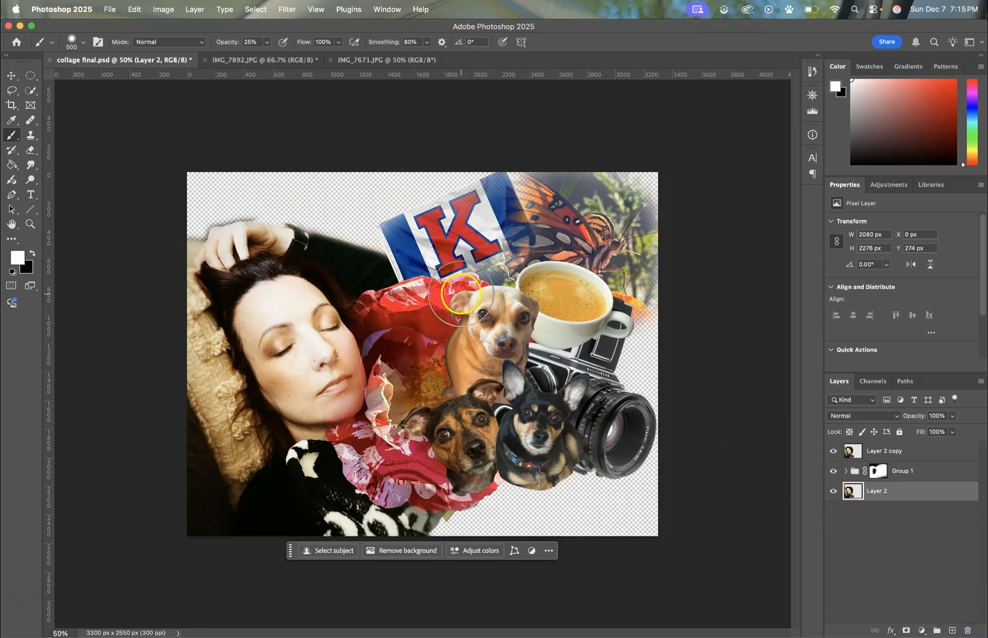
pyautogui.click(12, 75)
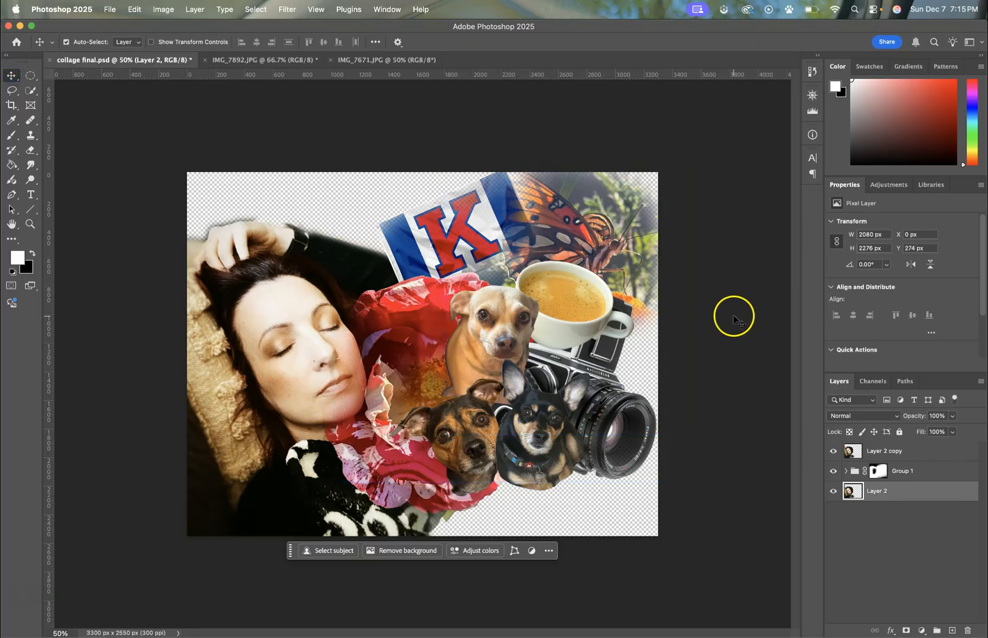
# Step: Add a Solid Color fill layer in pink #b6336b sampled from the flower, and move it beneath Layer 2 as the background
pyautogui.click(918, 491)
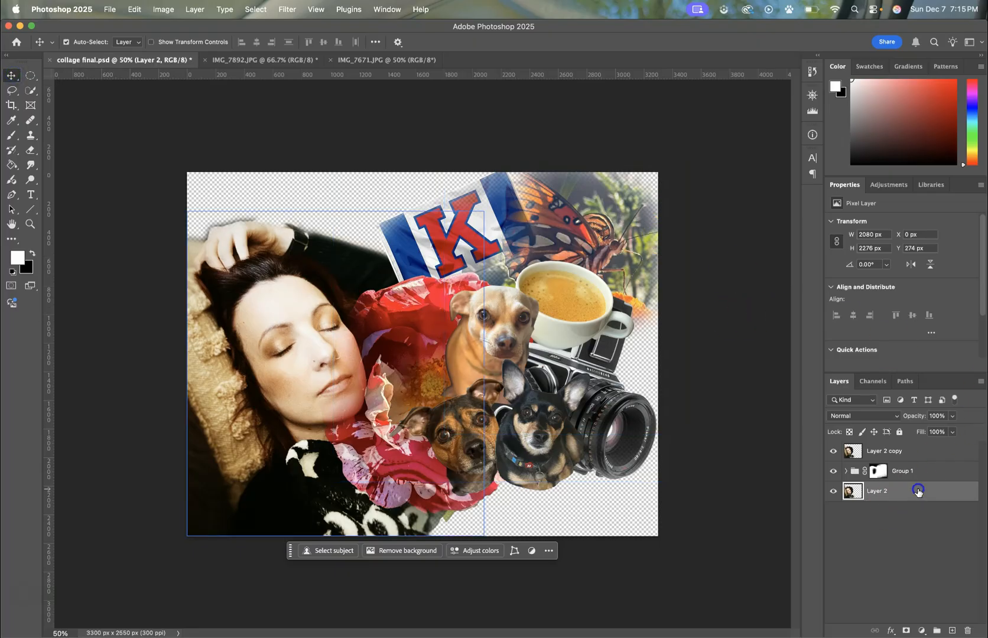
pyautogui.click(922, 631)
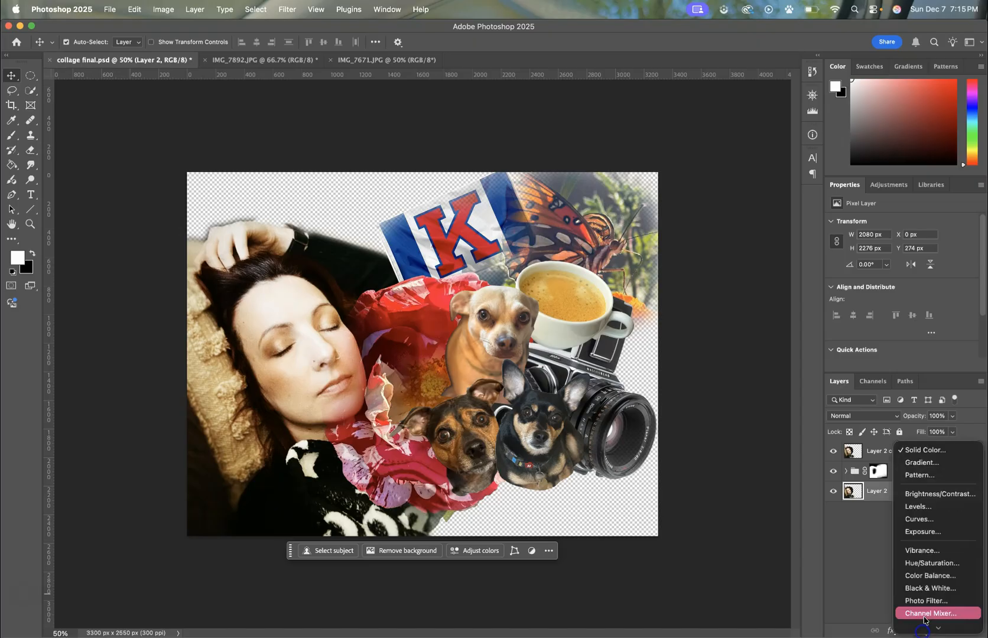
pyautogui.click(918, 454)
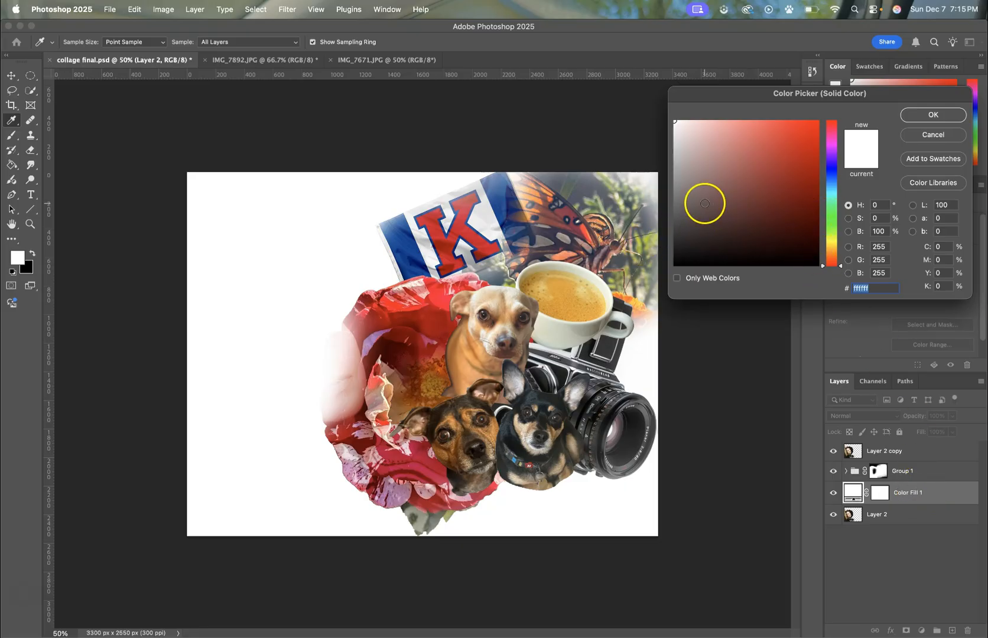
pyautogui.moveTo(399, 303); pyautogui.dragTo(405, 349)
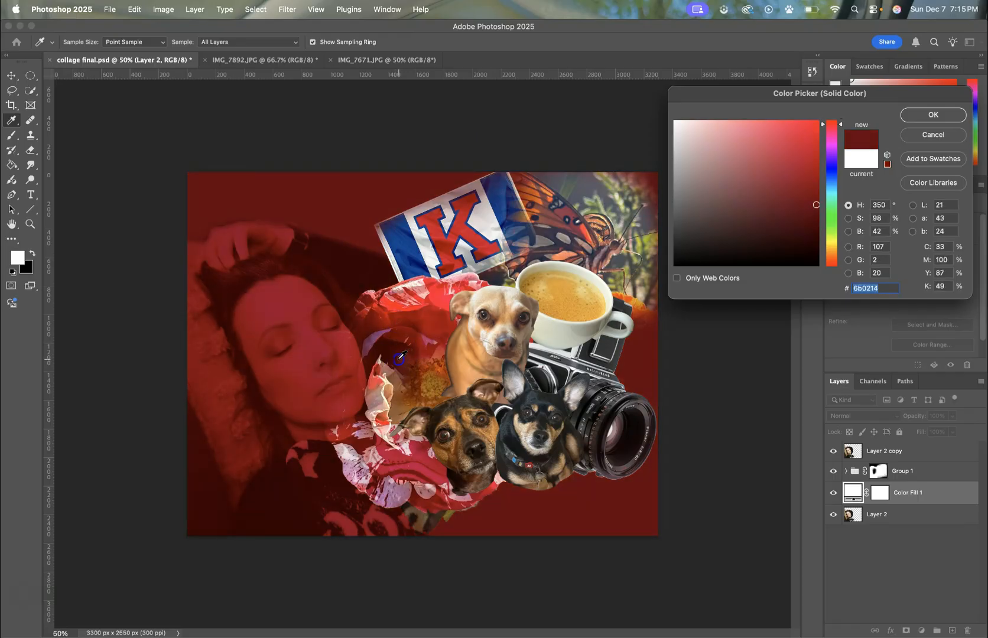
pyautogui.click(386, 351)
pyautogui.moveTo(384, 336); pyautogui.dragTo(379, 336)
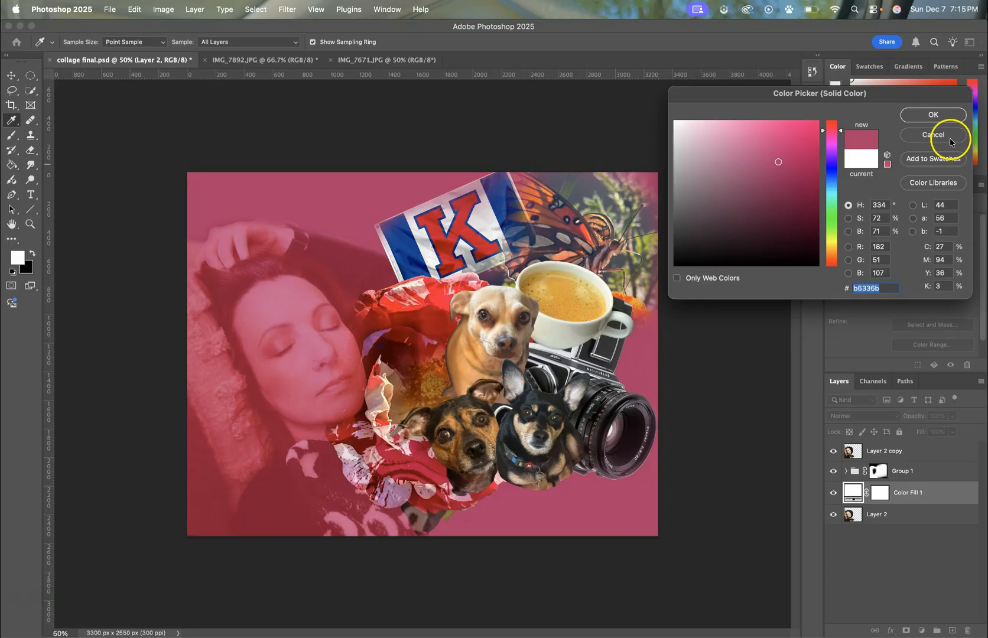
pyautogui.click(933, 115)
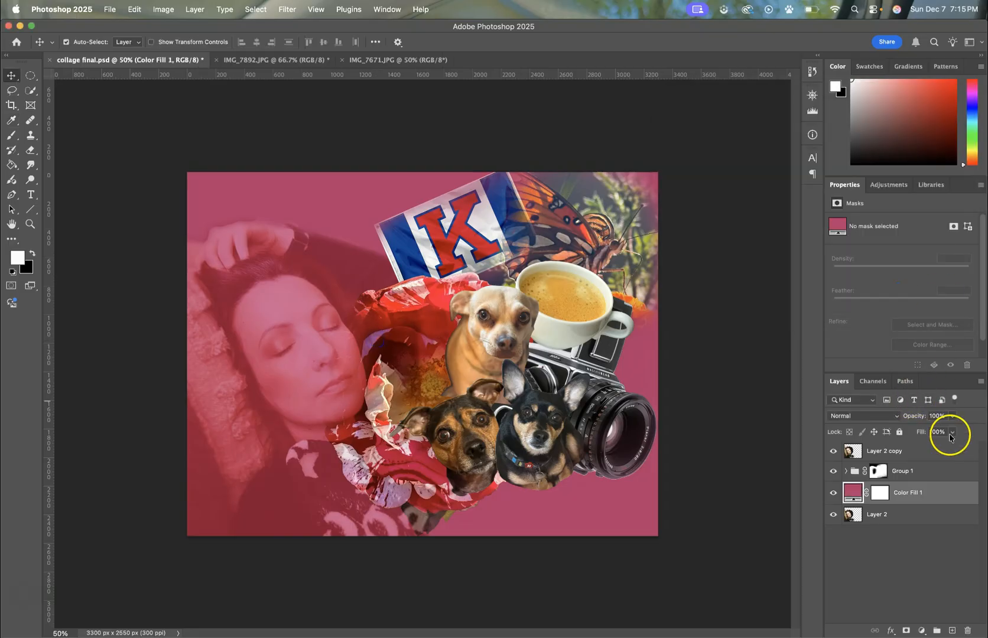
pyautogui.moveTo(933, 491); pyautogui.dragTo(935, 521)
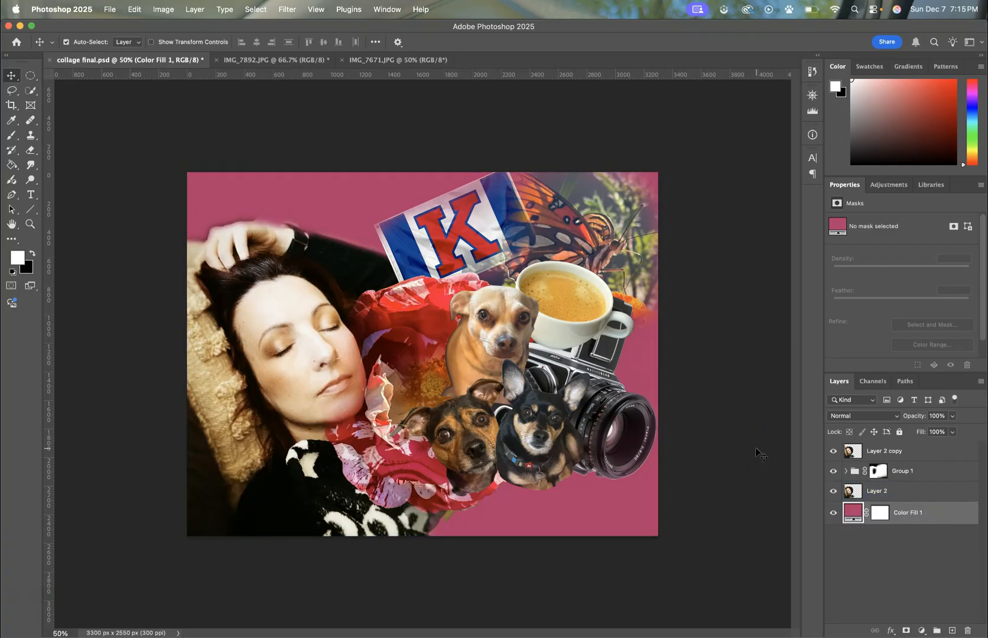
pyautogui.click(924, 472)
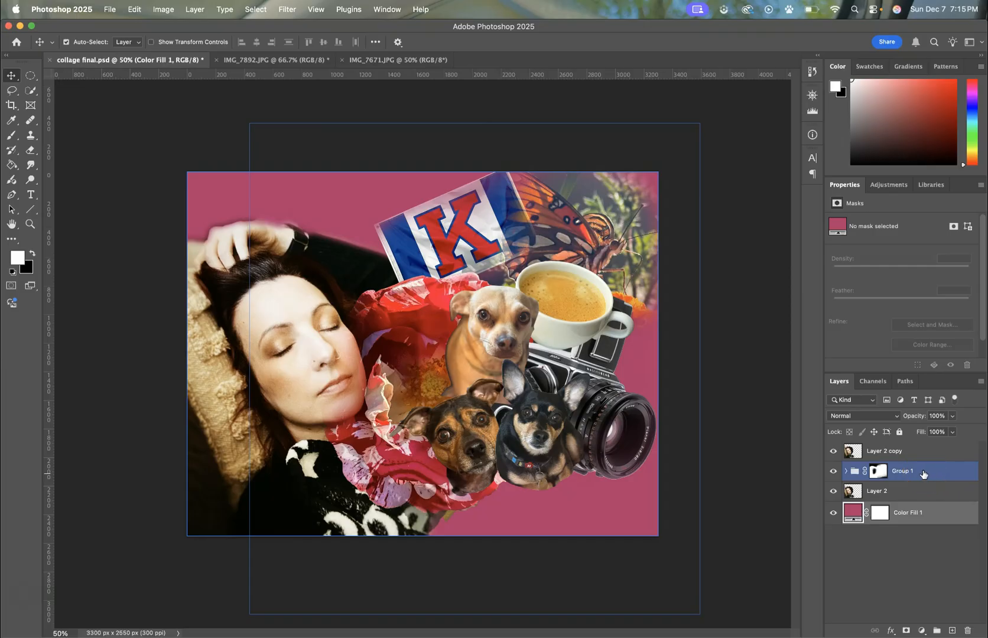
pyautogui.click(721, 318)
pyautogui.click(243, 218)
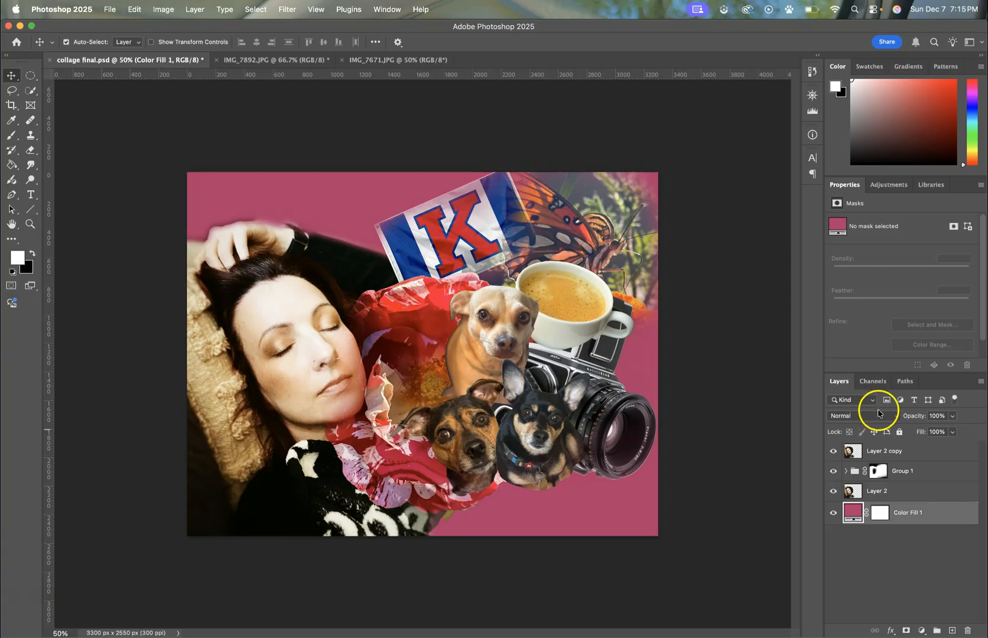
pyautogui.click(930, 472)
pyautogui.click(917, 514)
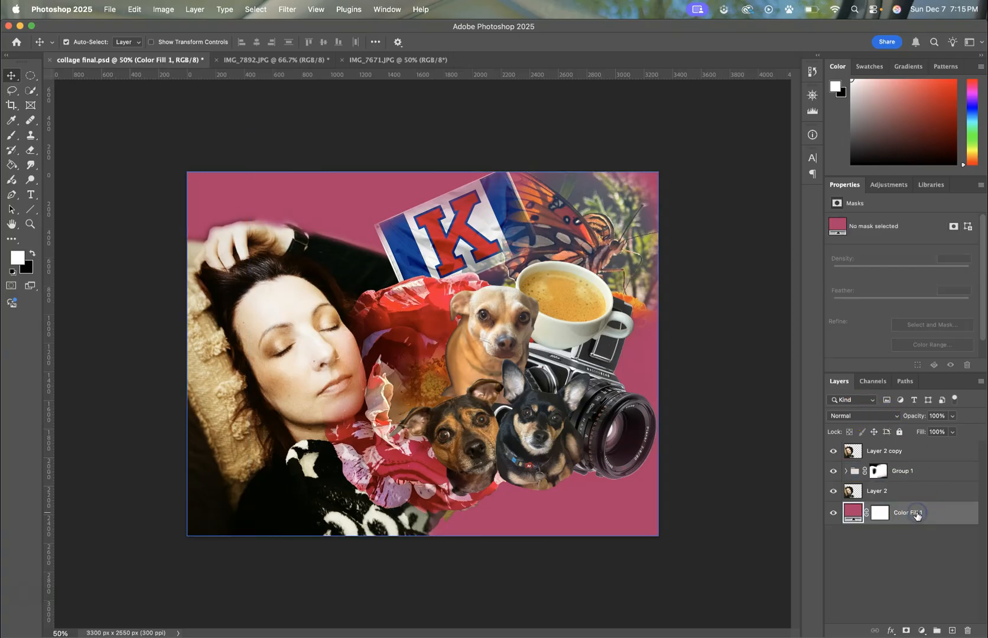
pyautogui.rightClick(916, 514)
pyautogui.click(965, 557)
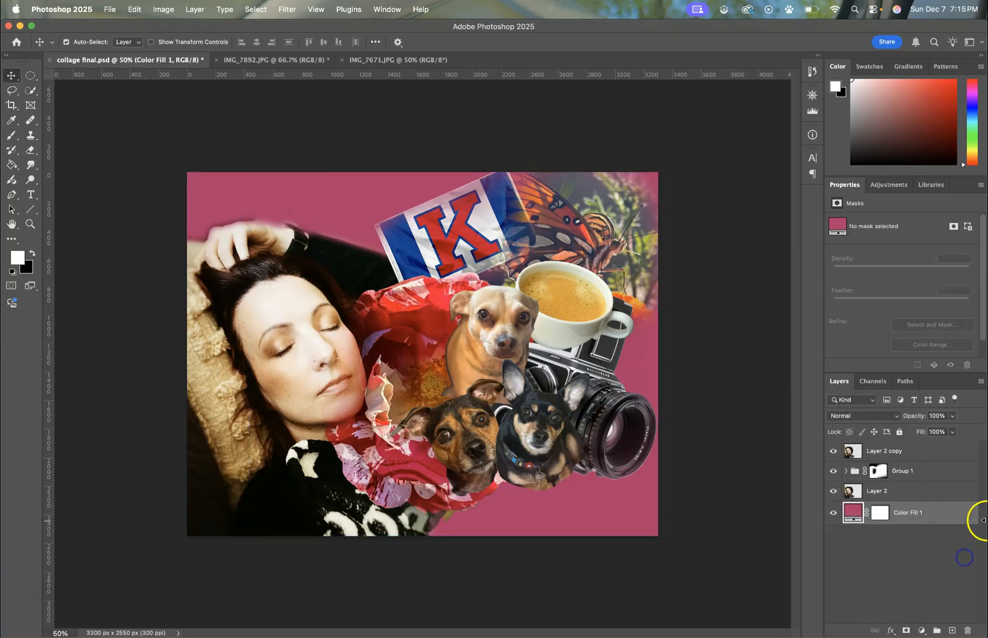
# Step: Try a Gradient Overlay on Color Fill 1 with Blues presets such as Blue_05 and Blue_11
pyautogui.doubleClick(956, 515)
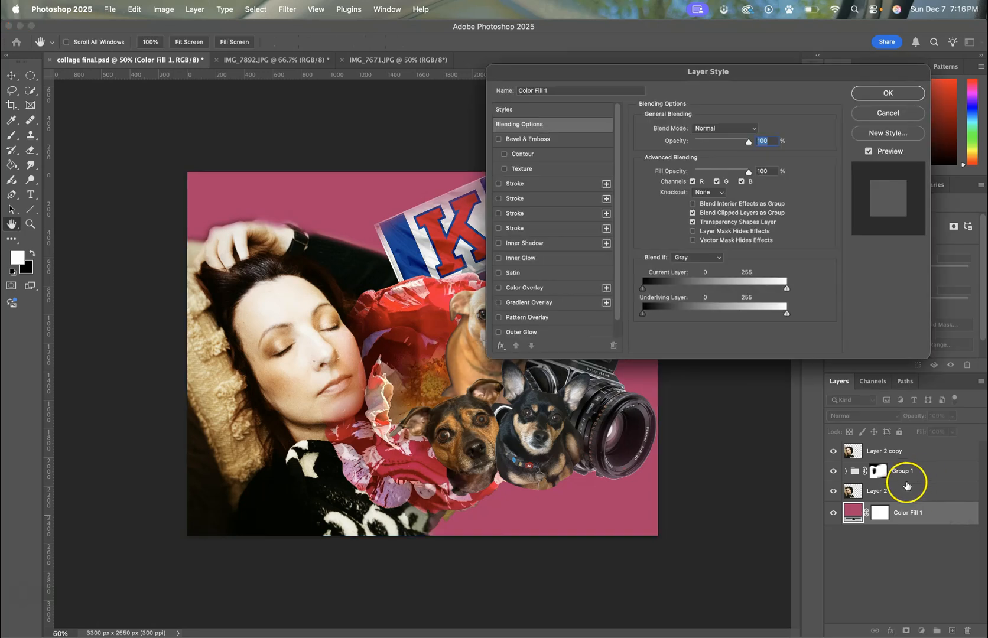
pyautogui.click(509, 304)
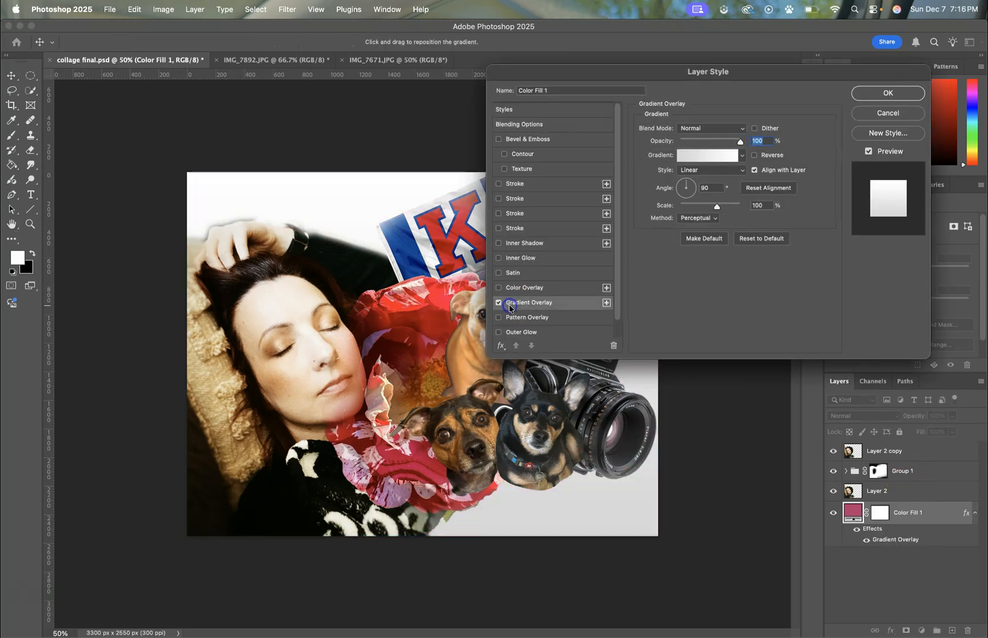
pyautogui.click(713, 157)
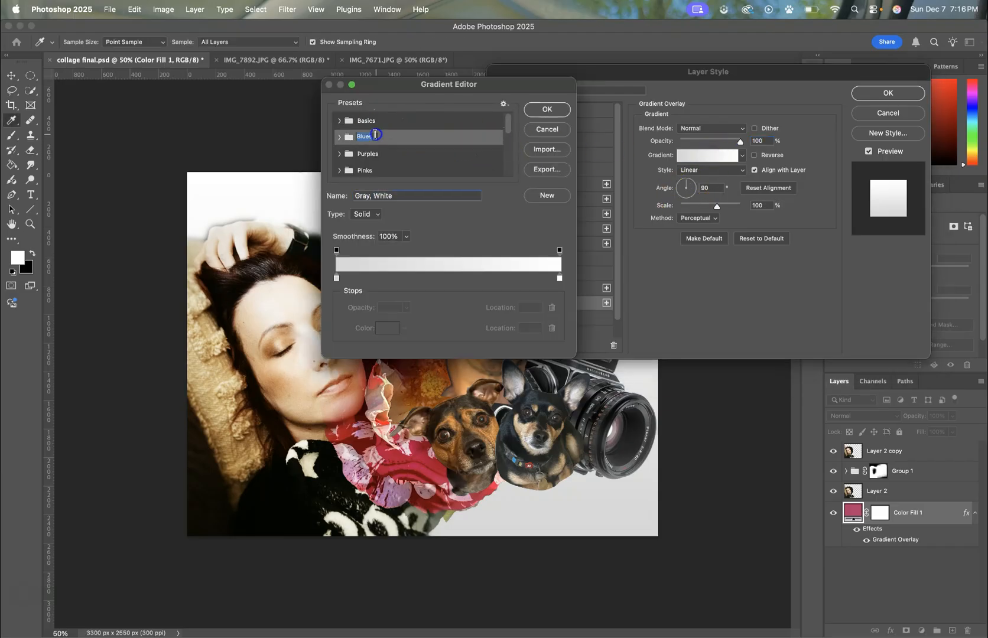
pyautogui.click(346, 142)
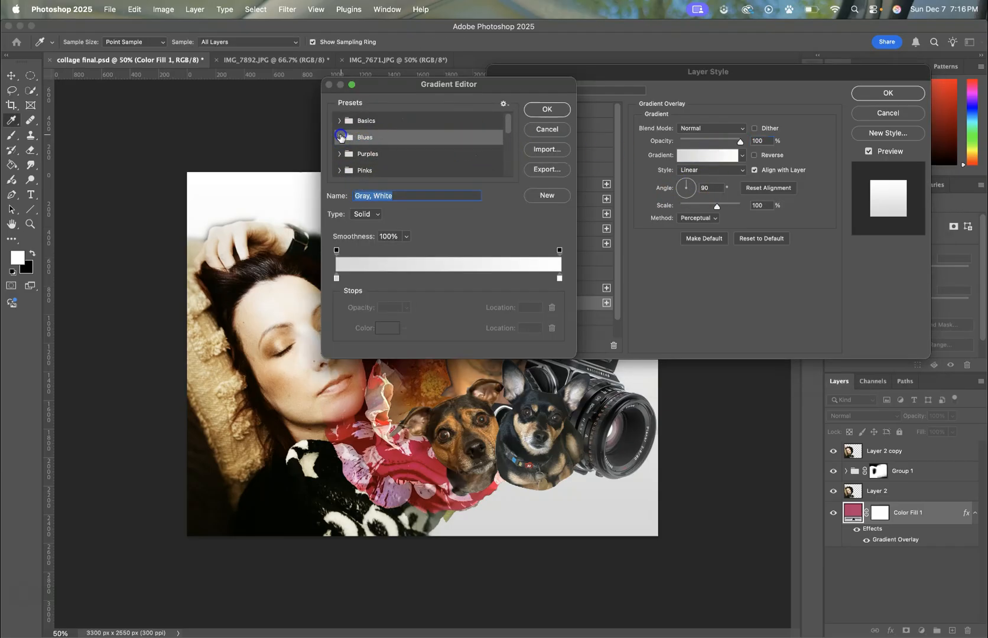
pyautogui.click(365, 155)
pyautogui.click(403, 155)
pyautogui.click(420, 163)
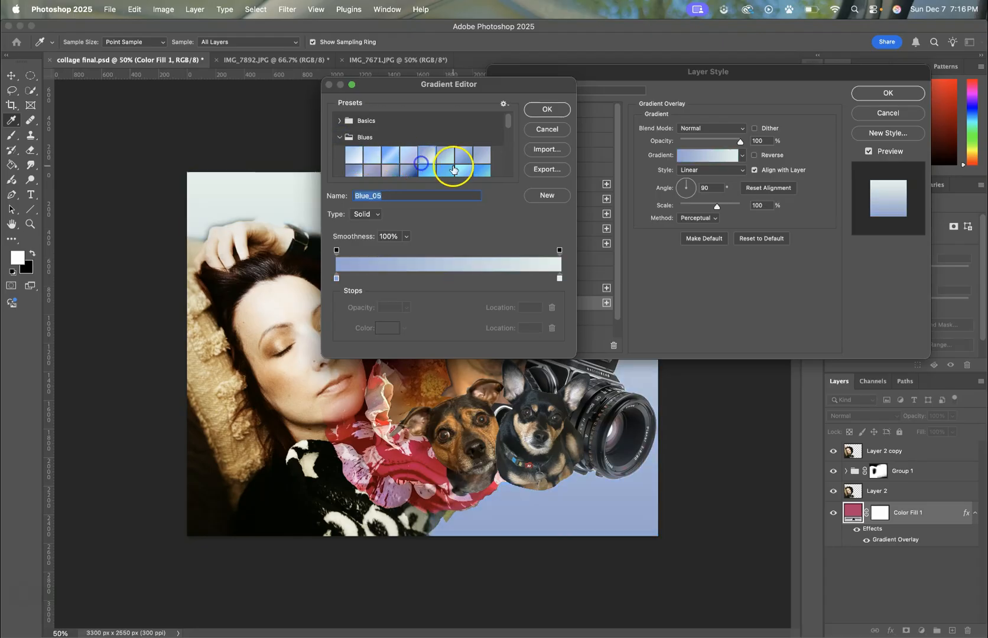
pyautogui.click(453, 169)
pyautogui.click(480, 171)
pyautogui.click(412, 159)
pyautogui.click(389, 166)
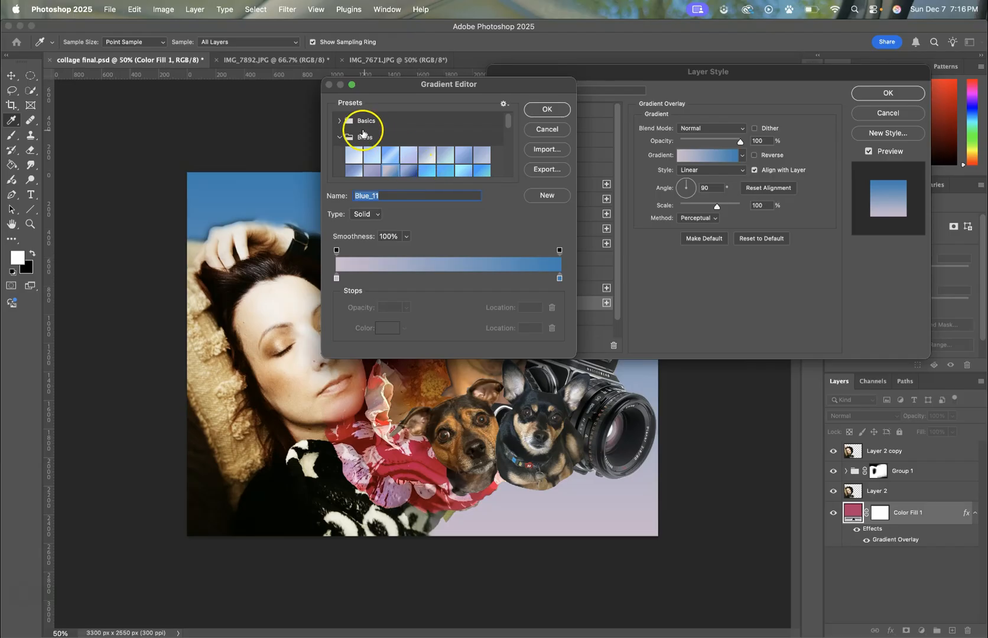
# Step: Try the Blue_27 gradient preset on Color Fill 1, and discard the Gradient Overlay without changing the layer style
pyautogui.click(340, 121)
pyautogui.scroll(-1, 402, 145)
pyautogui.scroll(-4, 402, 145)
pyautogui.scroll(3, 401, 149)
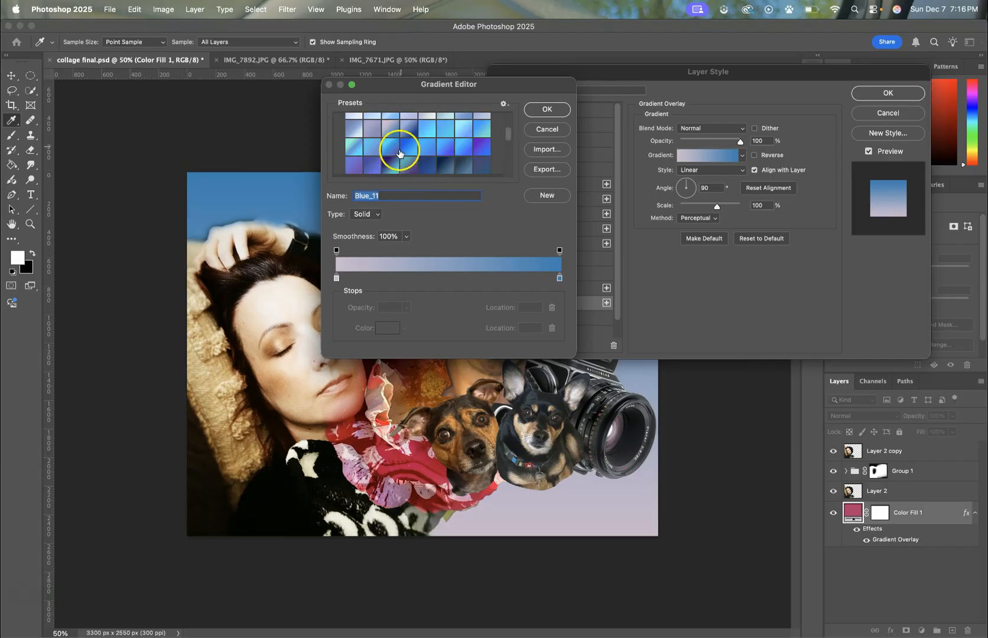
pyautogui.click(395, 160)
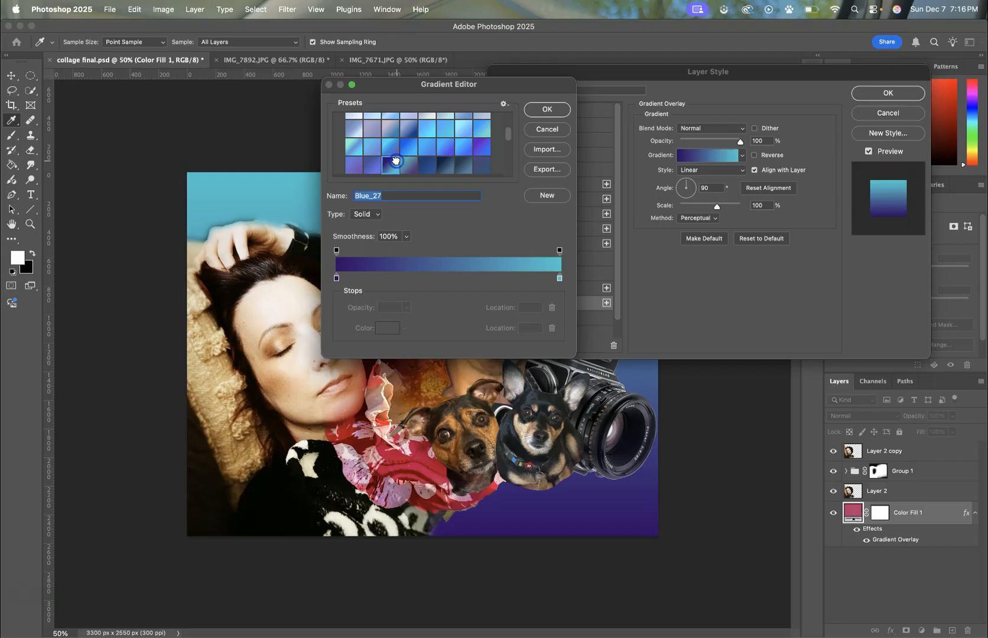
pyautogui.click(540, 131)
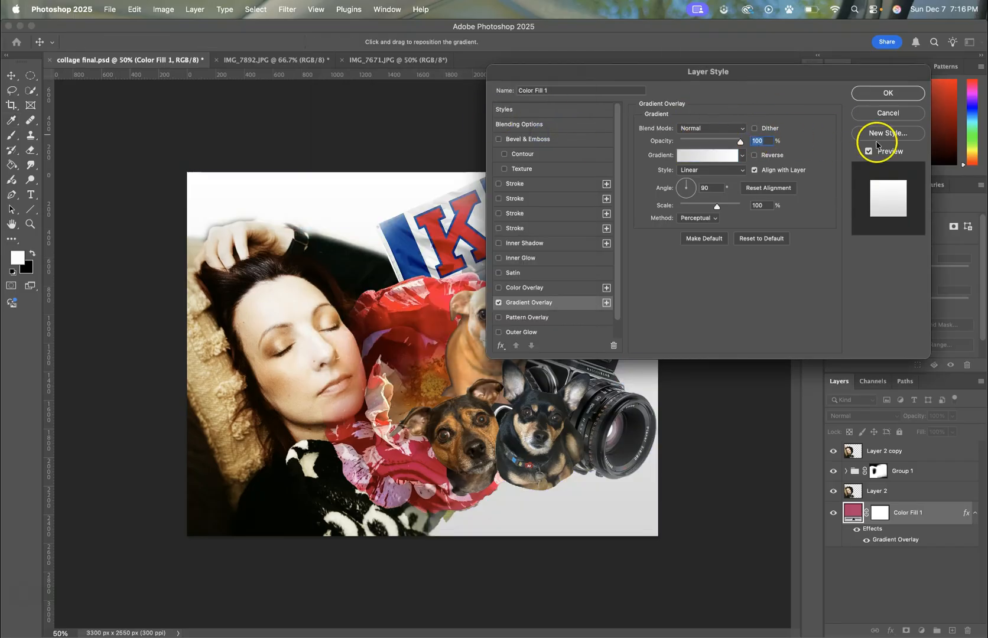
pyautogui.click(883, 113)
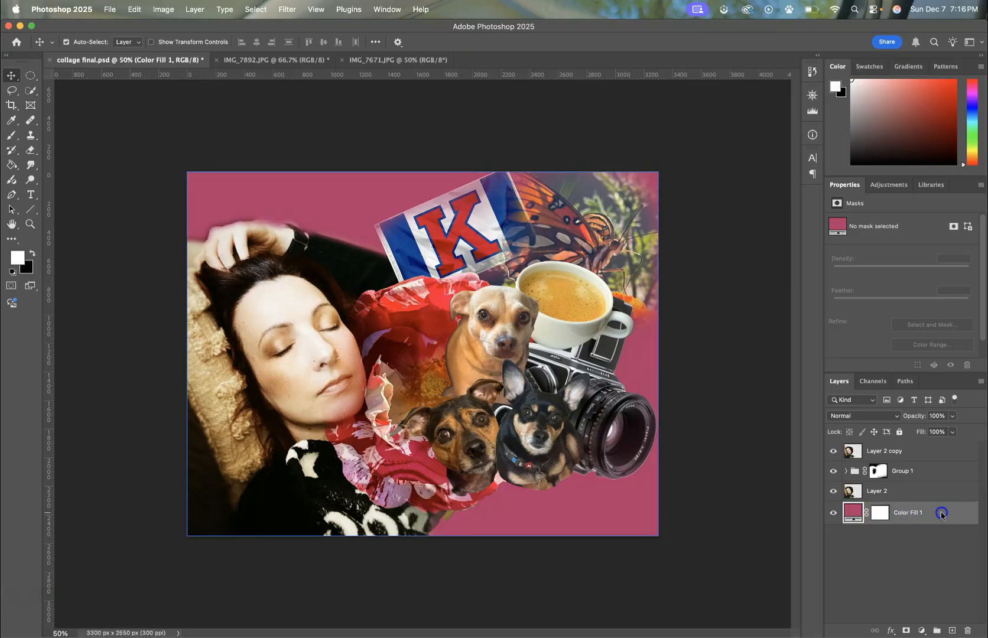
pyautogui.doubleClick(942, 514)
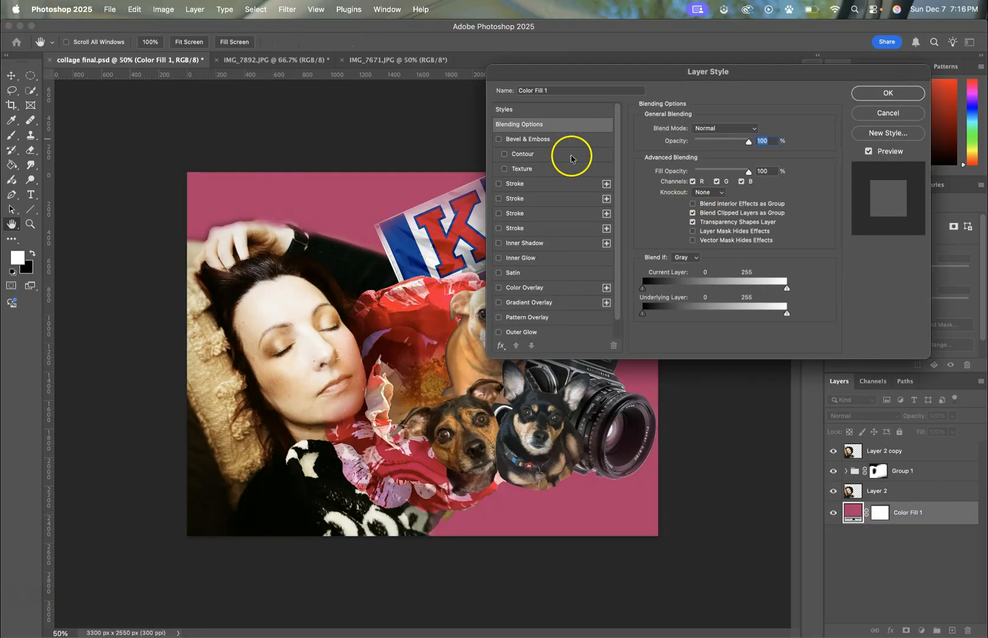
pyautogui.click(888, 114)
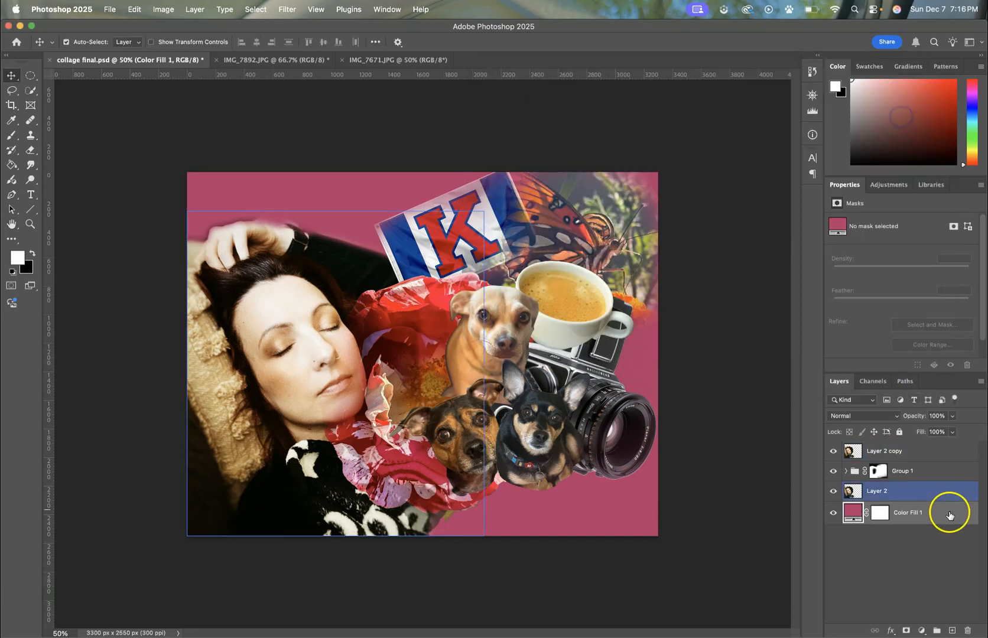
# Step: Fade the K graphic and the red flower by painting black on Group 1's mask, and restore the flower's center in white
pyautogui.click(915, 471)
pyautogui.click(878, 472)
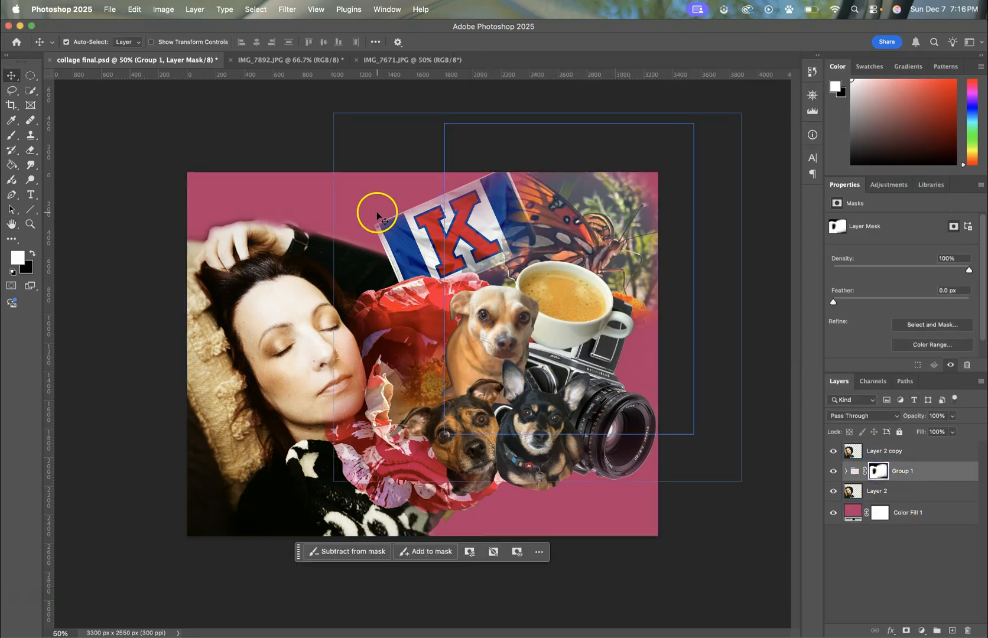
pyautogui.click(10, 135)
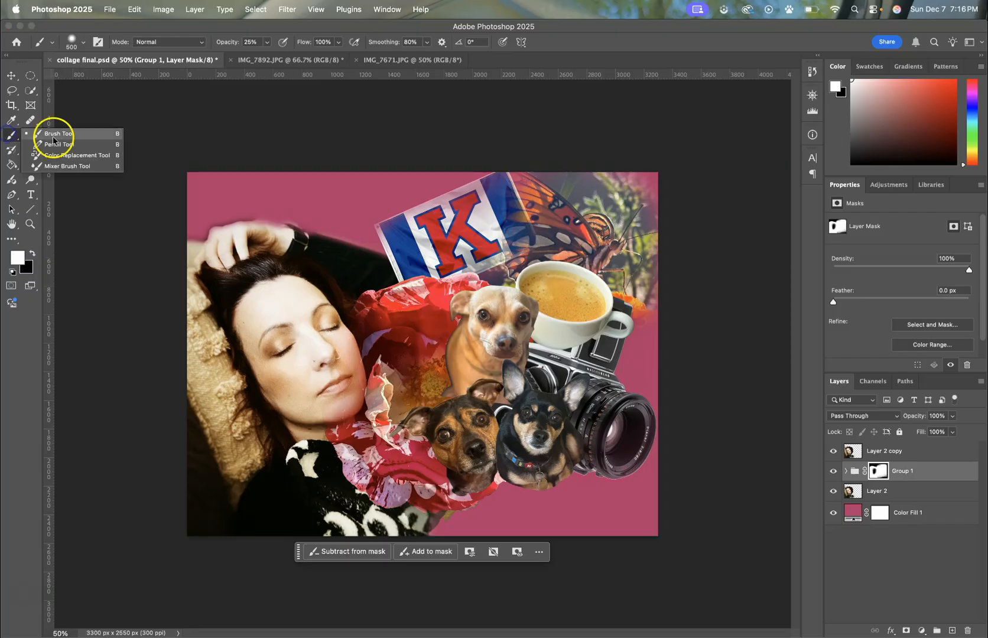
pyautogui.click(32, 254)
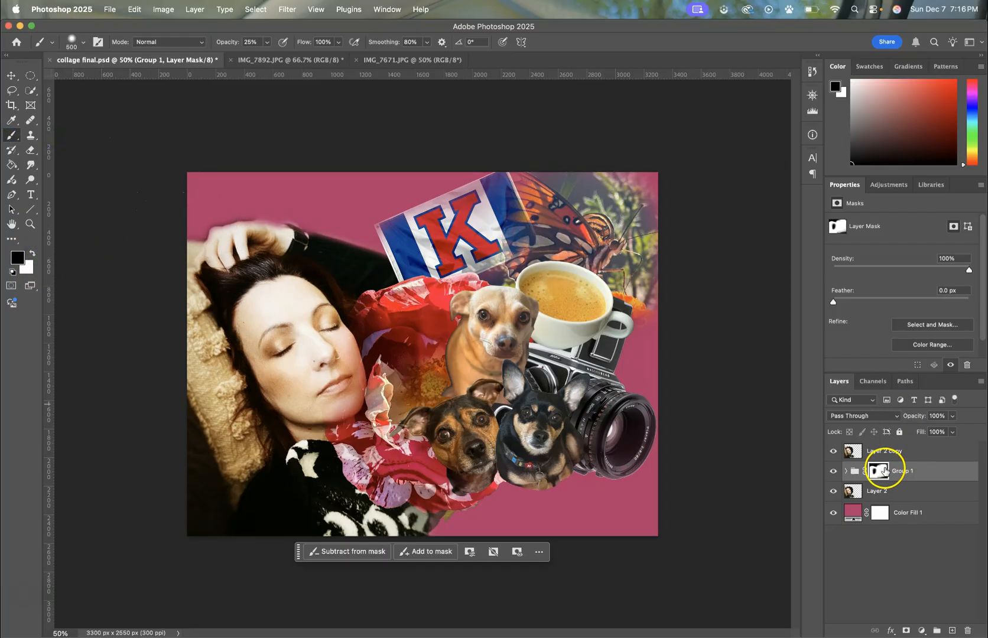
pyautogui.moveTo(381, 237)
pyautogui.mouseDown()
pyautogui.moveTo(396, 215)
pyautogui.moveTo(435, 196)
pyautogui.moveTo(511, 200)
pyautogui.moveTo(414, 206)
pyautogui.mouseUp()
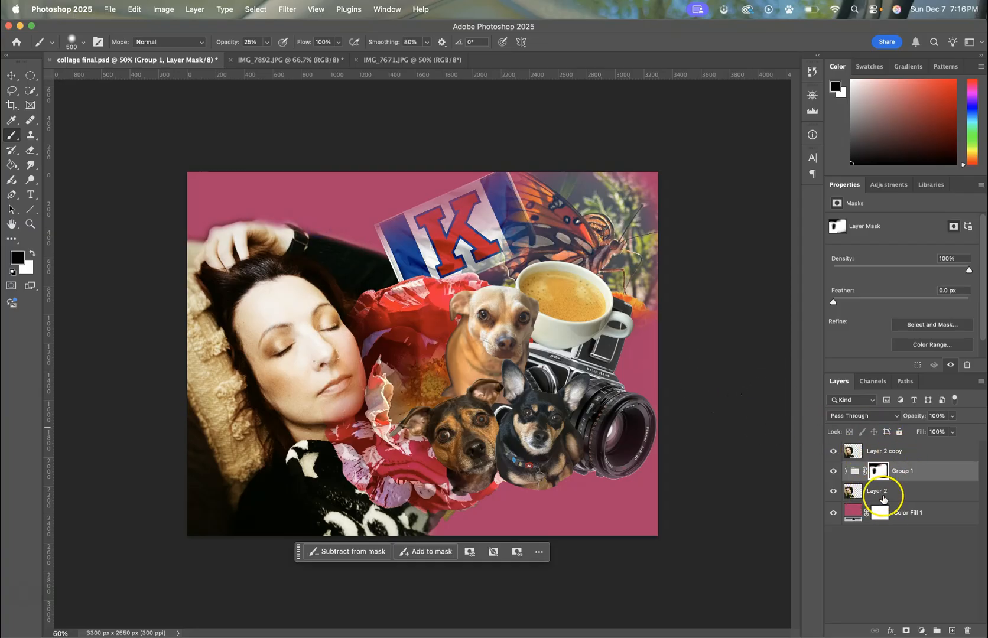
pyautogui.click(400, 295)
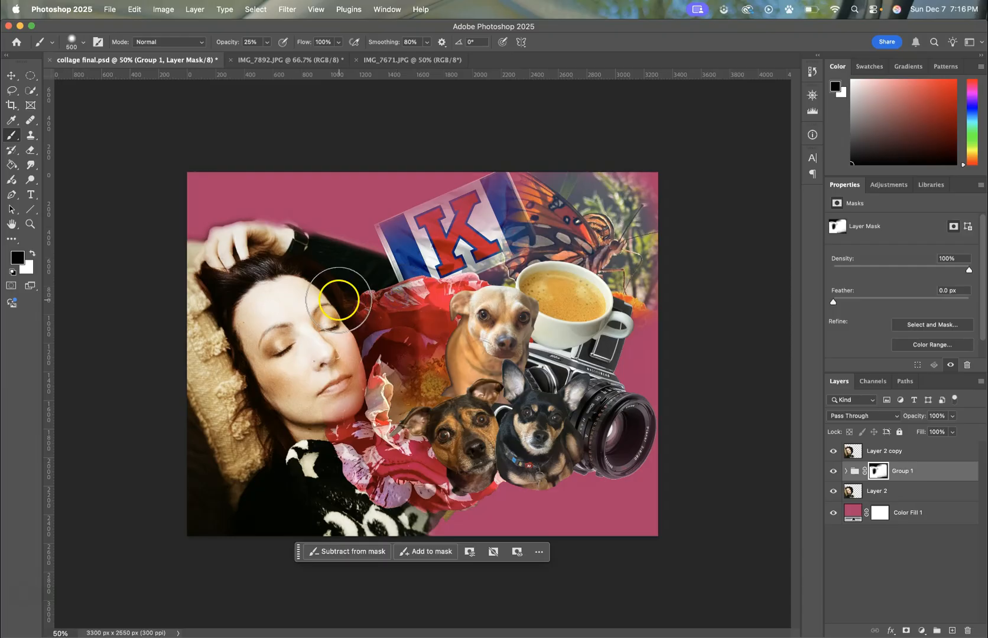
pyautogui.moveTo(422, 387)
pyautogui.mouseDown()
pyautogui.moveTo(426, 341)
pyautogui.moveTo(433, 394)
pyautogui.mouseUp()
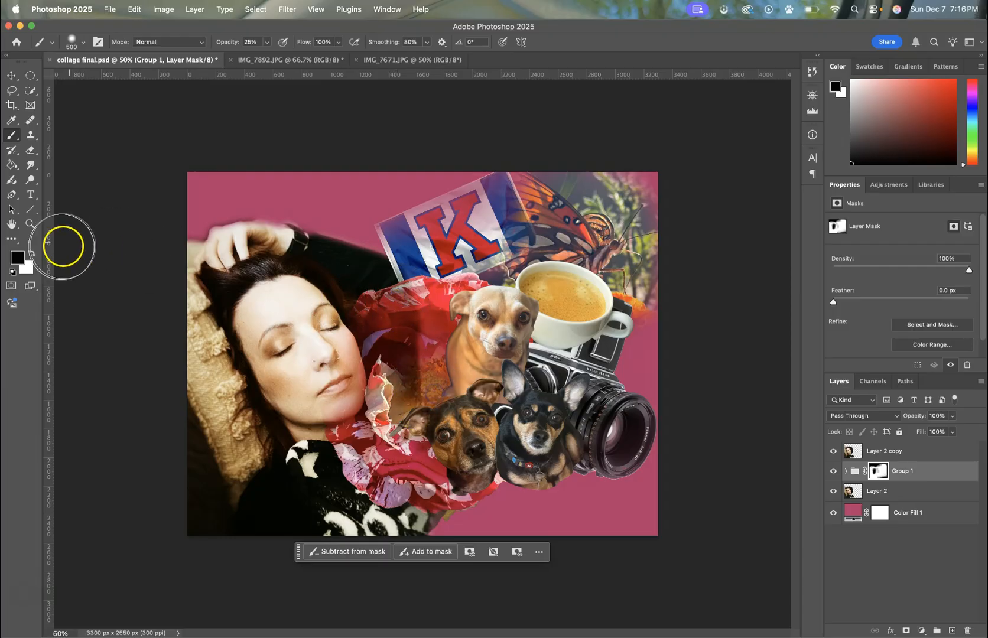
pyautogui.click(33, 253)
pyautogui.moveTo(419, 350)
pyautogui.mouseDown()
pyautogui.moveTo(414, 401)
pyautogui.moveTo(426, 325)
pyautogui.moveTo(428, 380)
pyautogui.moveTo(416, 309)
pyautogui.moveTo(436, 384)
pyautogui.moveTo(420, 315)
pyautogui.mouseUp()
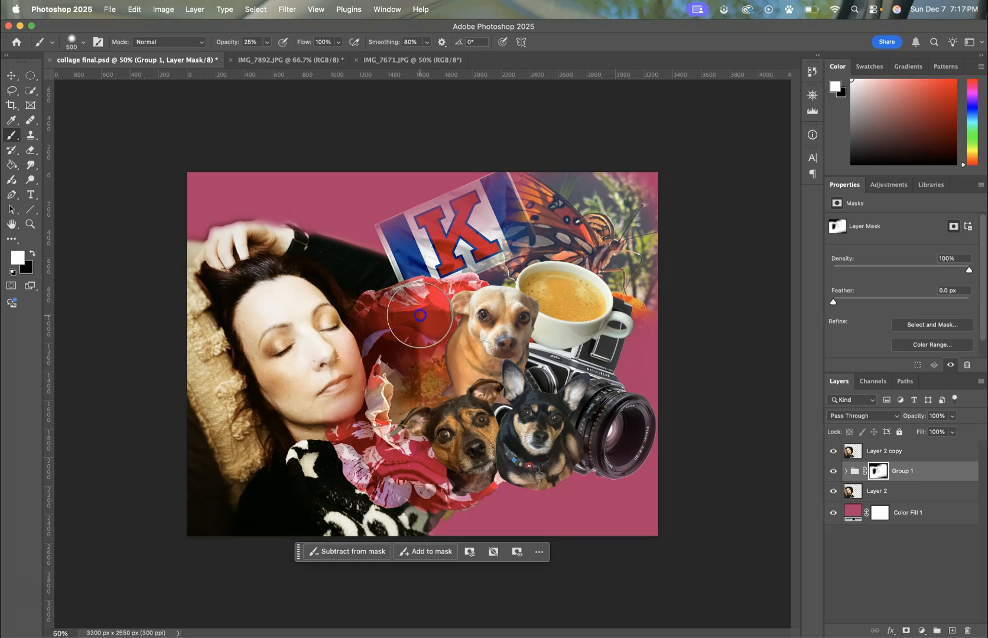
# Step: Preview the Normal and Dissolve blending modes on Layer 2 copy, and keep it on Soft Light
pyautogui.click(891, 450)
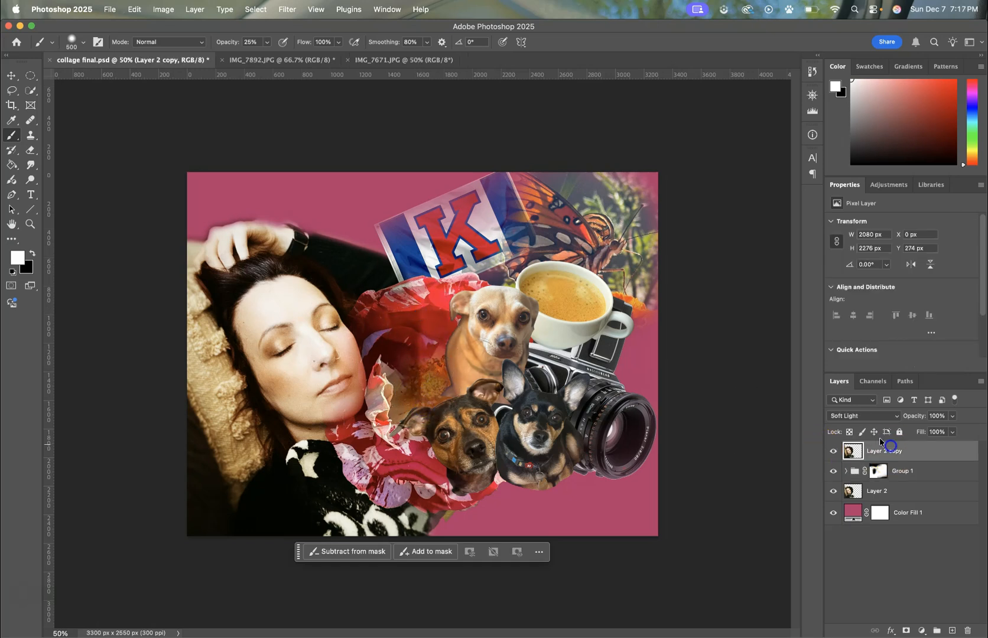
pyautogui.click(839, 416)
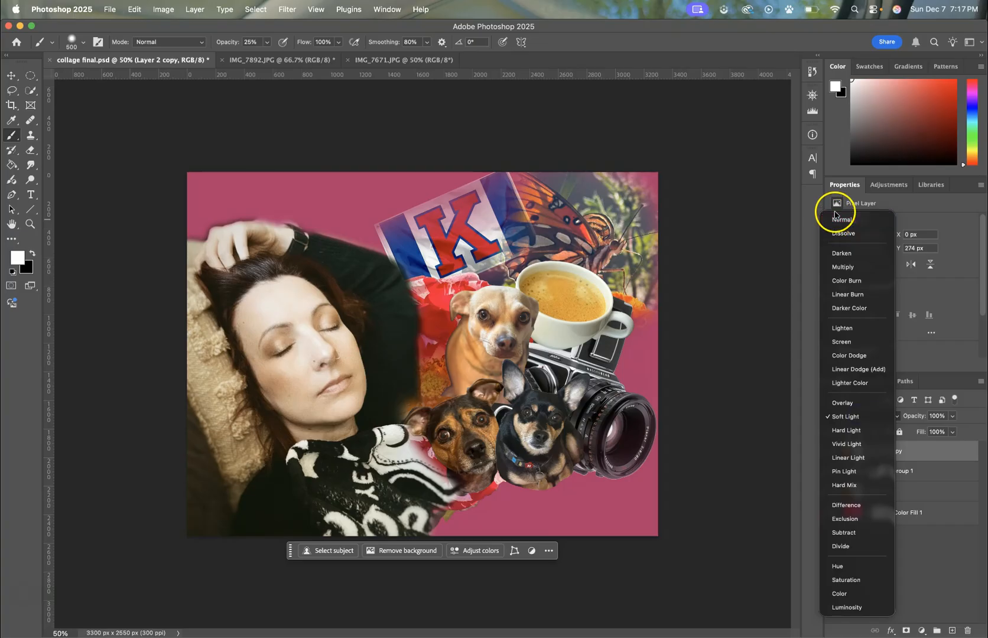
pyautogui.press('Escape')
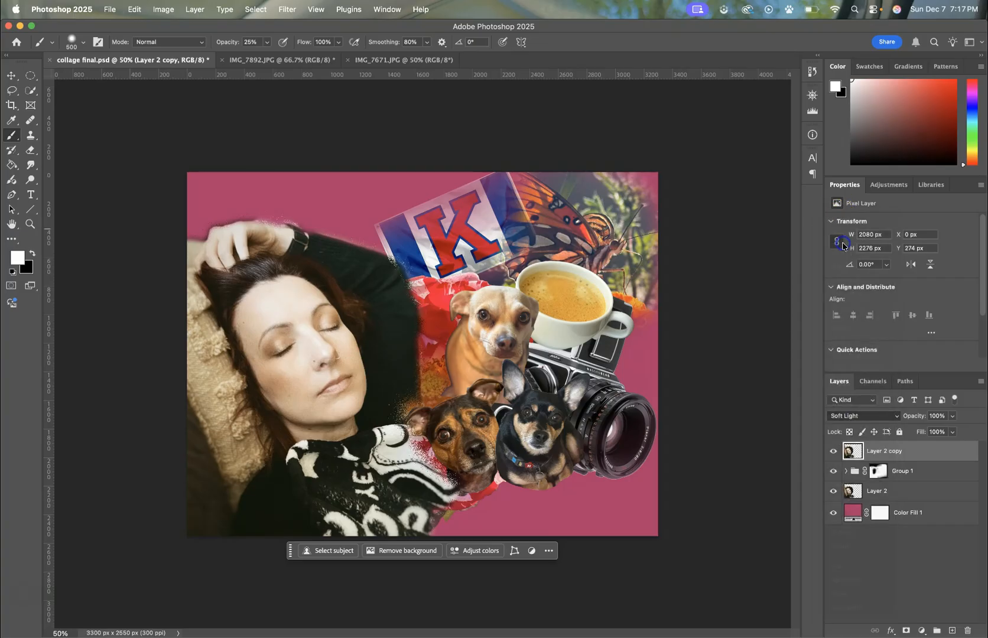
pyautogui.click(862, 418)
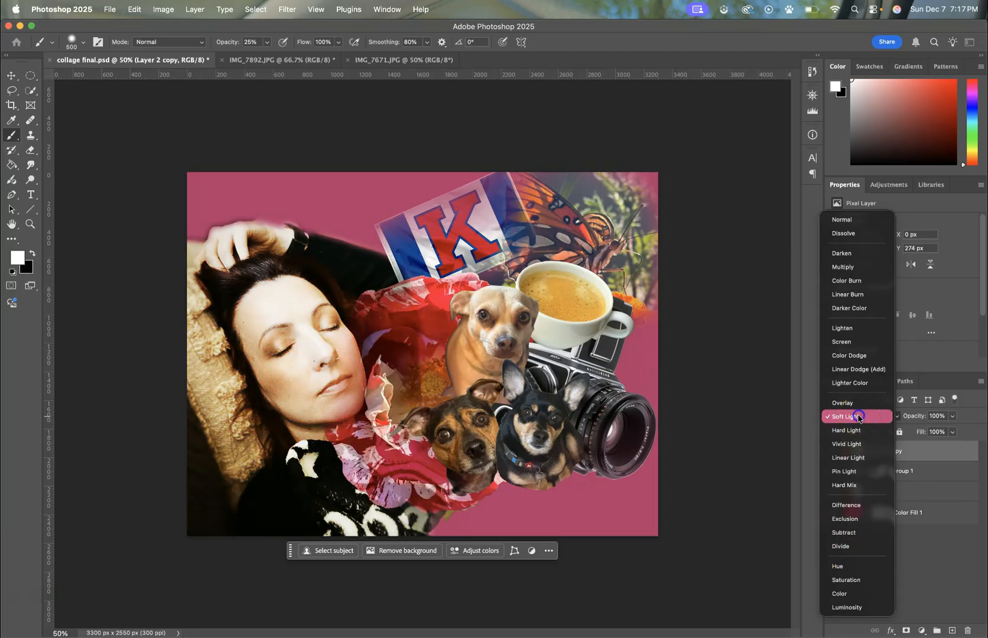
pyautogui.click(858, 418)
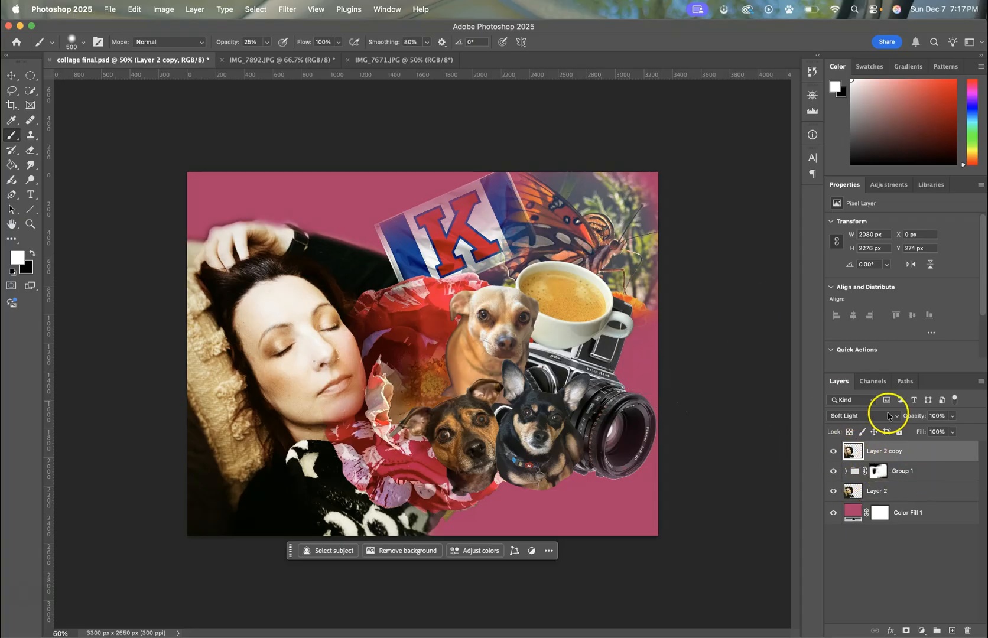
# Step: Review the JPG Export As settings for the full collage through to choosing the save location, and cancel without exporting
pyautogui.click(109, 9)
pyautogui.moveTo(156, 194)
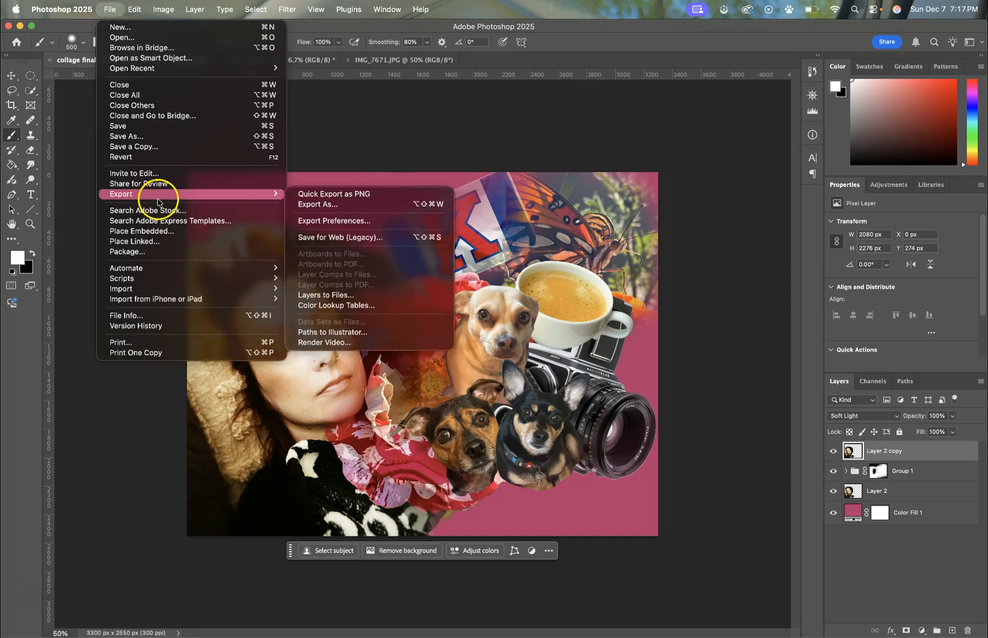
pyautogui.click(307, 195)
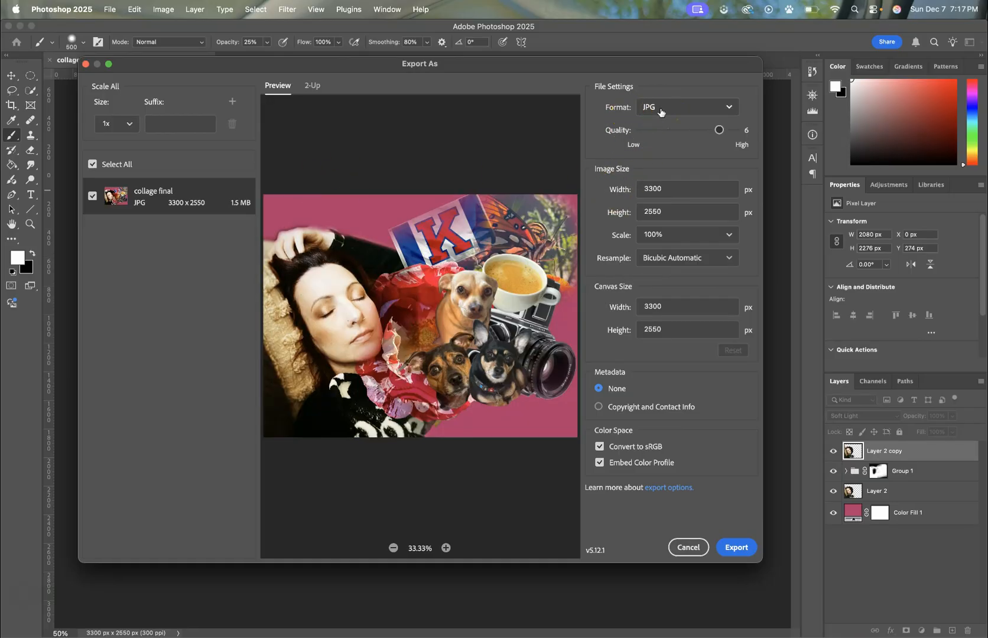
pyautogui.click(741, 557)
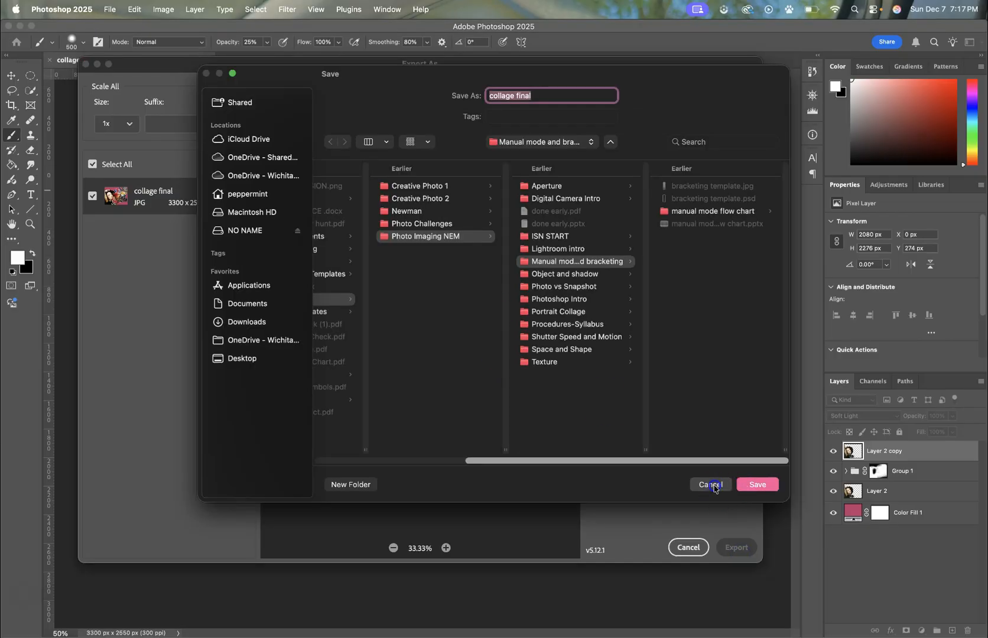
pyautogui.click(714, 485)
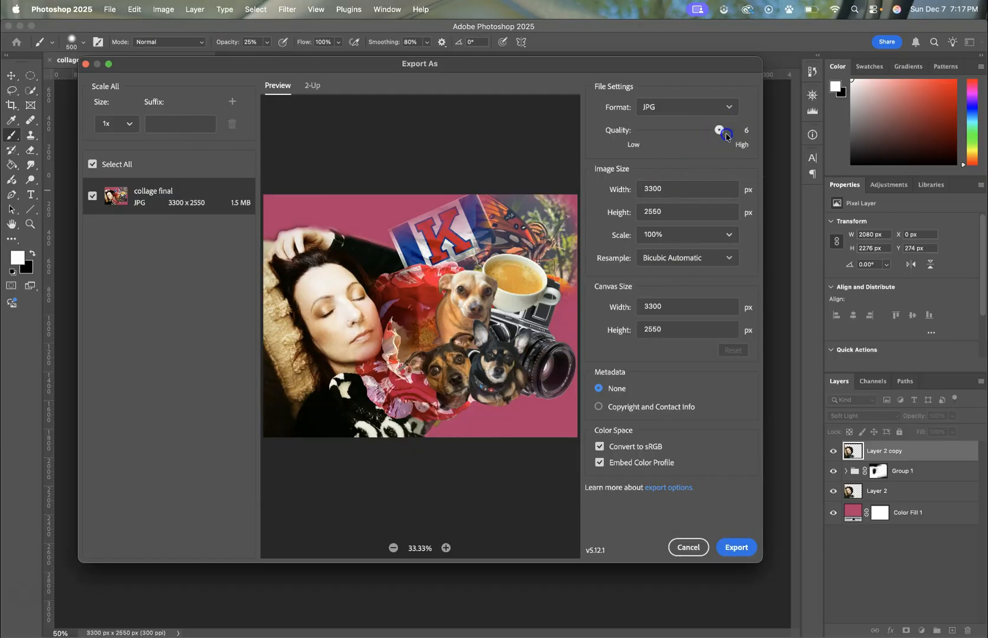
pyautogui.click(742, 549)
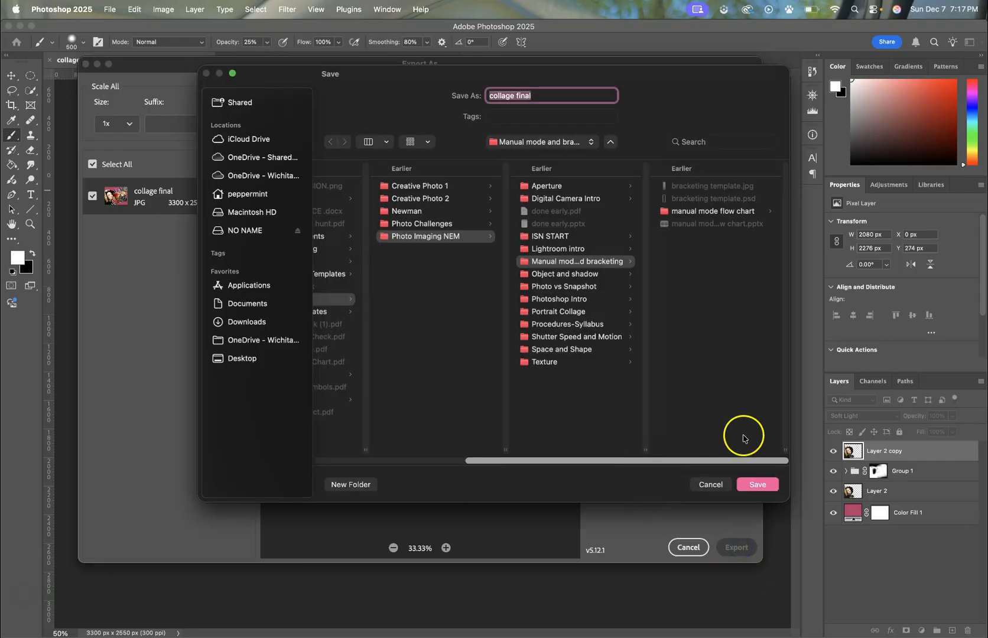
pyautogui.click(713, 488)
pyautogui.click(700, 548)
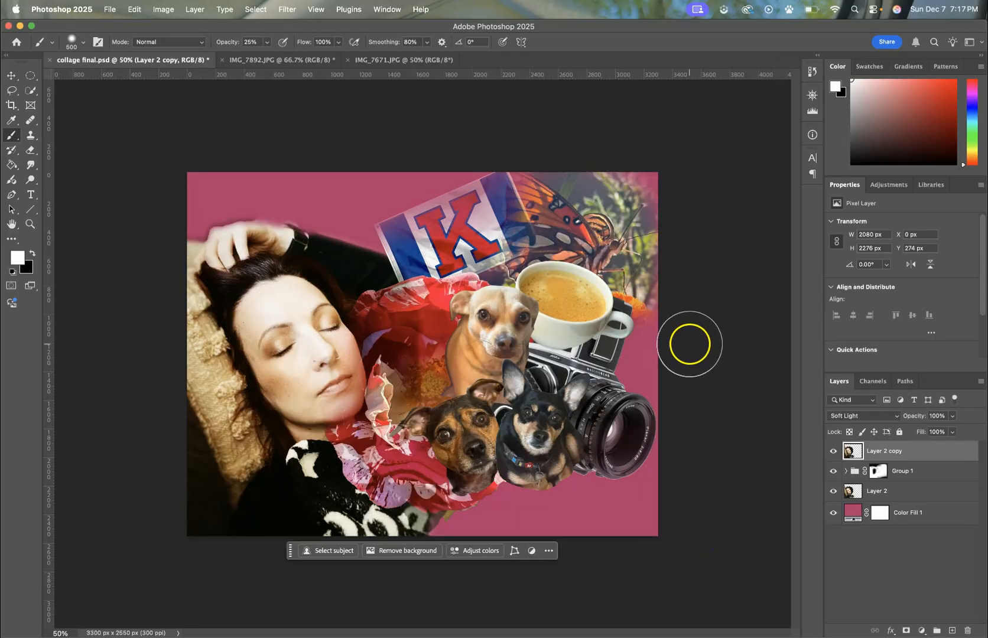